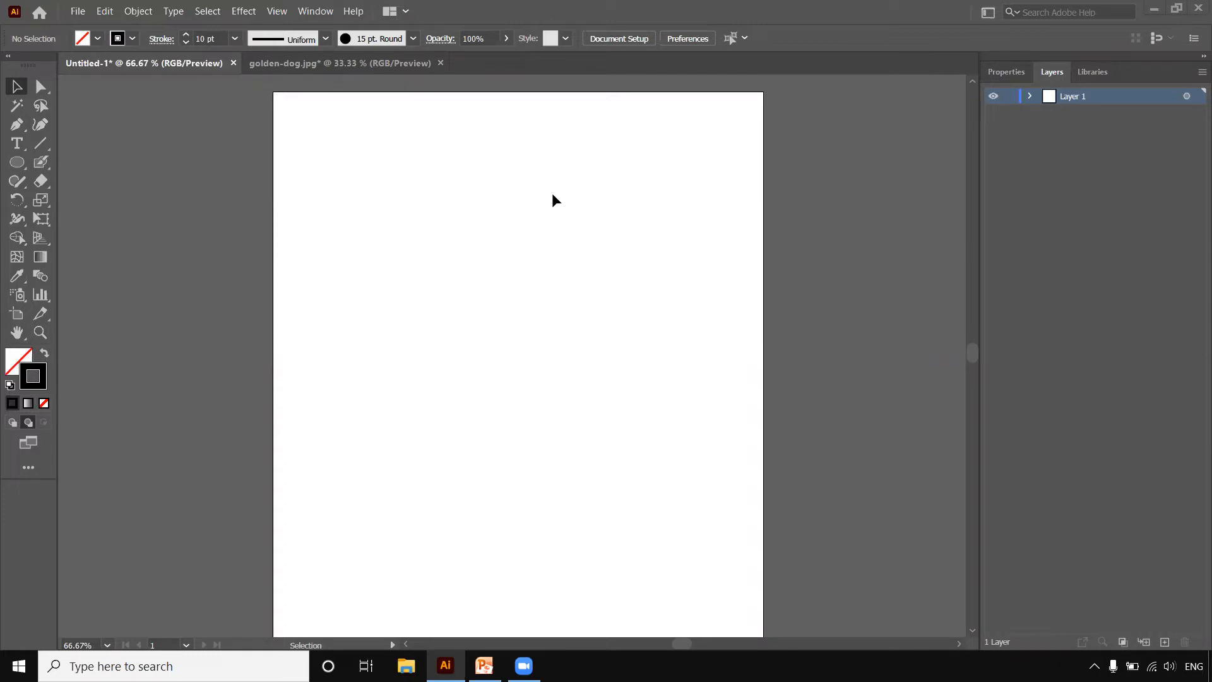
# Swap the fill and stroke for a new ellipse and set the fill colour to blue 1A29D8
pyautogui.click(17, 162)
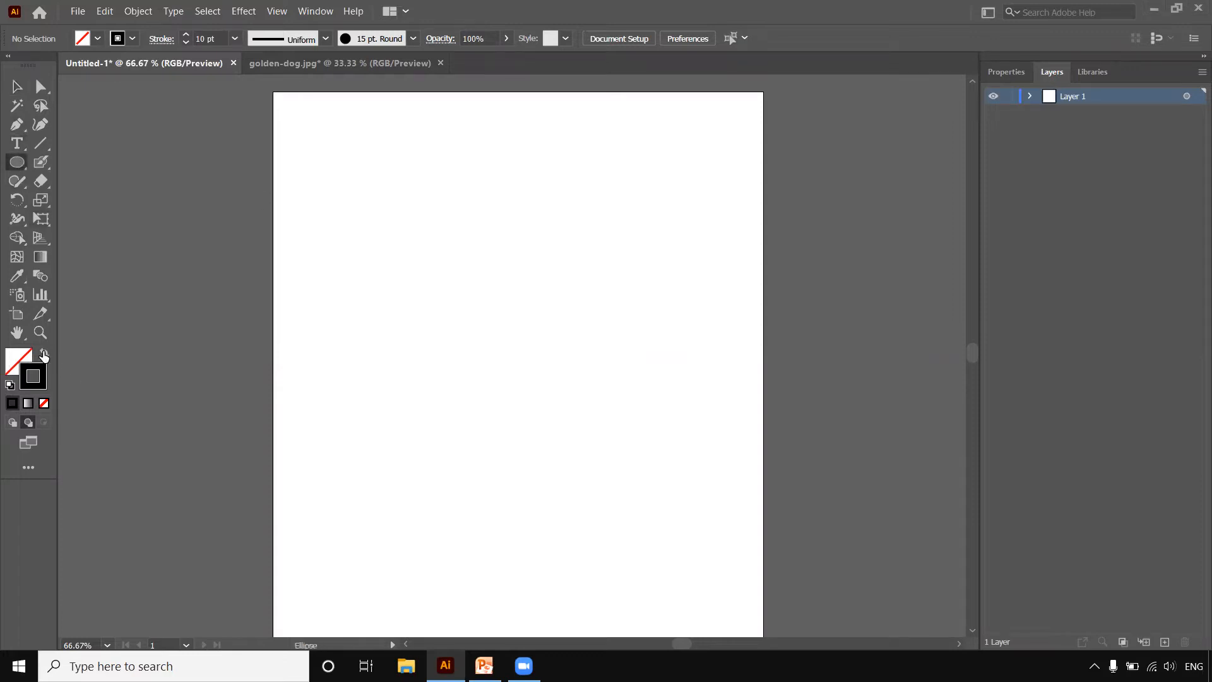
pyautogui.click(44, 353)
pyautogui.click(26, 360)
pyautogui.doubleClick(26, 360)
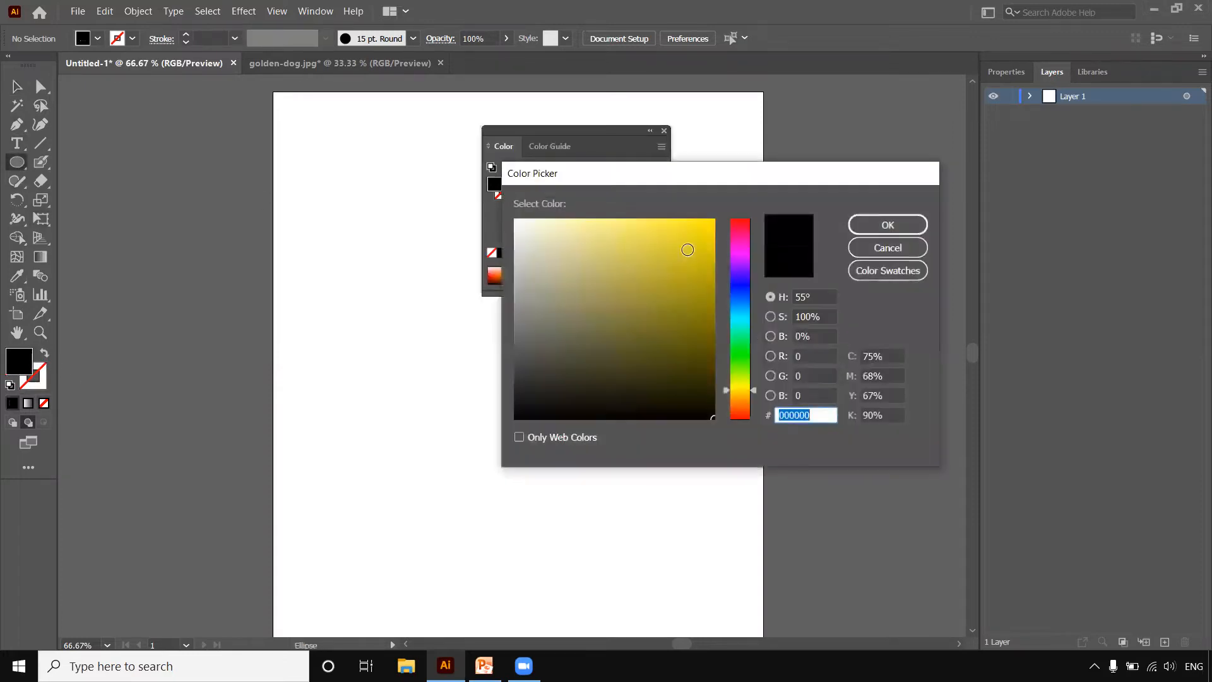
pyautogui.click(737, 276)
pyautogui.click(863, 227)
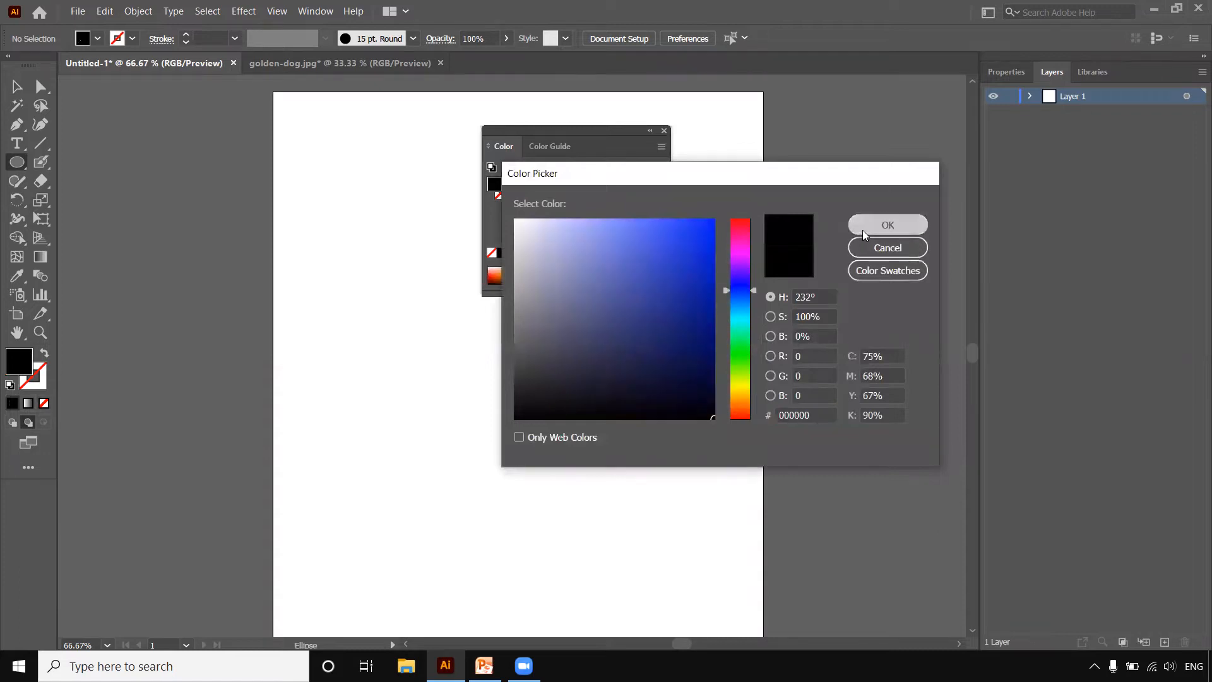
pyautogui.click(664, 132)
pyautogui.doubleClick(26, 363)
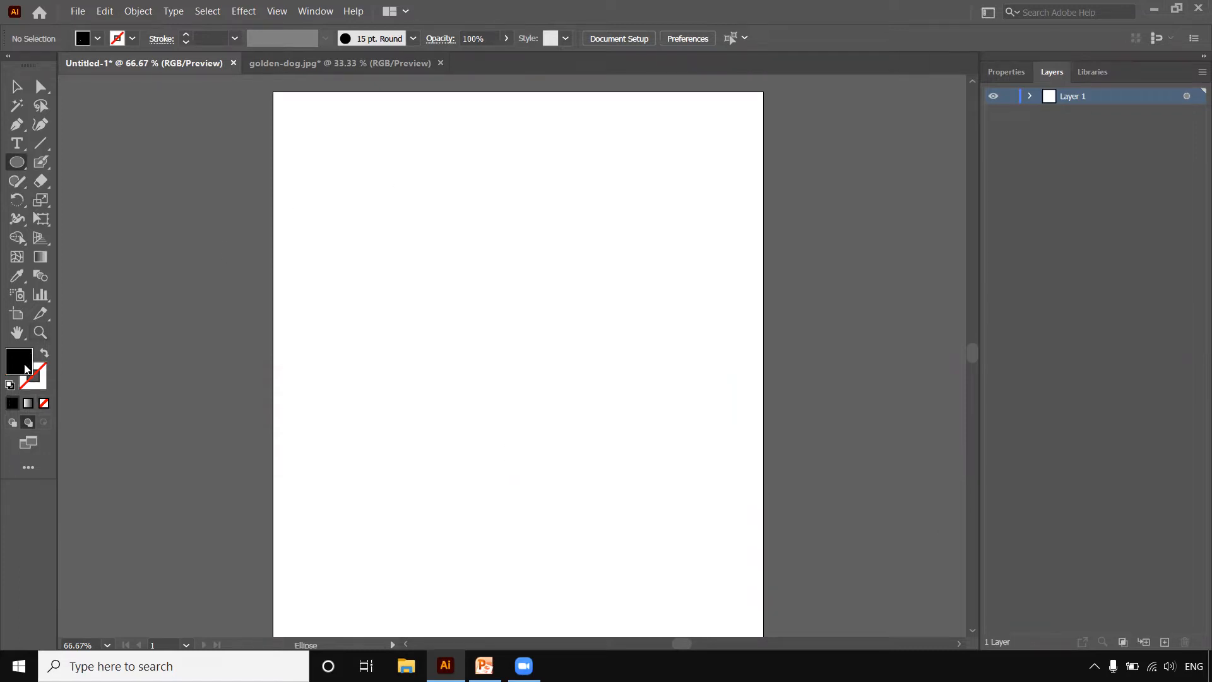
pyautogui.click(744, 288)
pyautogui.click(691, 248)
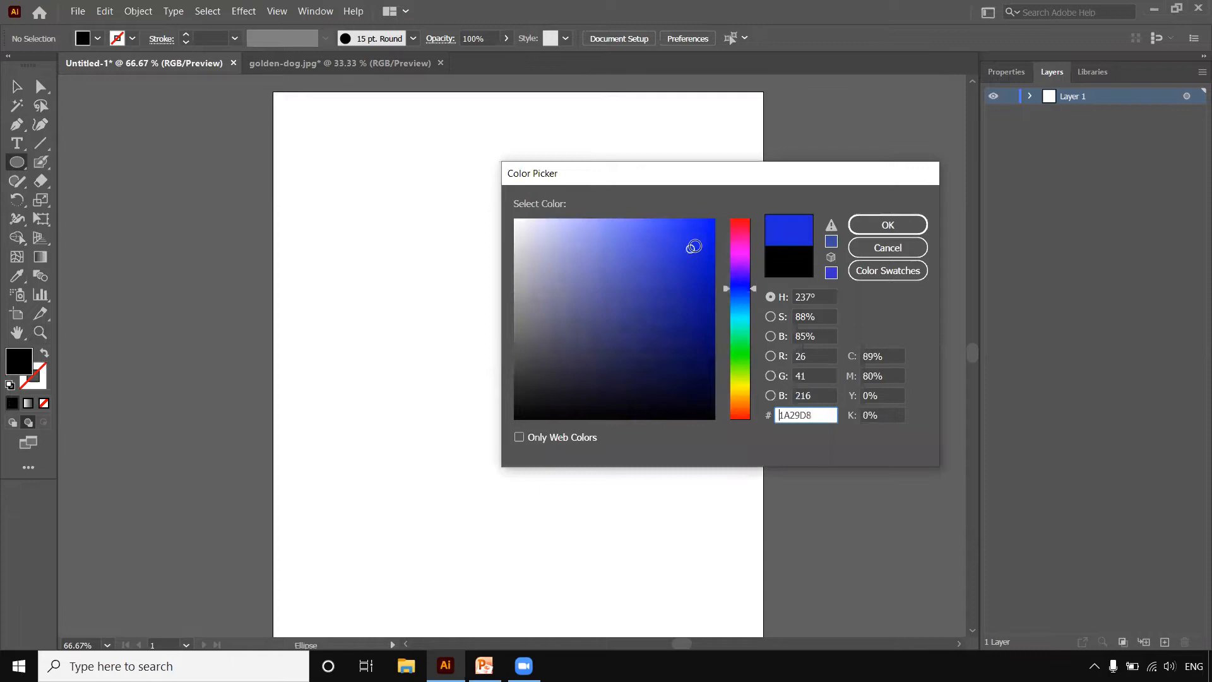
pyautogui.click(888, 224)
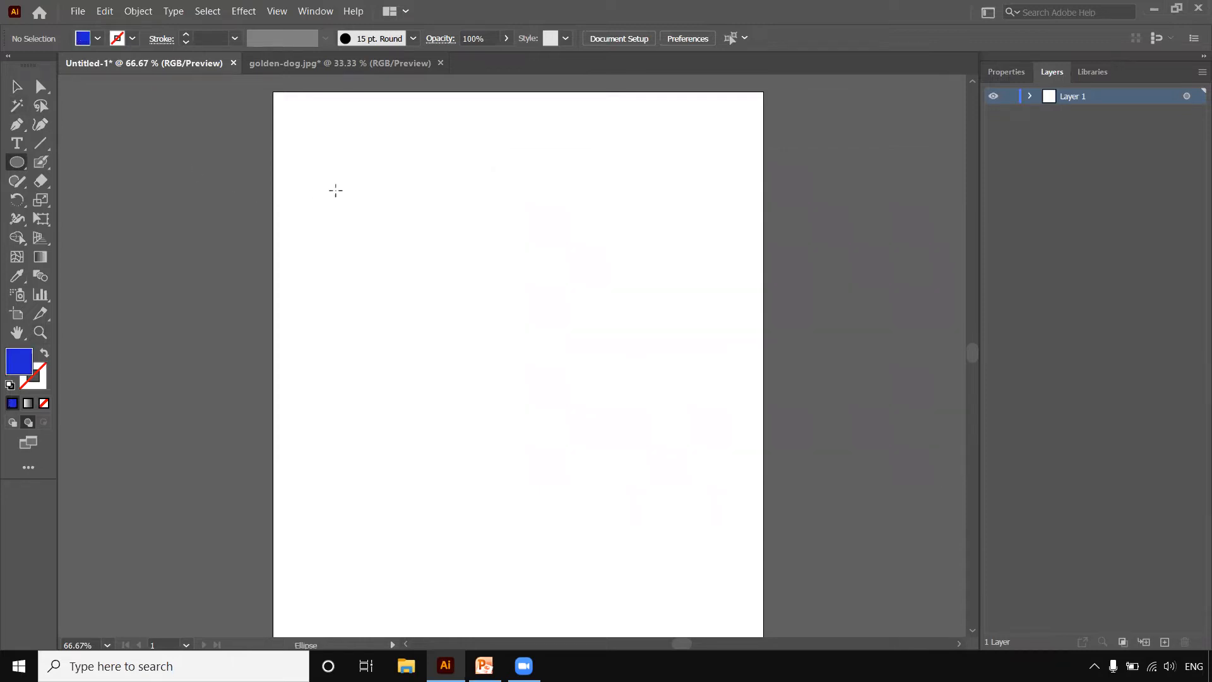
# Draw a blue circle about 227 pt in diameter in the upper-left part of the artboard
pyautogui.moveTo(335, 190); pyautogui.dragTo(535, 355)
pyautogui.hotkey('ctrl', '-')
pyautogui.hotkey('ctrl', '-')
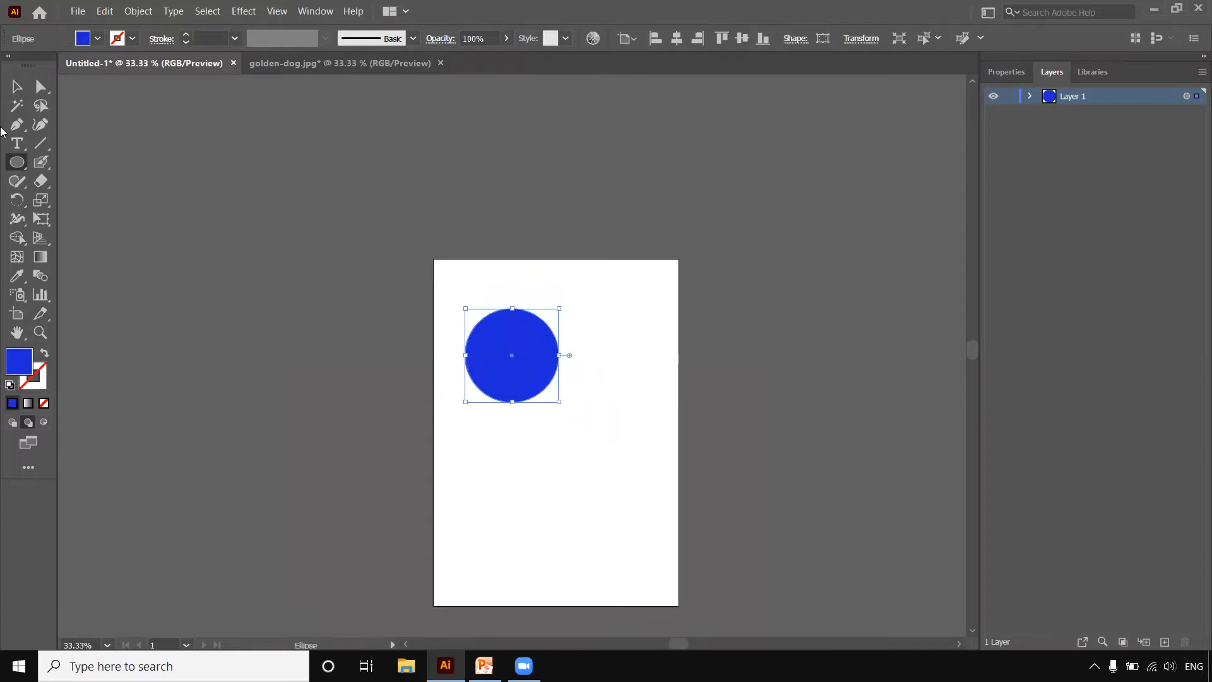
pyautogui.click(14, 90)
pyautogui.press('space')
pyautogui.moveTo(524, 362); pyautogui.dragTo(256, 191)
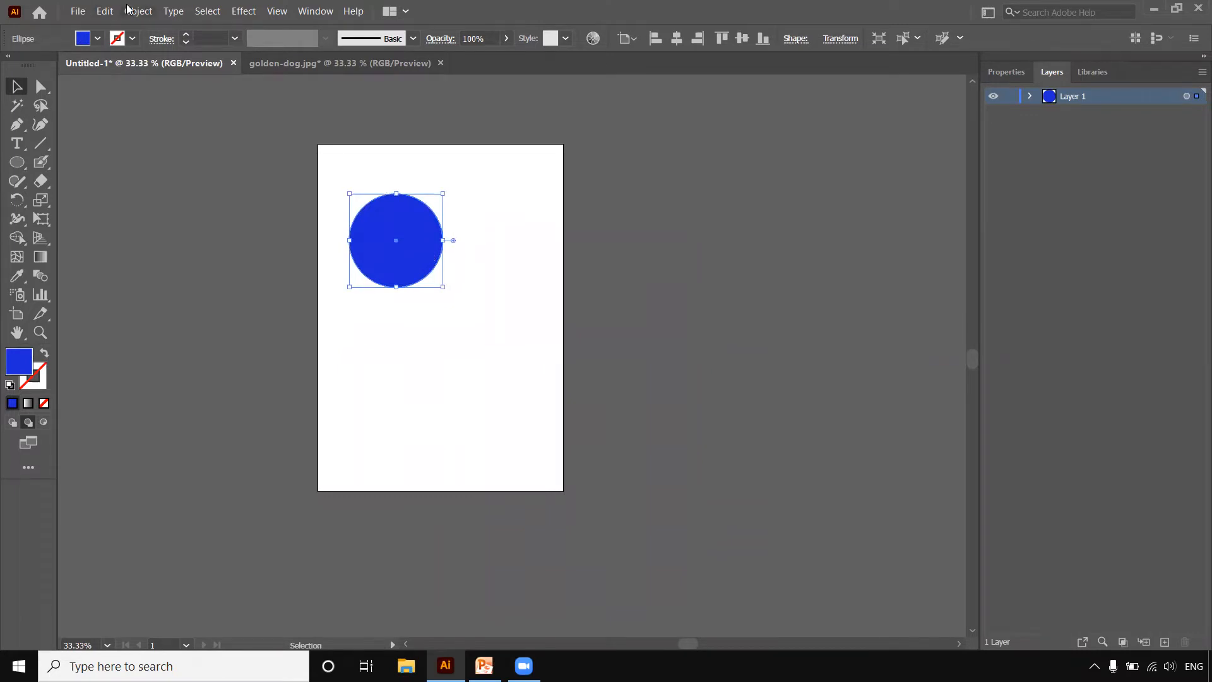
pyautogui.click(174, 11)
pyautogui.moveTo(208, 11)
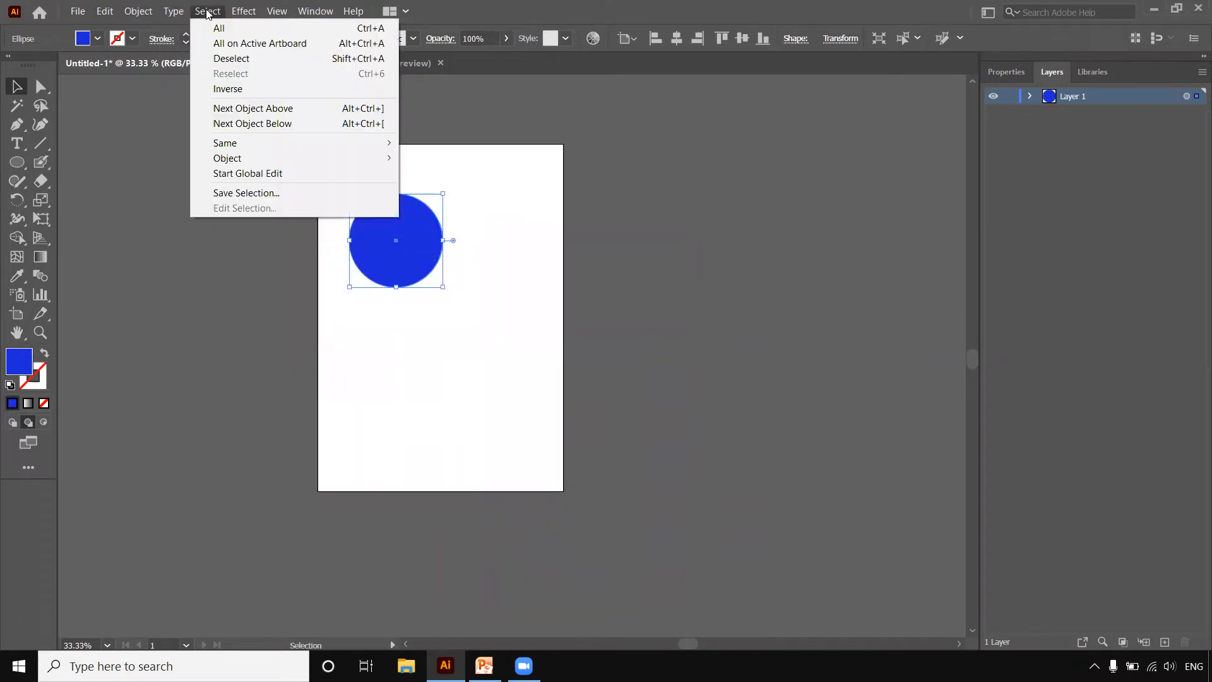
pyautogui.moveTo(105, 11)
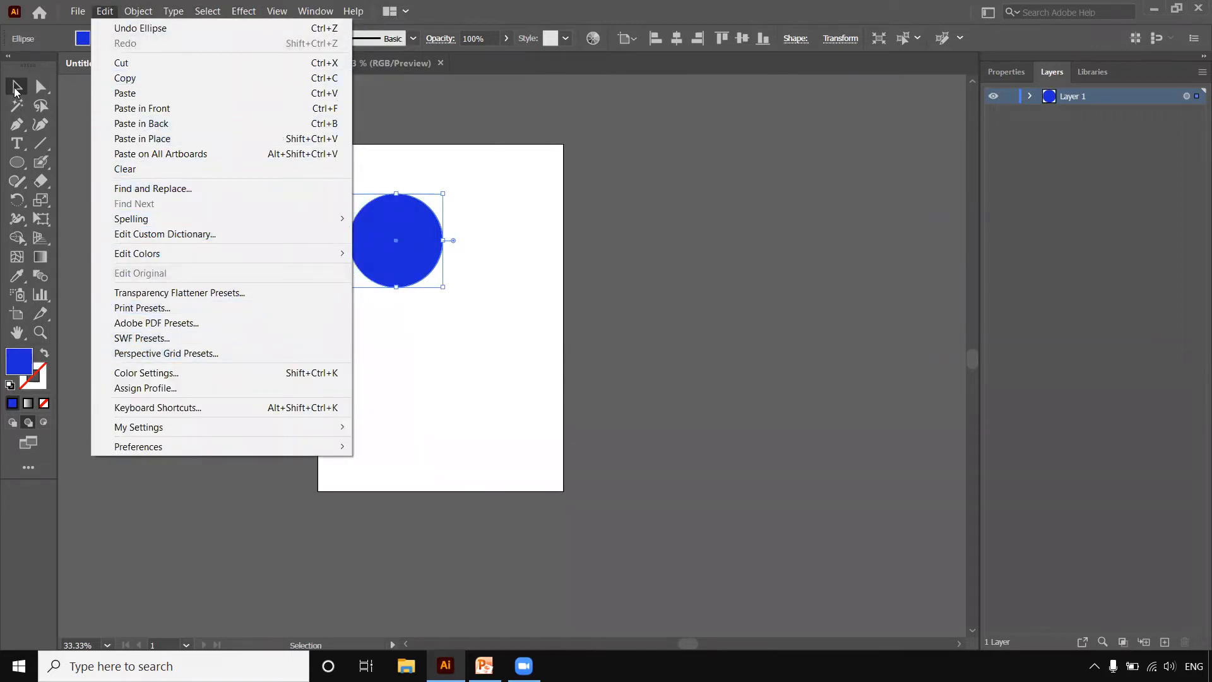
pyautogui.click(15, 88)
# Extend the artboard's right edge to make it landscape and fit the artboard in the window
pyautogui.click(17, 314)
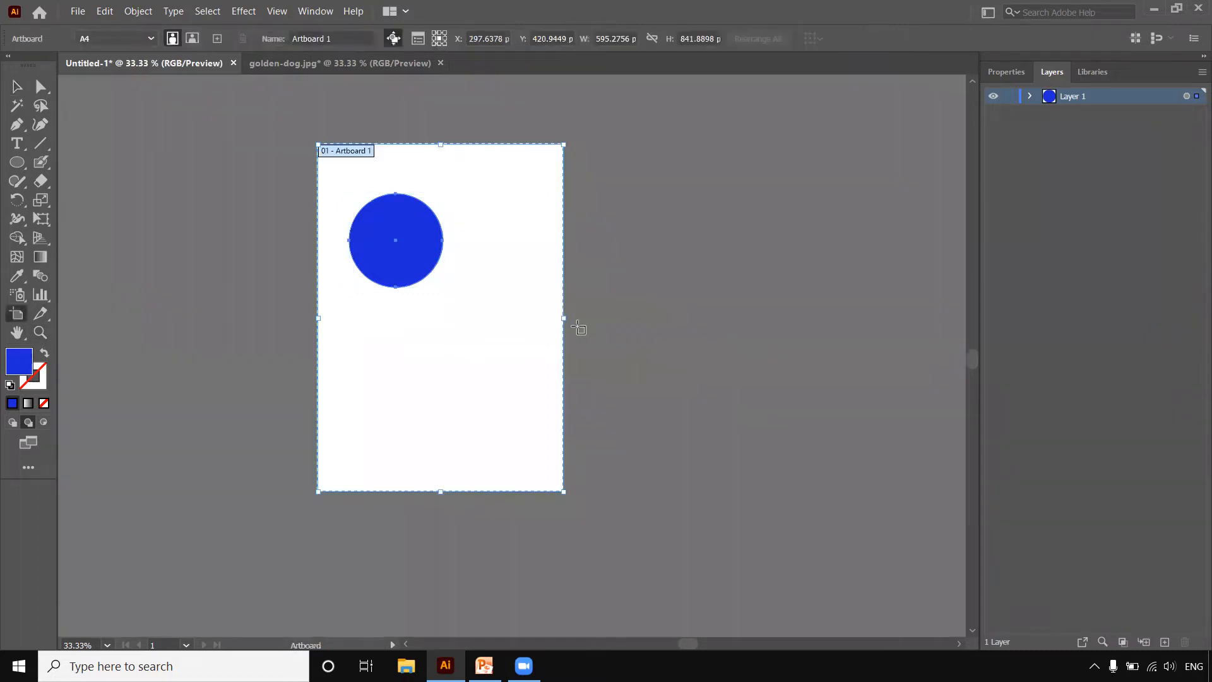
pyautogui.moveTo(565, 318); pyautogui.dragTo(905, 319)
pyautogui.moveTo(611, 493); pyautogui.dragTo(608, 481)
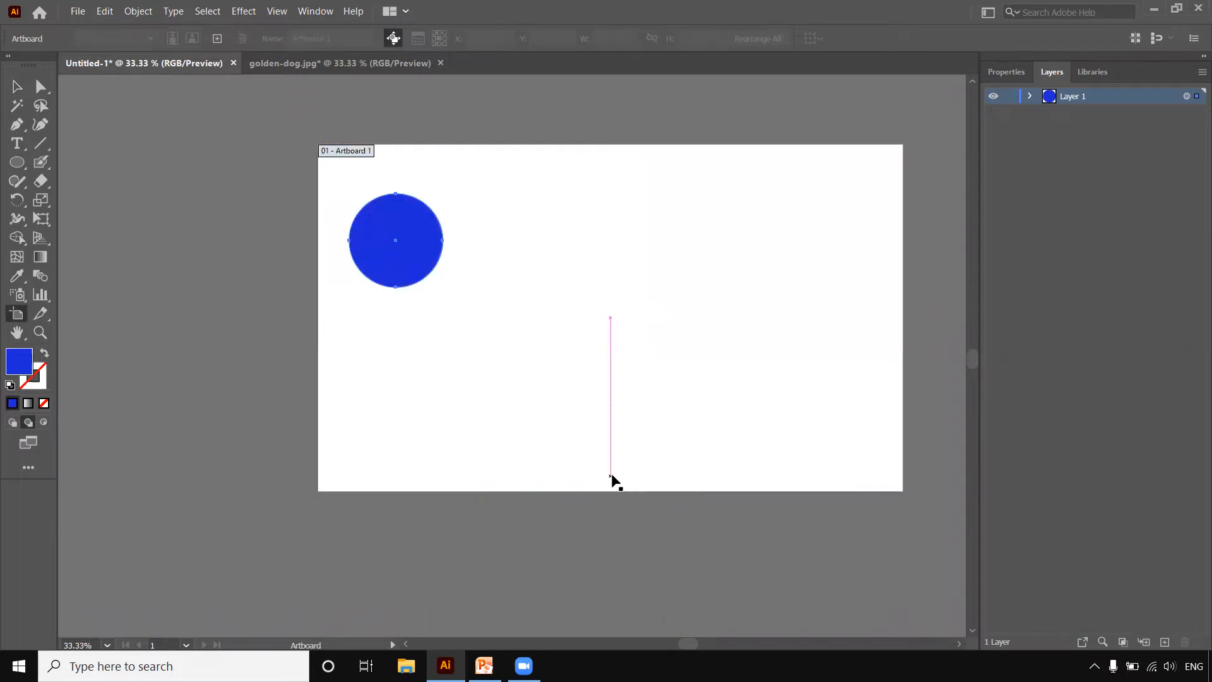
pyautogui.click(17, 88)
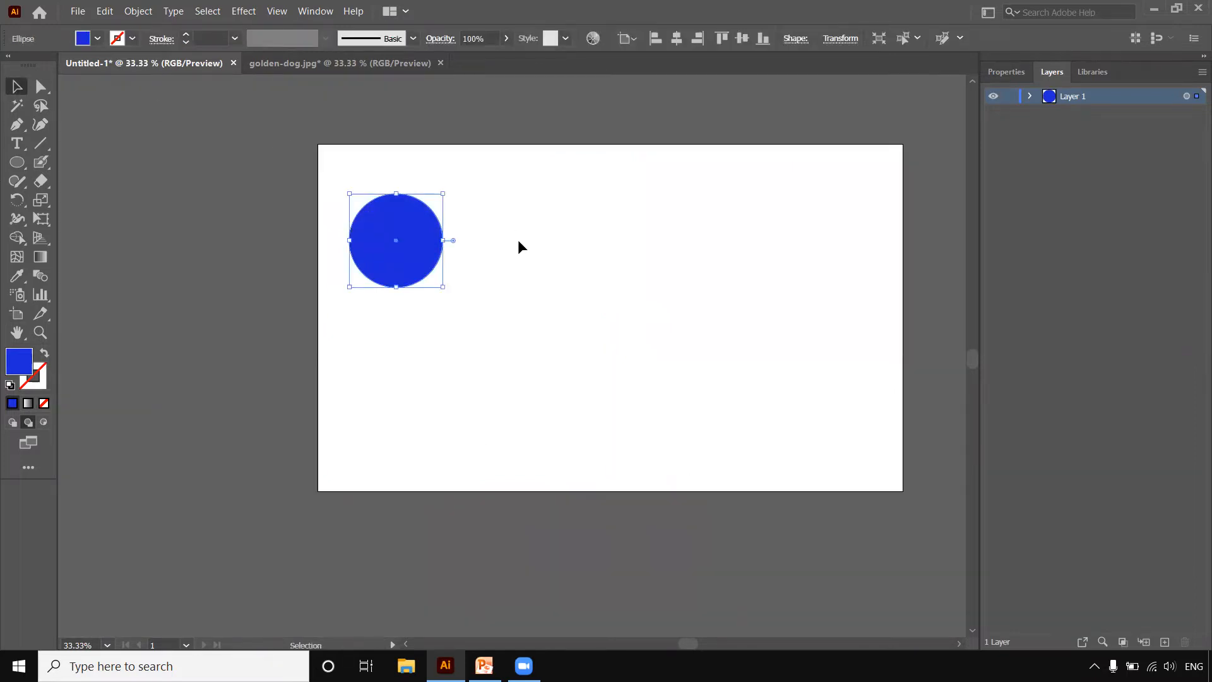
pyautogui.hotkey('ctrl', '0')
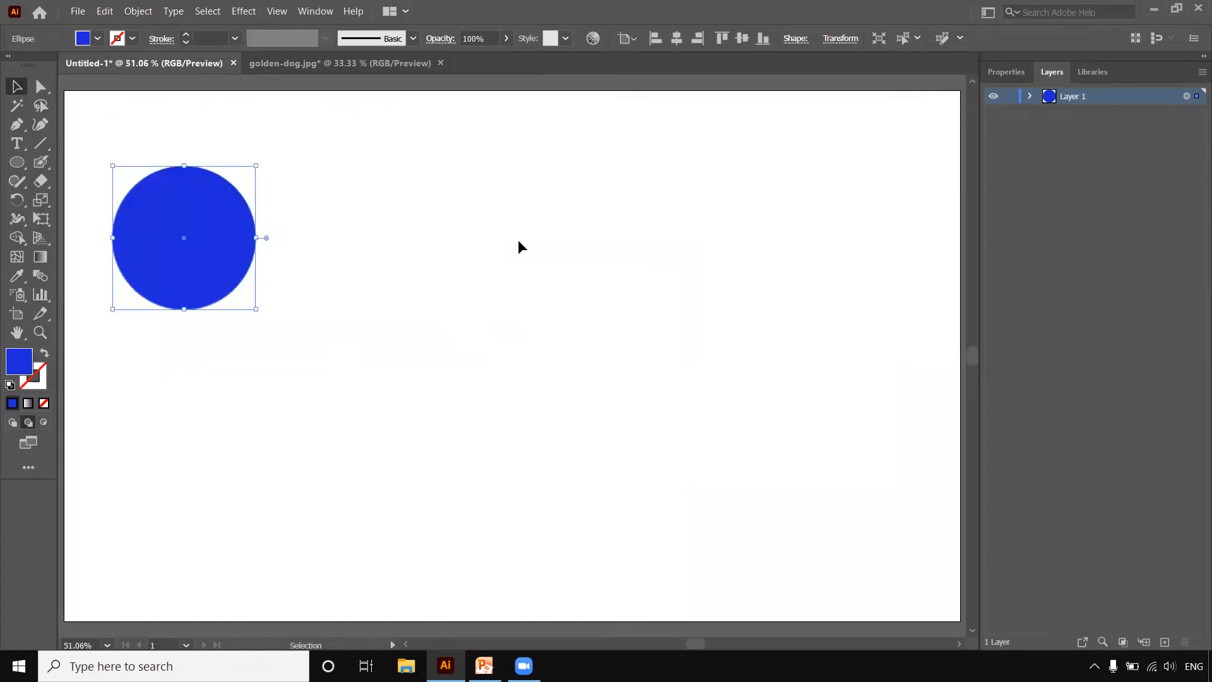
# Move the blue circle down to the middle of the artboard's left side
pyautogui.moveTo(163, 208); pyautogui.dragTo(158, 306)
pyautogui.click(341, 344)
pyautogui.moveTo(242, 349)
pyautogui.mouseDown()
pyautogui.moveTo(400, 347)
pyautogui.moveTo(256, 347)
pyautogui.mouseUp()
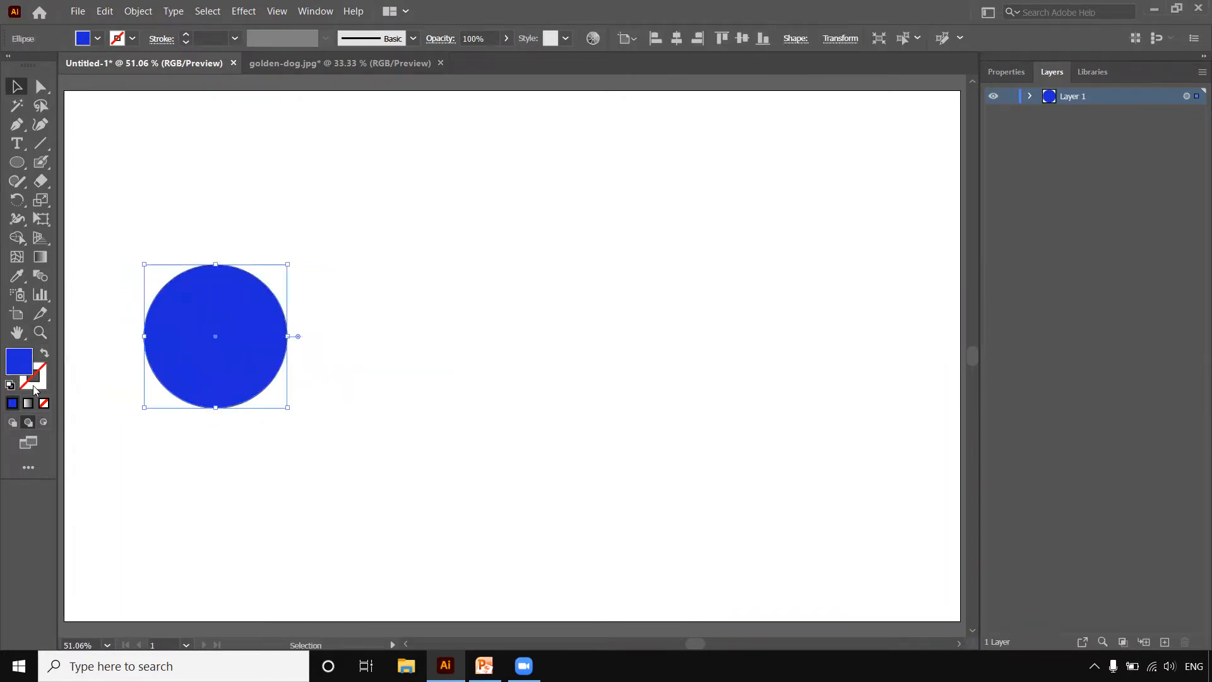
# Show the blue circle's properties and examine its fill, stroke and transform settings
pyautogui.doubleClick(34, 386)
pyautogui.click(892, 250)
pyautogui.click(1007, 73)
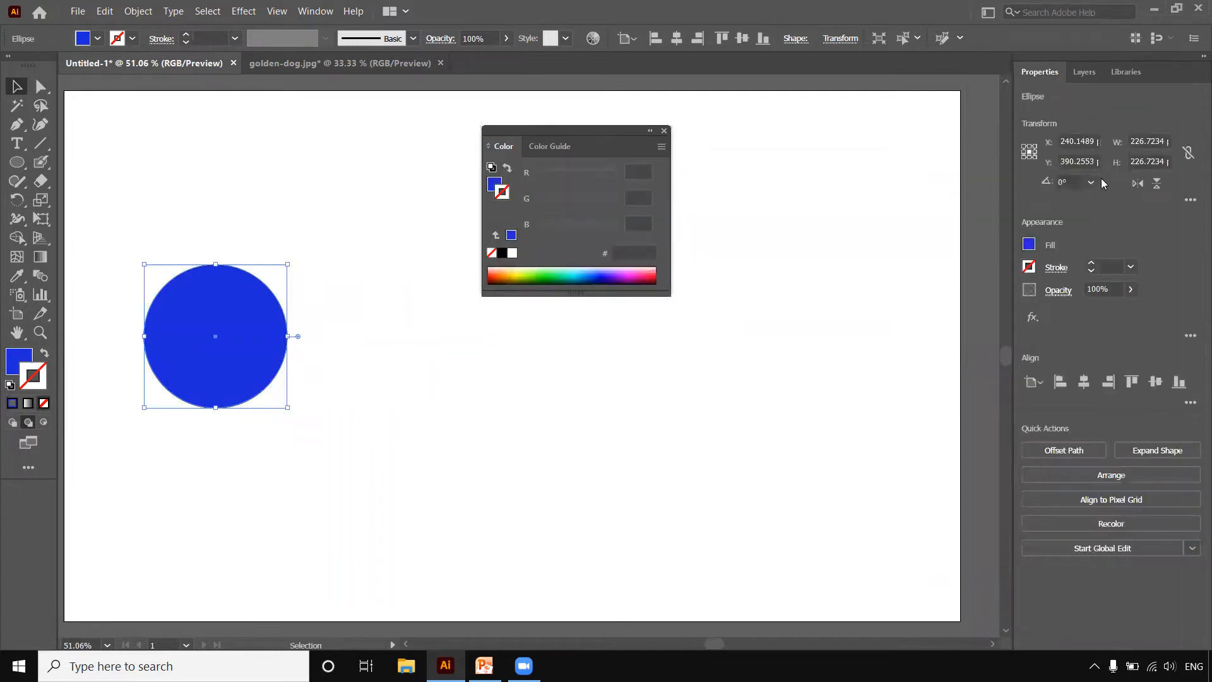
pyautogui.click(370, 301)
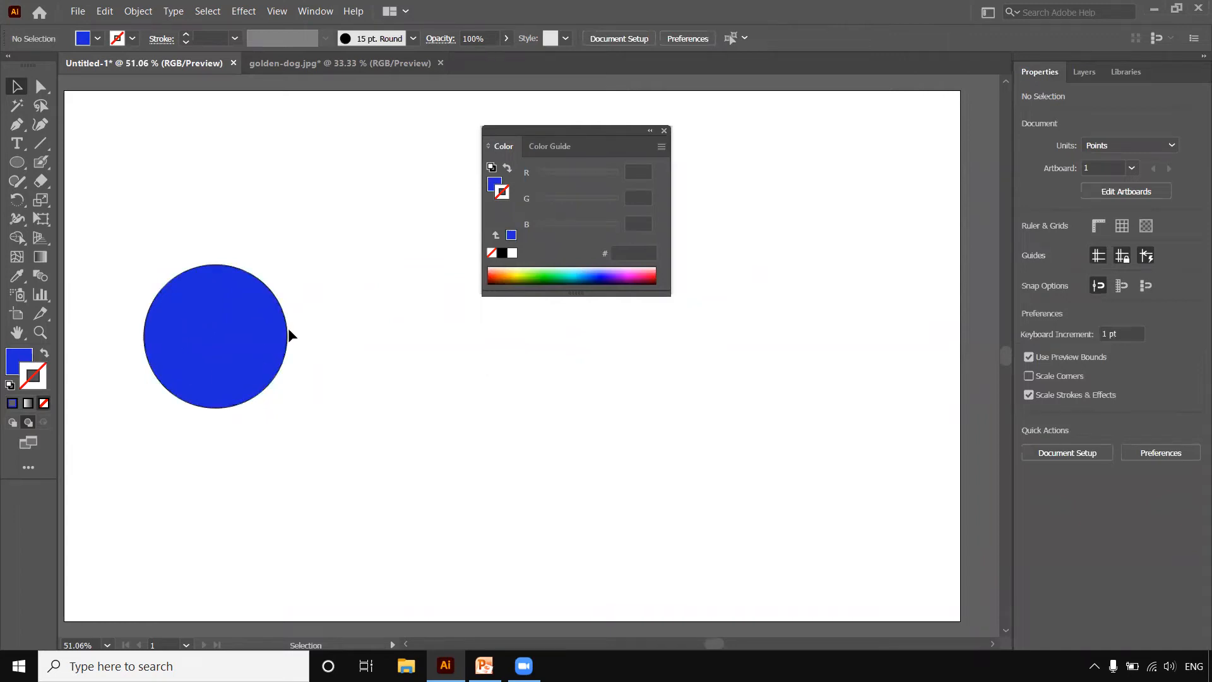
pyautogui.click(281, 354)
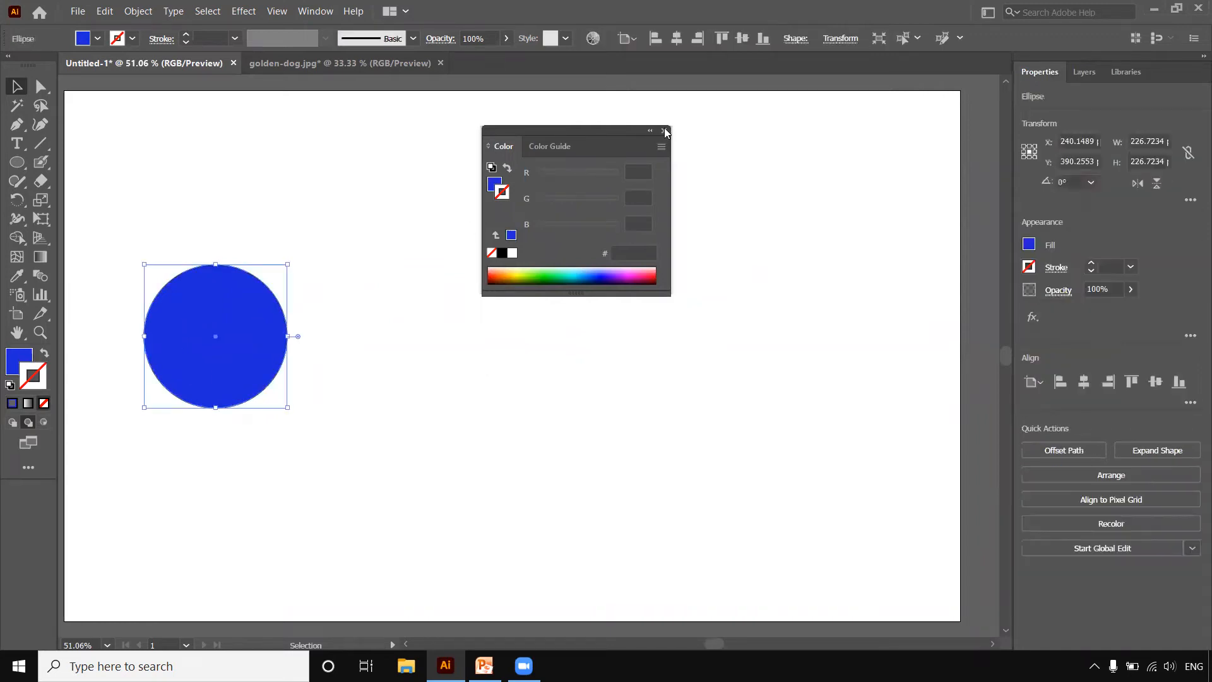
pyautogui.click(664, 131)
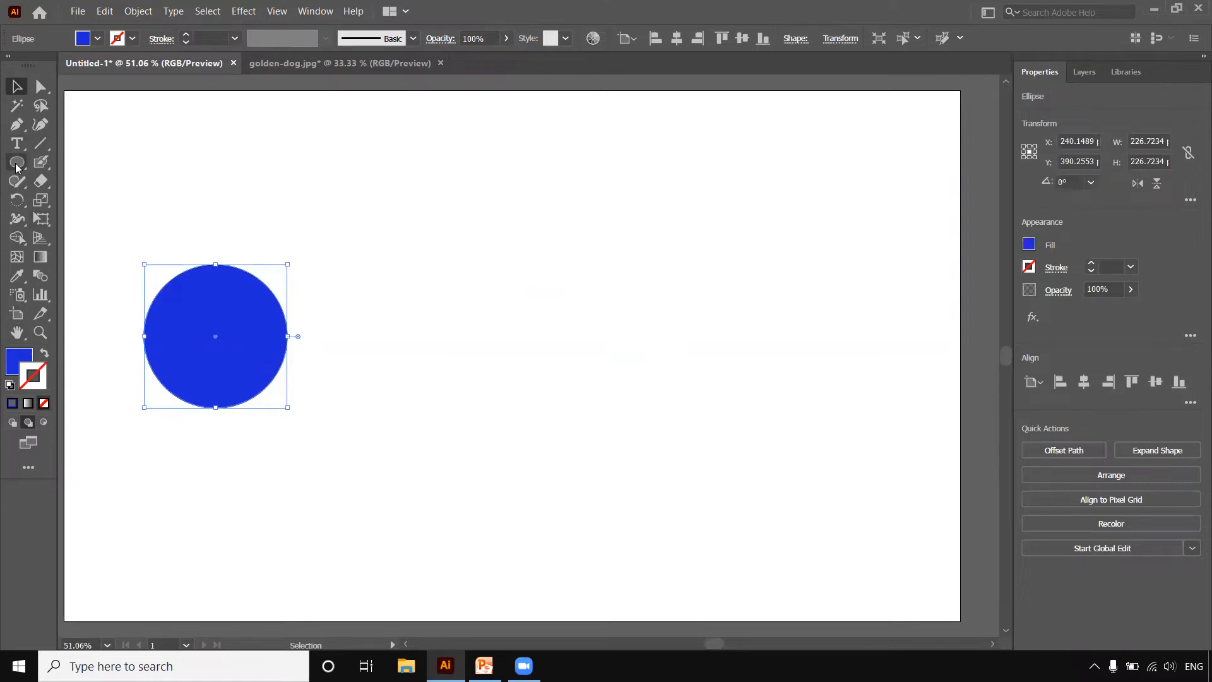
# Move the blue circle further right on the artboard and apply a solid 1A29D8 stroke to it
pyautogui.moveTo(209, 304); pyautogui.dragTo(464, 280)
pyautogui.moveTo(412, 331); pyautogui.dragTo(226, 362)
pyautogui.click(13, 404)
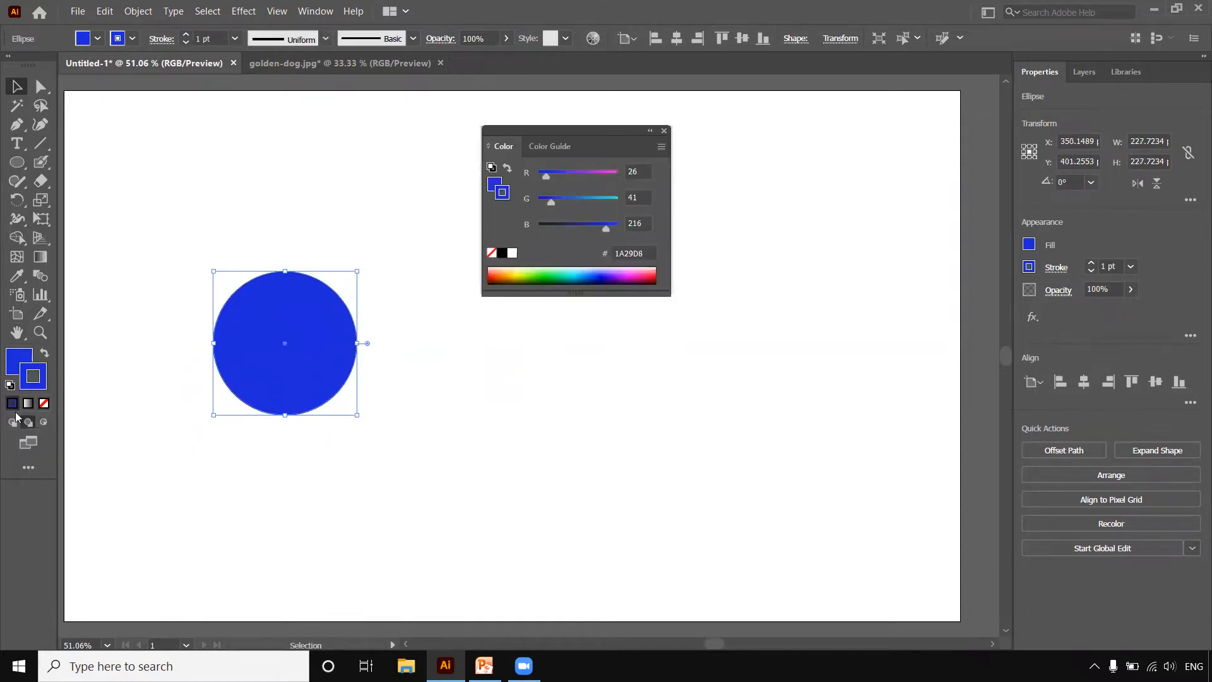
# Switch to Draw Normal mode and draw an ellipse about 157 by 194 pt above and right of the circle
pyautogui.click(13, 423)
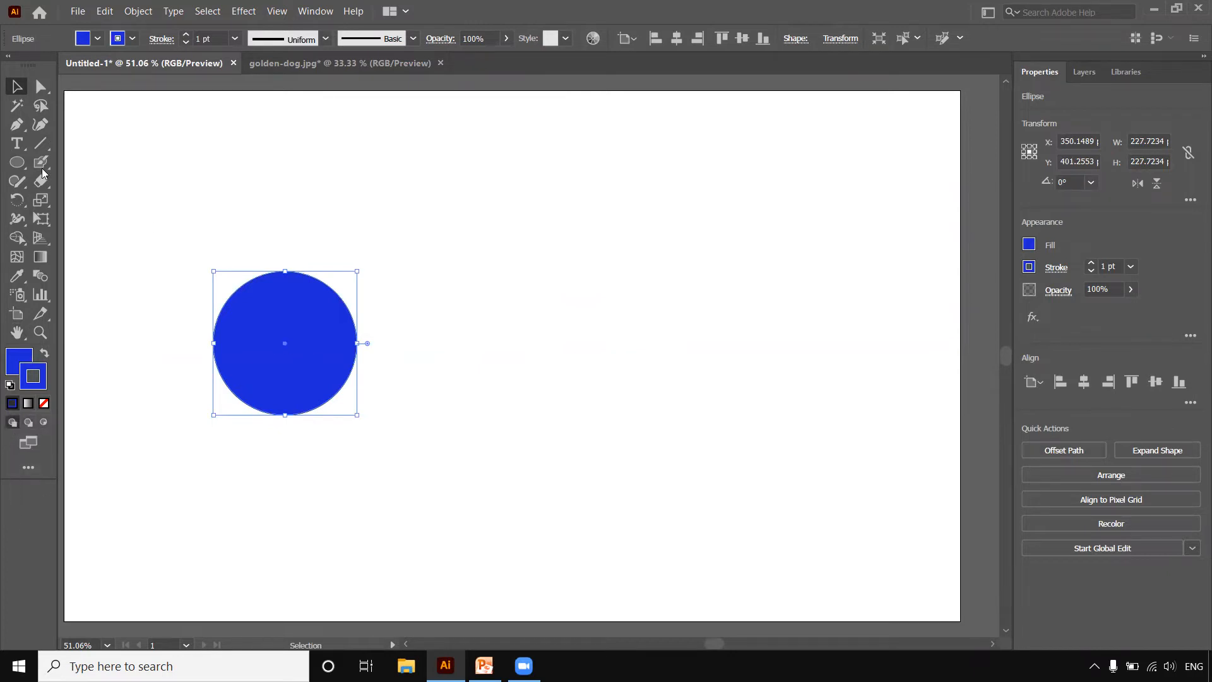
pyautogui.click(16, 161)
pyautogui.moveTo(491, 201); pyautogui.dragTo(591, 323)
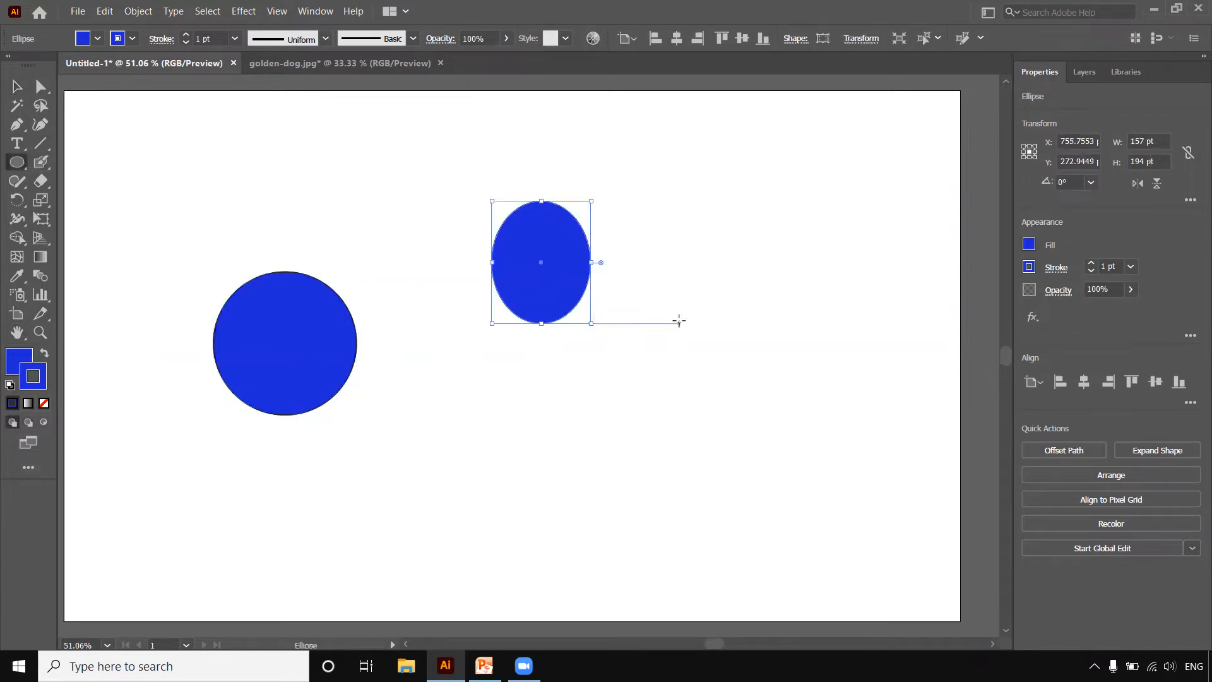
pyautogui.click(675, 323)
pyautogui.press('Escape')
pyautogui.click(16, 87)
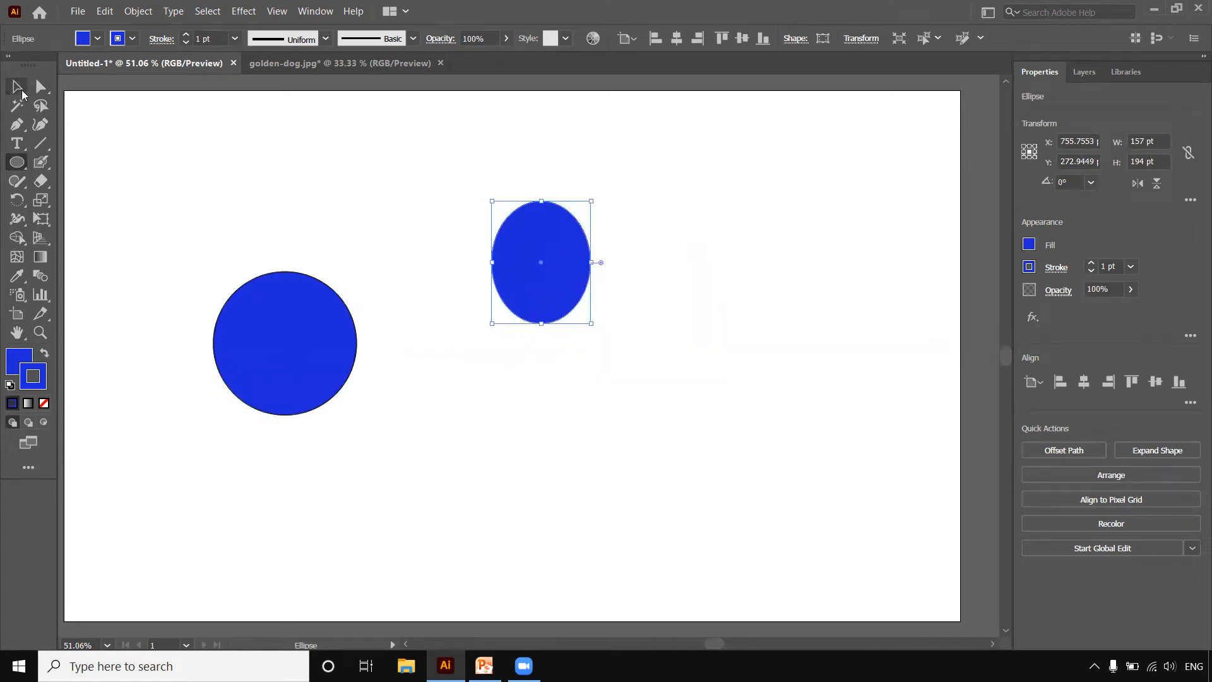
# Remove the stroke from the blue ellipse
pyautogui.click(647, 441)
pyautogui.click(532, 282)
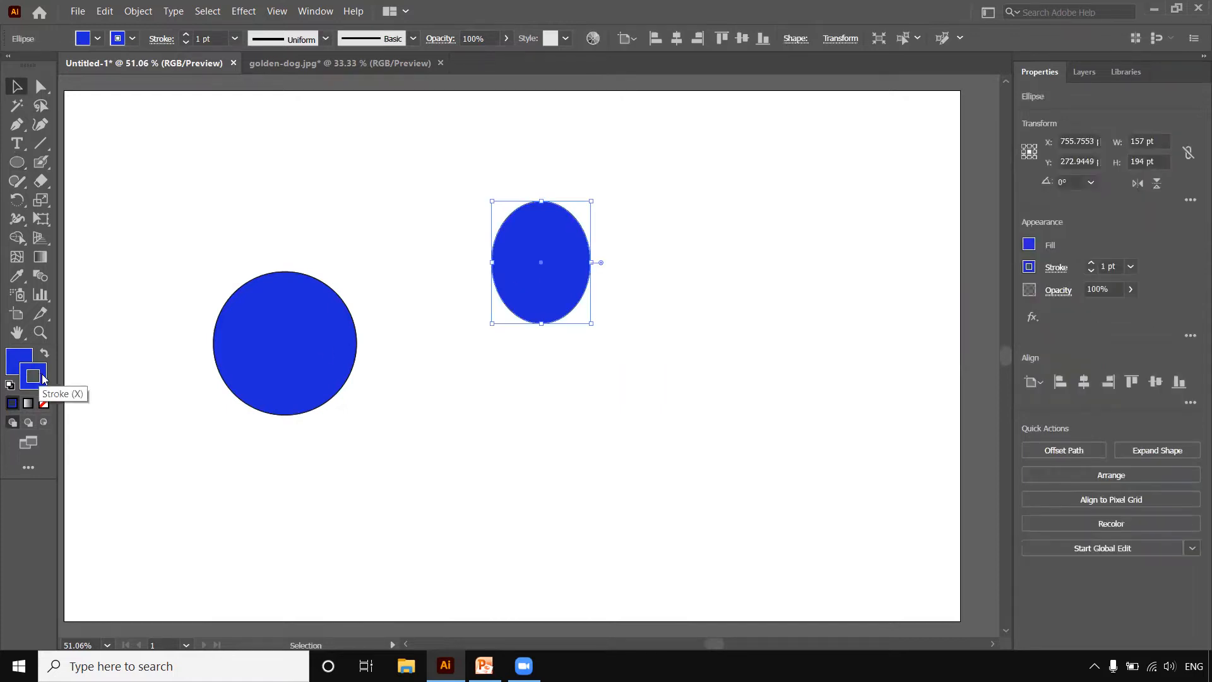
pyautogui.click(44, 403)
pyautogui.click(653, 422)
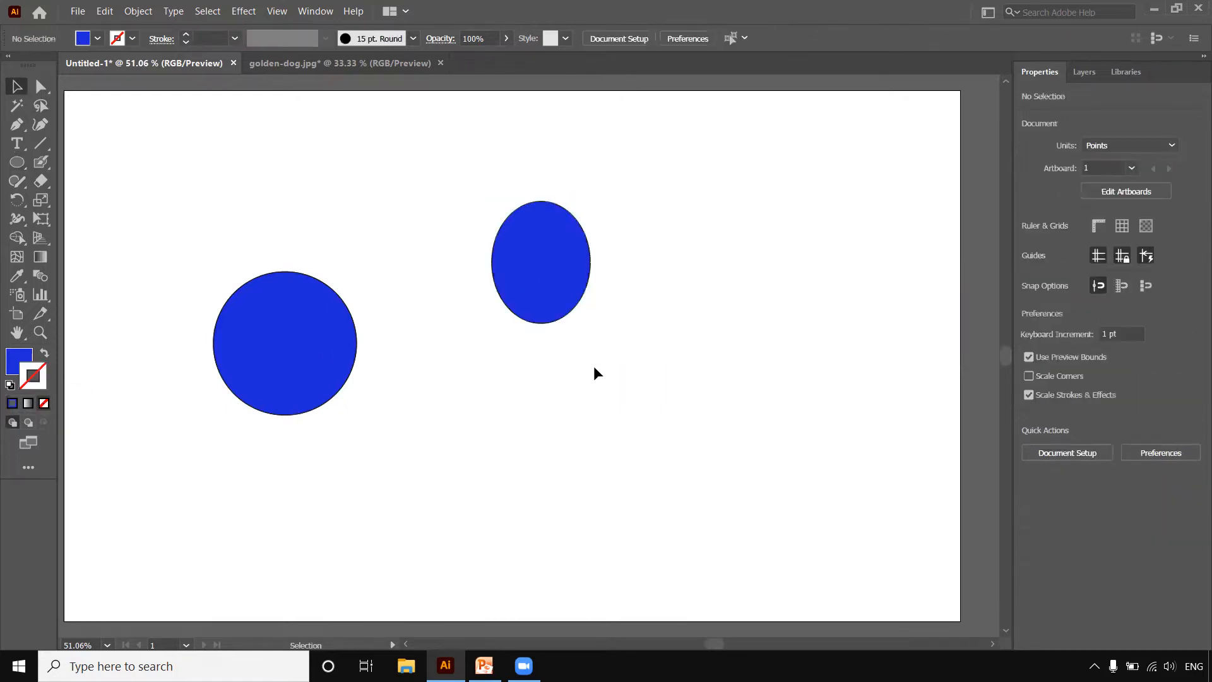
# Delete both the blue circle and the ellipse from the artboard
pyautogui.click(556, 285)
pyautogui.click(629, 340)
pyautogui.moveTo(626, 213); pyautogui.dragTo(179, 345)
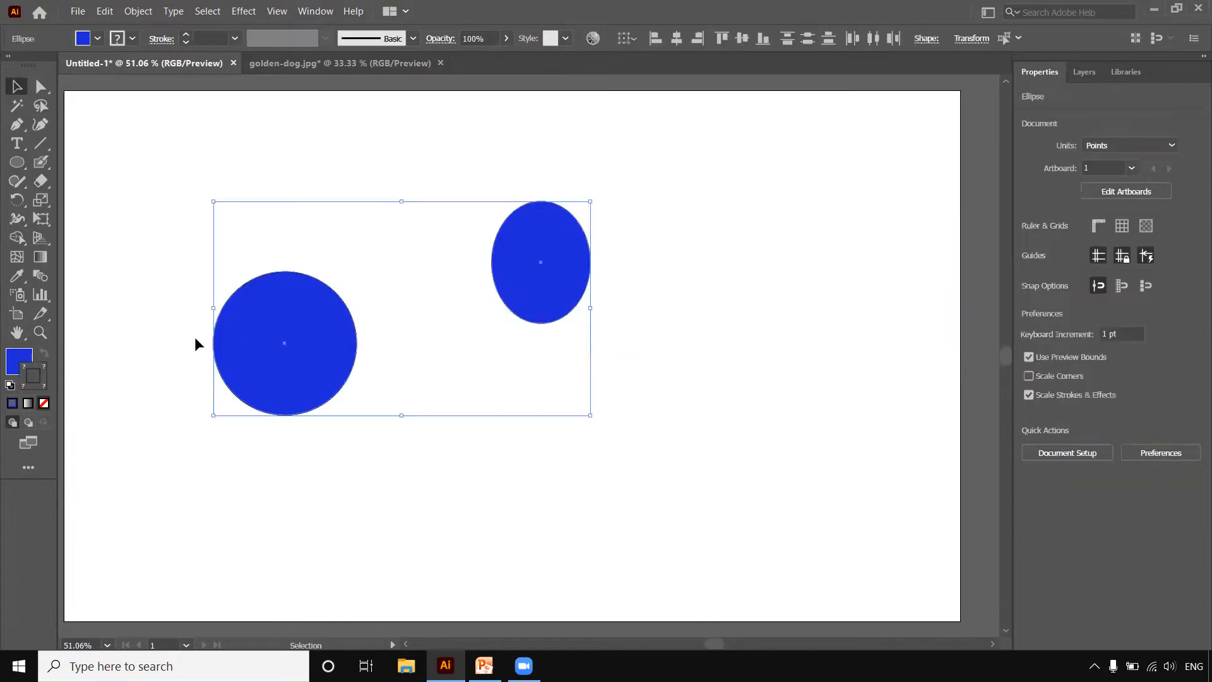
pyautogui.press('Delete')
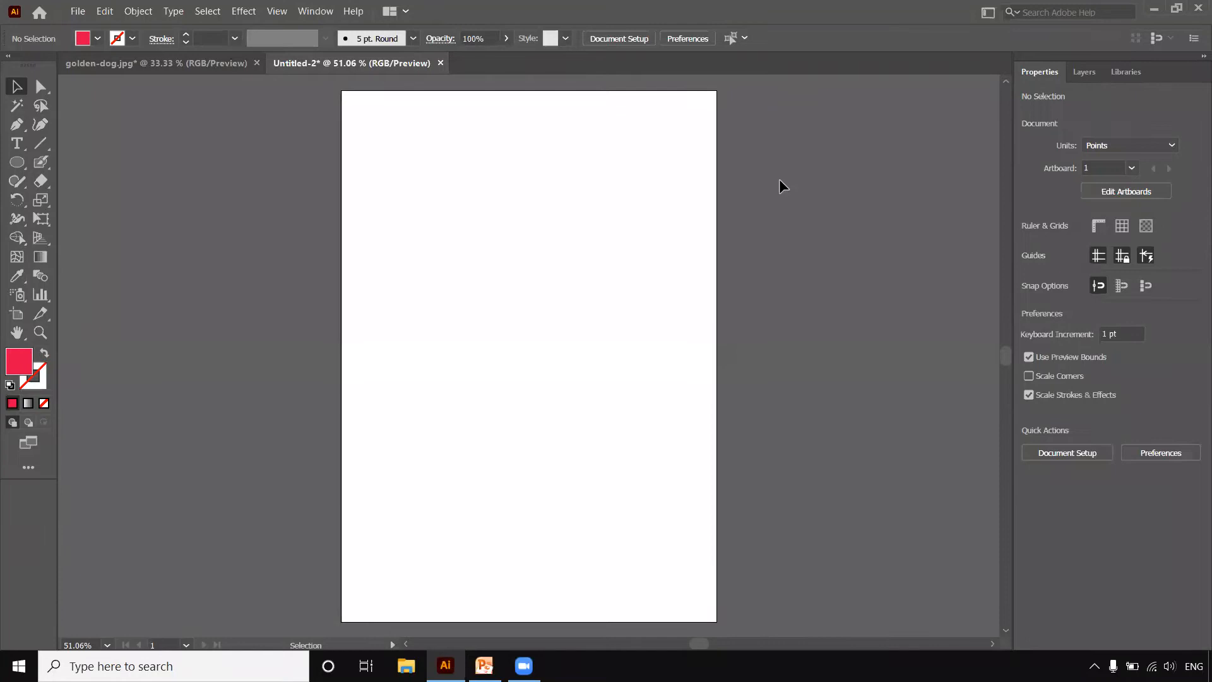
# Reset the fill and stroke to their defaults and extend the Untitled-2 artboard on both sides to make it landscape
pyautogui.press('d')
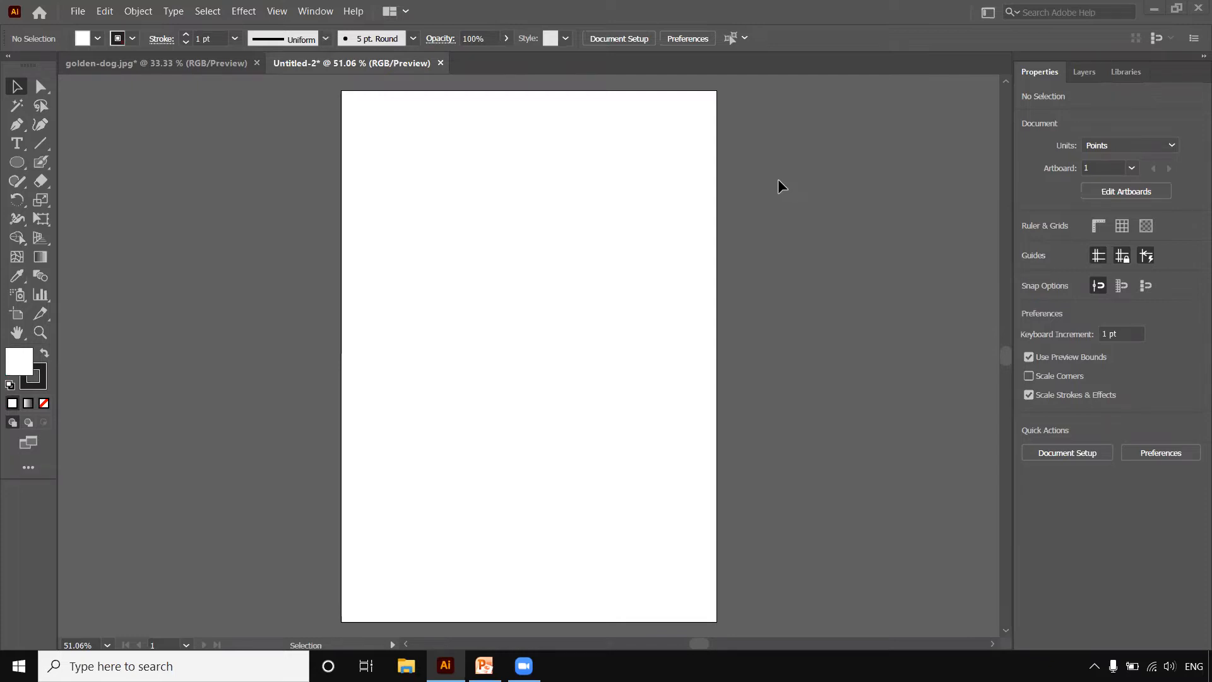
pyautogui.click(17, 314)
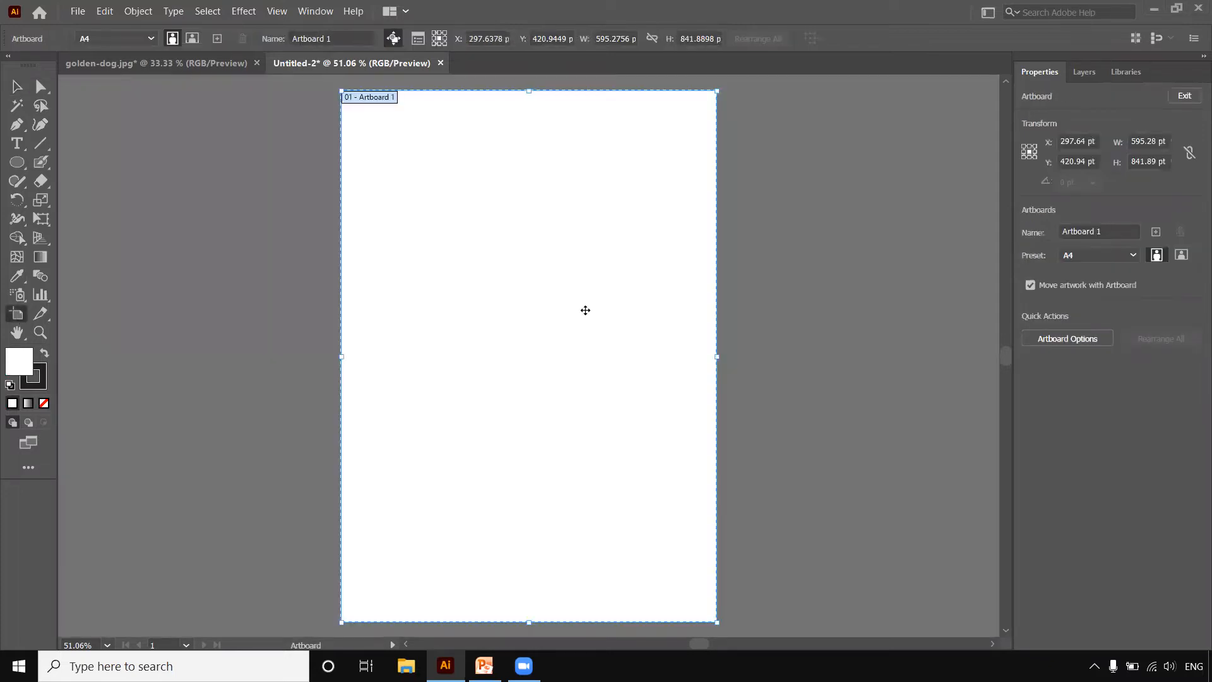
pyautogui.moveTo(718, 355); pyautogui.dragTo(991, 356)
pyautogui.moveTo(342, 356); pyautogui.dragTo(77, 358)
pyautogui.click(16, 86)
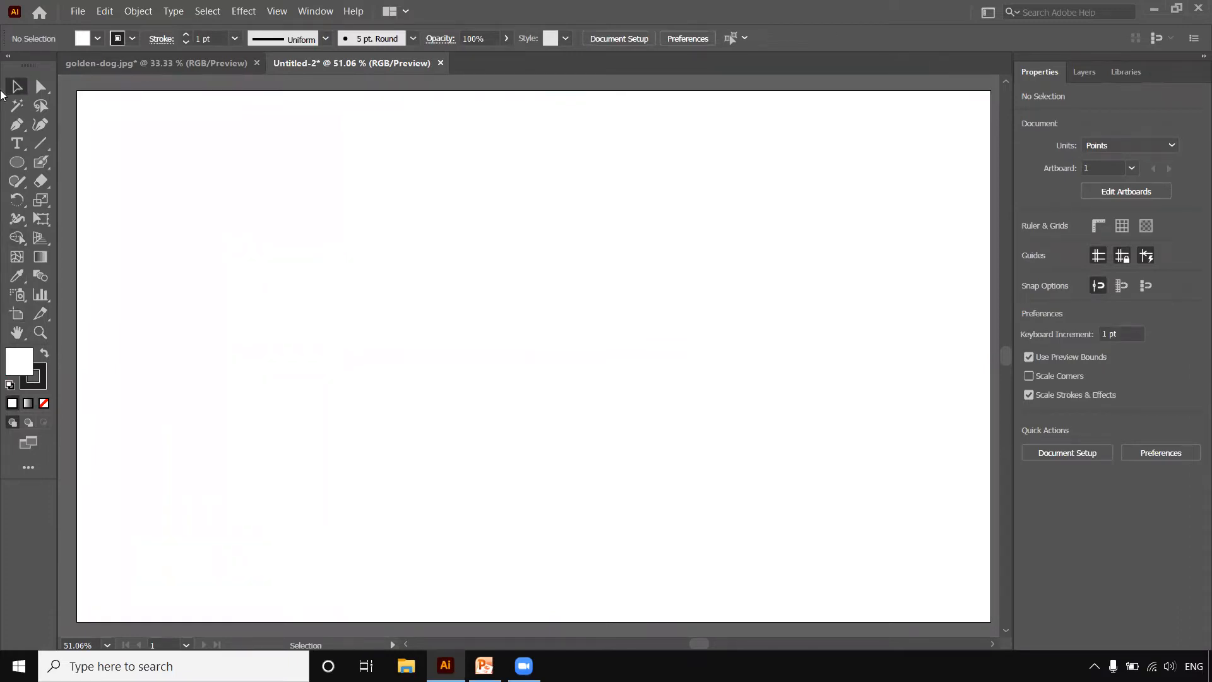
# Draw a circle about 260 pt in diameter on the artboard's left side, swapping its fill to black and removing its stroke
pyautogui.click(16, 162)
pyautogui.moveTo(162, 232); pyautogui.dragTo(325, 366)
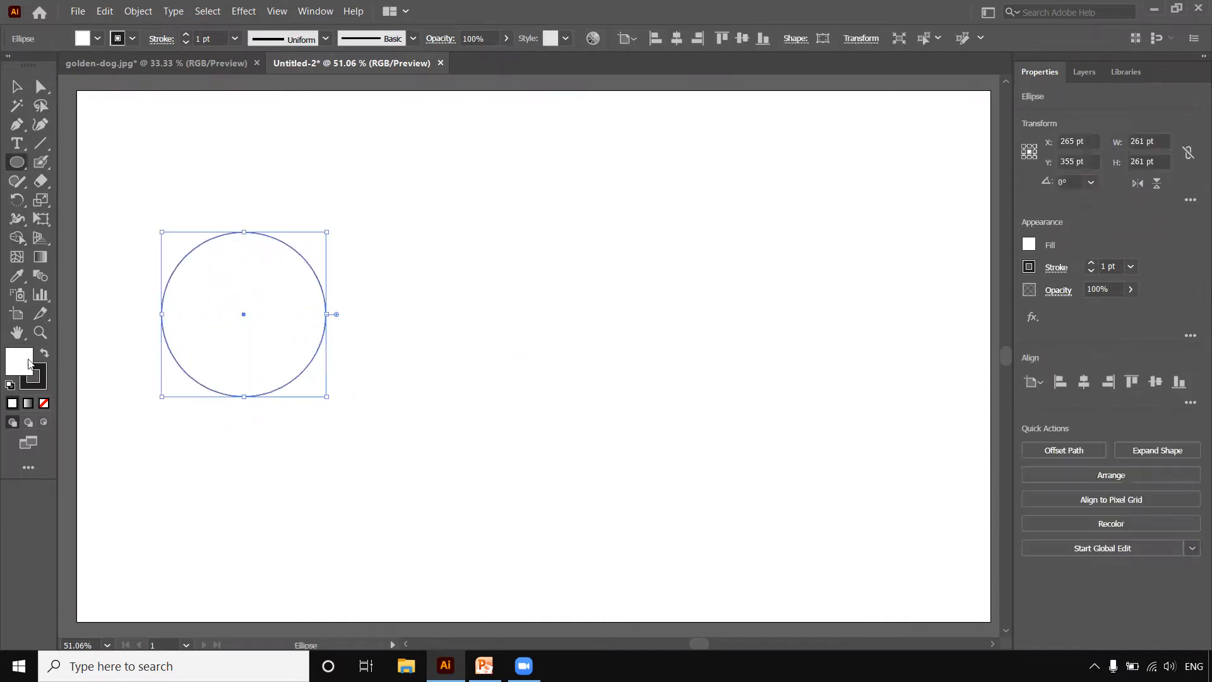
pyautogui.click(44, 354)
pyautogui.click(42, 382)
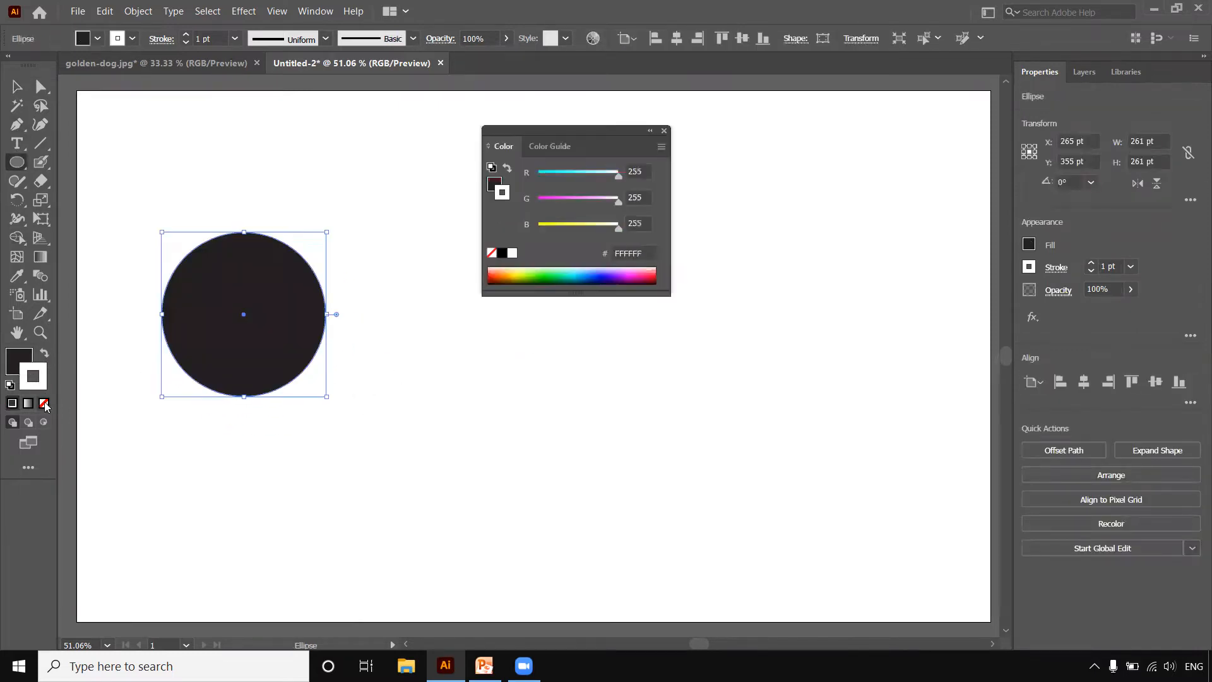
pyautogui.click(43, 404)
# Set the circle's fill colour to dark blue 1000A8
pyautogui.click(18, 365)
pyautogui.doubleClick(21, 362)
pyautogui.moveTo(674, 295); pyautogui.dragTo(721, 286)
pyautogui.click(740, 286)
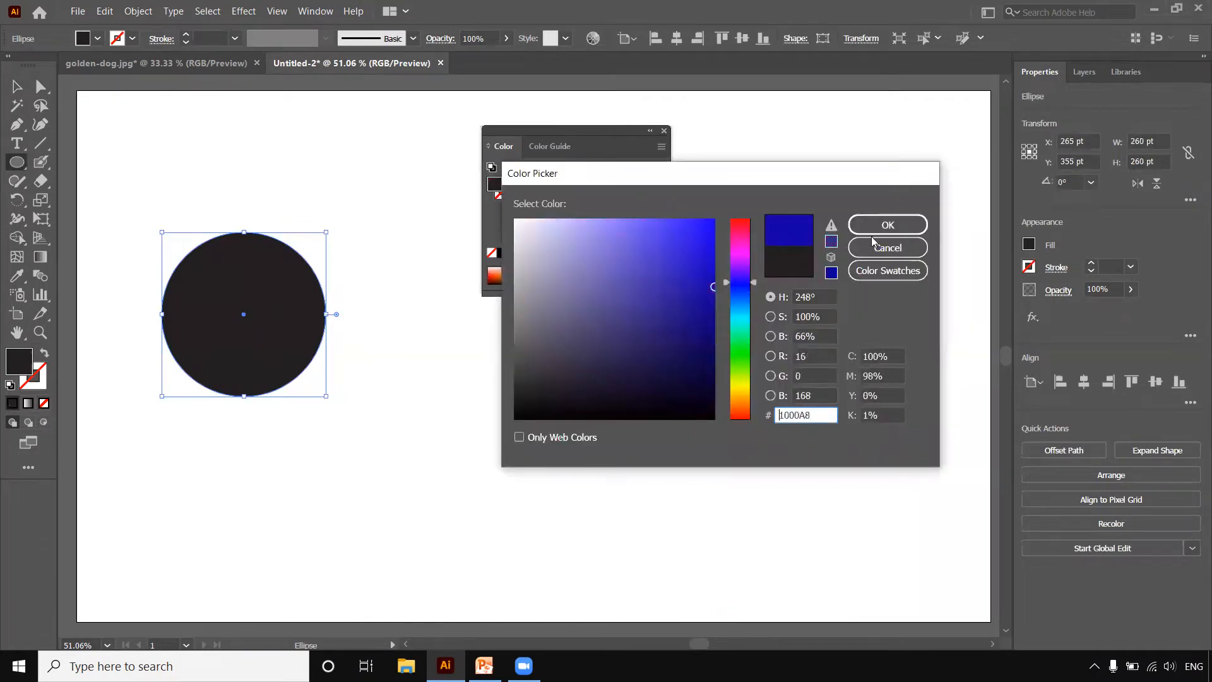
pyautogui.click(886, 225)
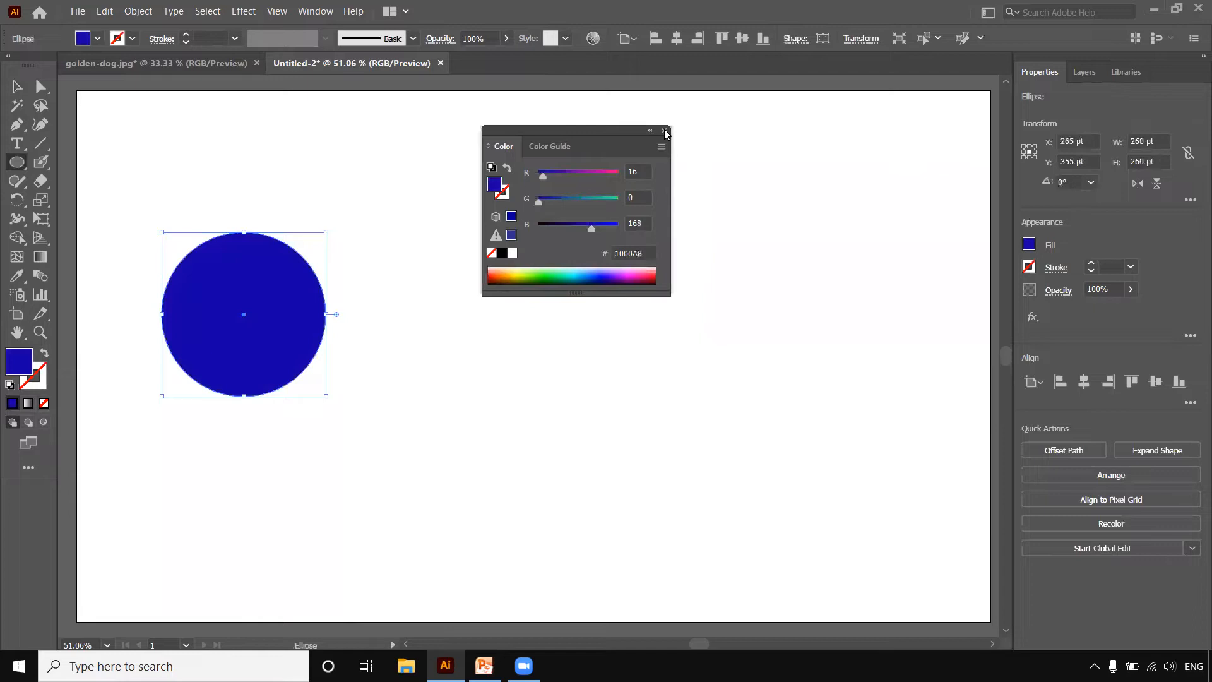
pyautogui.click(664, 131)
# Duplicate the dark blue circle to form a row of three across the artboard and move the whole row upward
pyautogui.click(18, 86)
pyautogui.moveTo(300, 319); pyautogui.dragTo(906, 324)
pyautogui.moveTo(144, 238); pyautogui.dragTo(787, 351)
pyautogui.moveTo(597, 338); pyautogui.dragTo(590, 276)
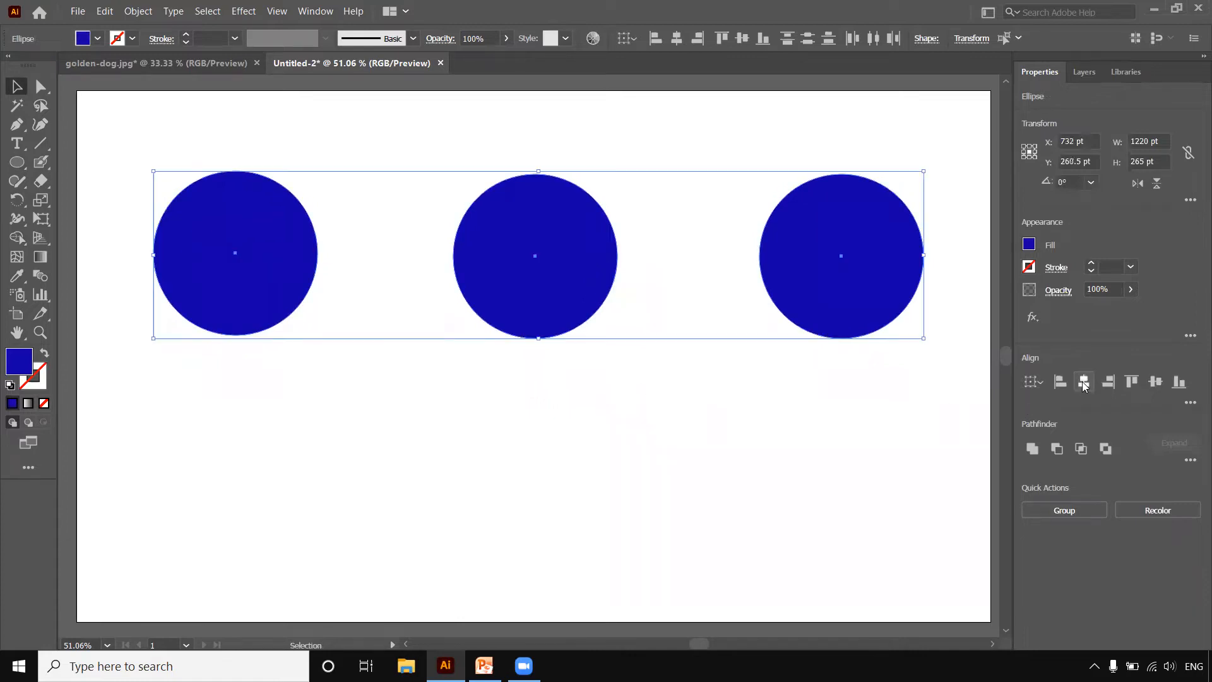
# Distribute the three circles evenly by their centres and duplicate the row straight down to form a second row of three
pyautogui.click(1190, 402)
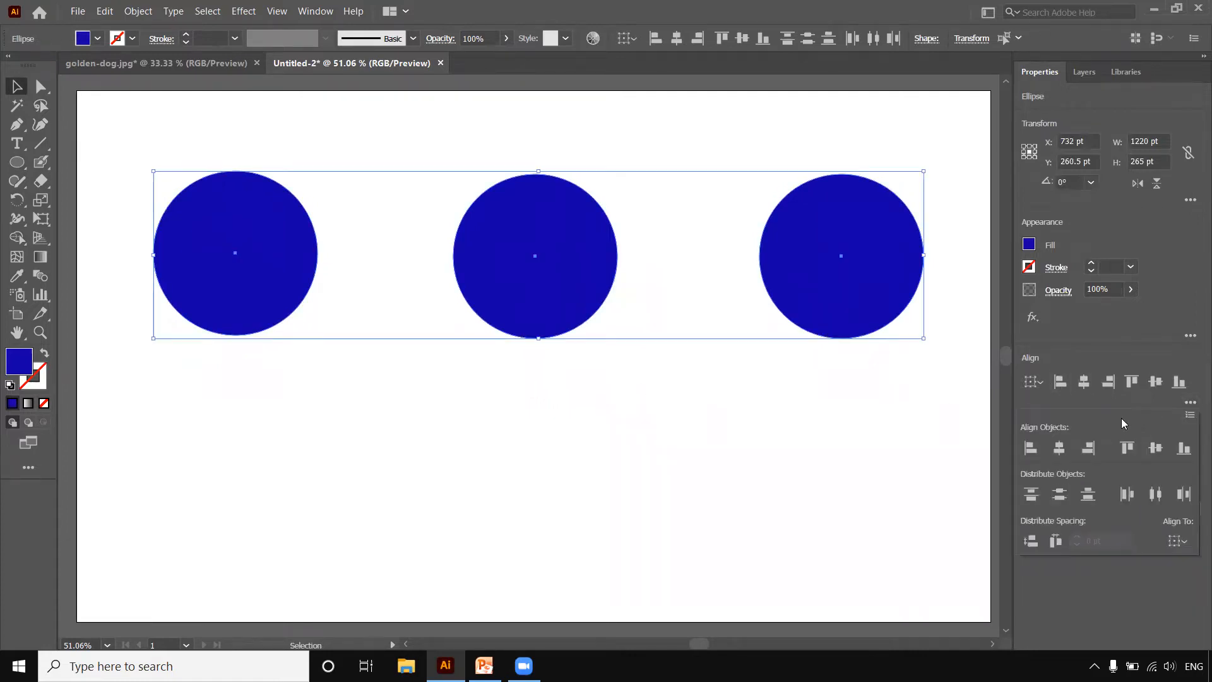
pyautogui.click(1059, 494)
pyautogui.click(1155, 493)
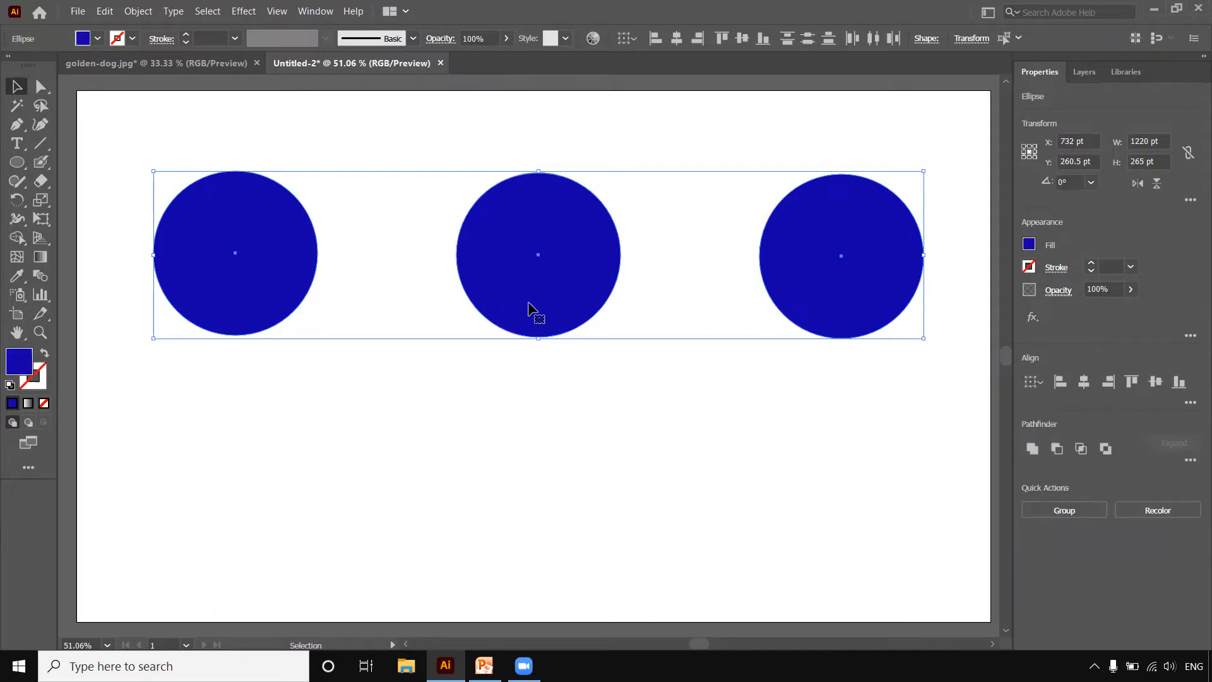
pyautogui.moveTo(534, 308); pyautogui.dragTo(533, 525)
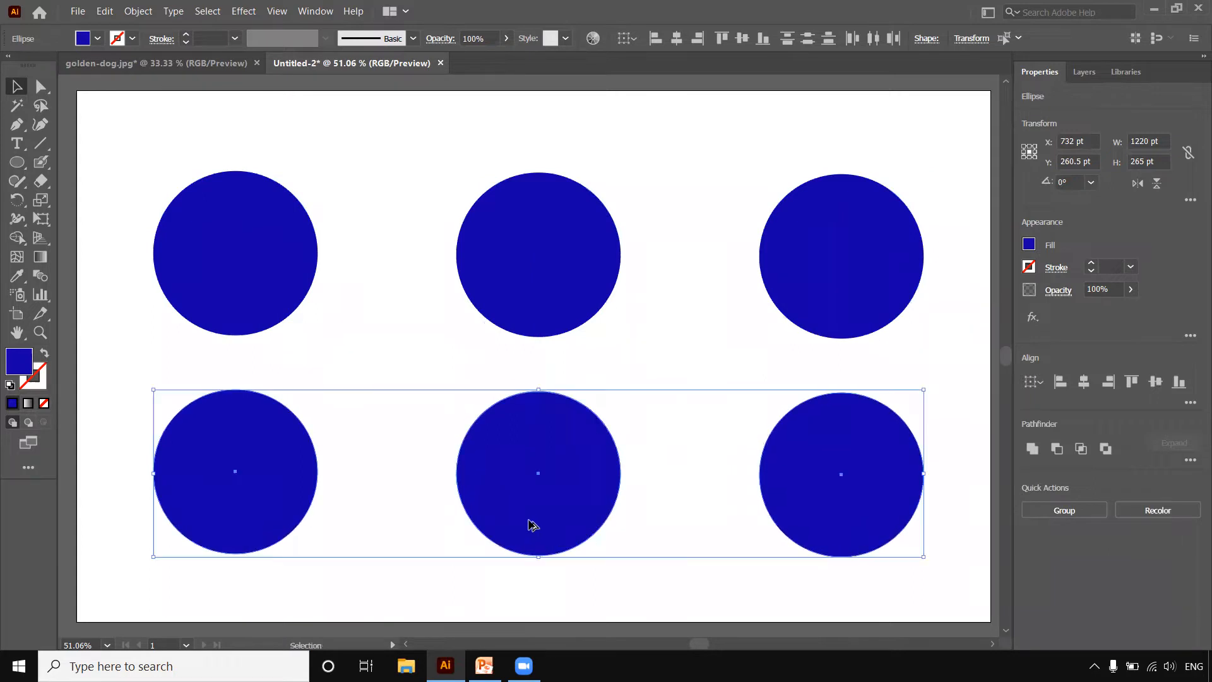
pyautogui.click(323, 427)
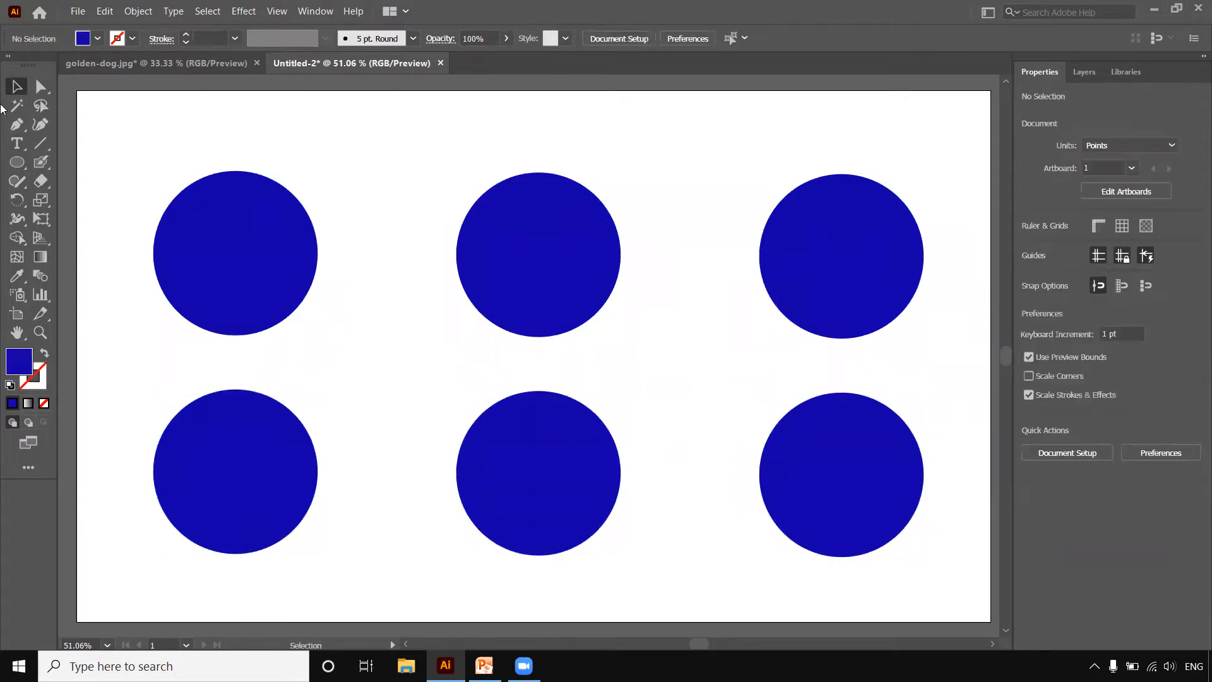
# Add the text "Draw Inside" above the first column of circles and scale it up to about 65 pt
pyautogui.click(18, 146)
pyautogui.click(149, 140)
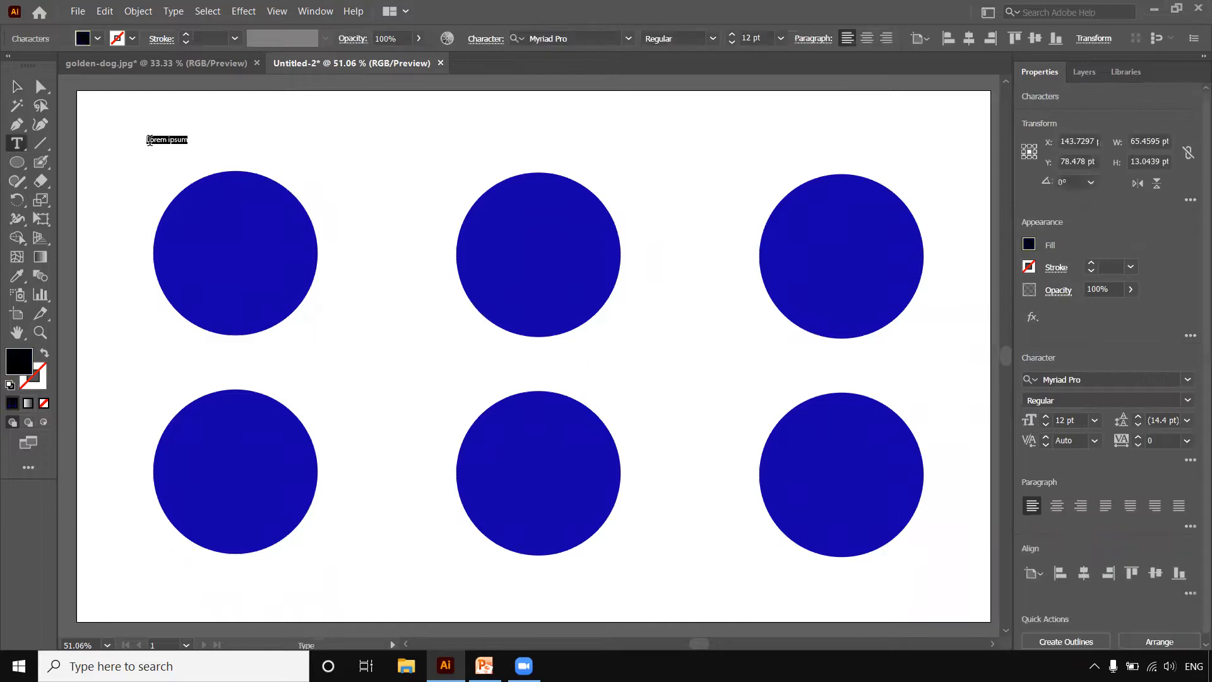
pyautogui.write('Di')
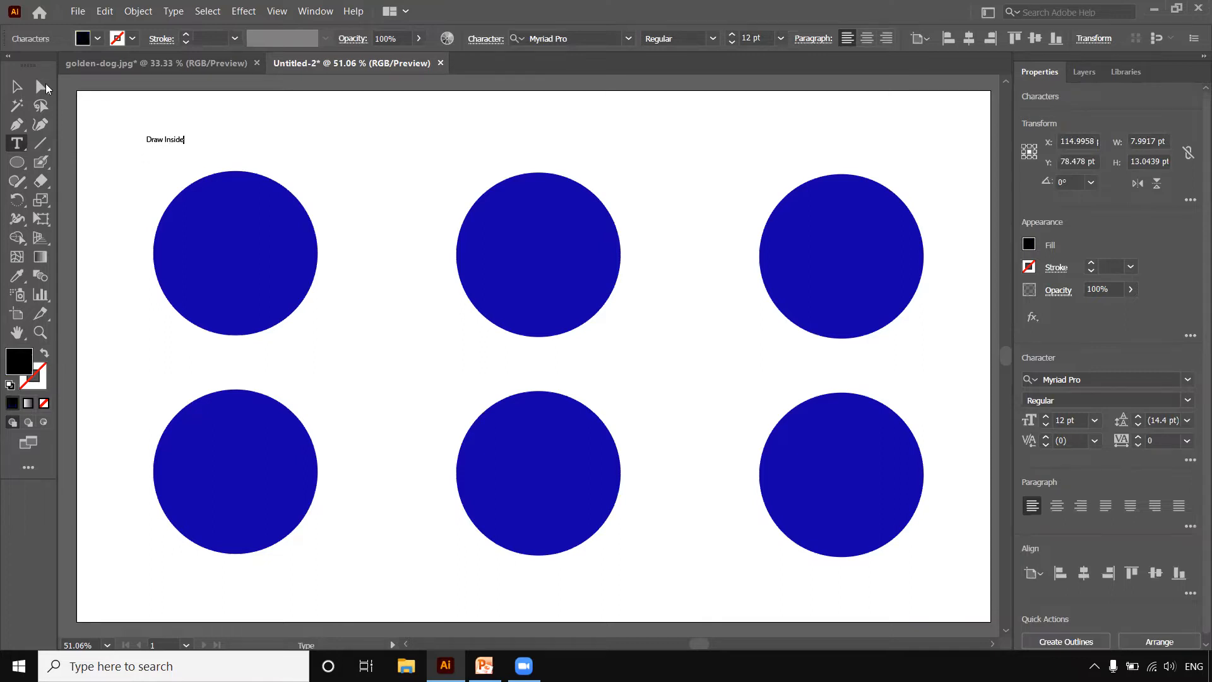
pyautogui.click(17, 86)
pyautogui.moveTo(185, 133)
pyautogui.mouseDown()
pyautogui.moveTo(398, 122)
pyautogui.moveTo(241, 124)
pyautogui.moveTo(381, 168)
pyautogui.mouseUp()
# Apply the All Caps style to the whole "Draw Inside" heading
pyautogui.press('t')
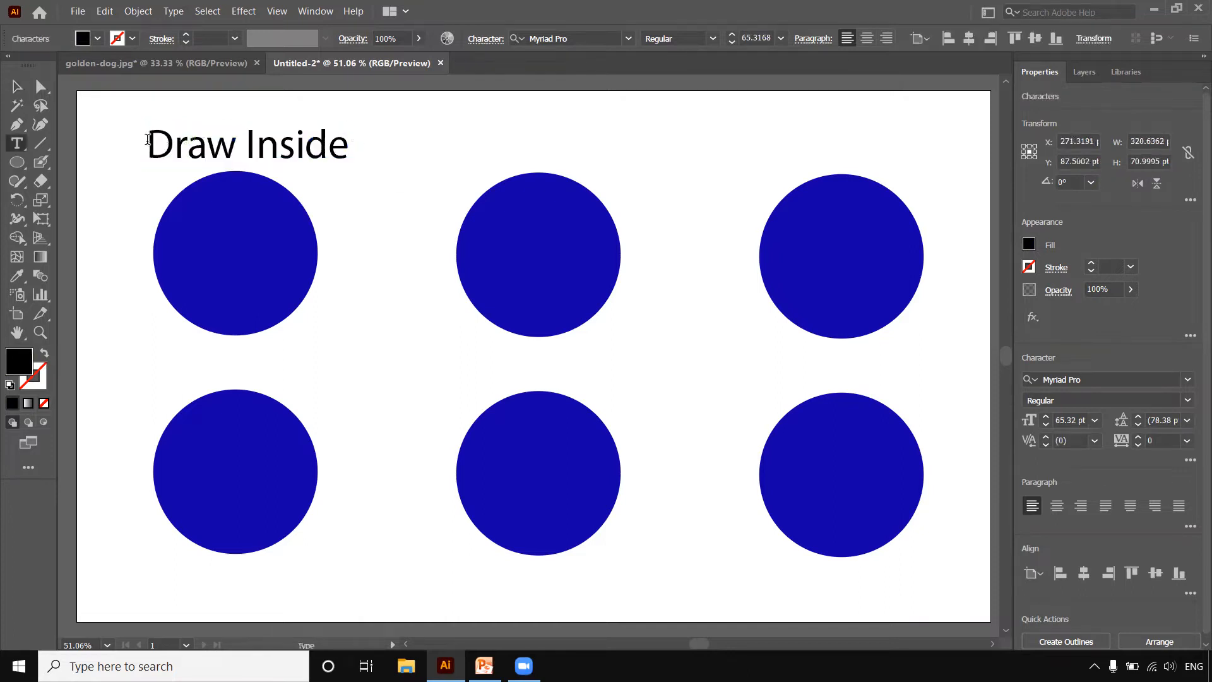
pyautogui.tripleClick(148, 138)
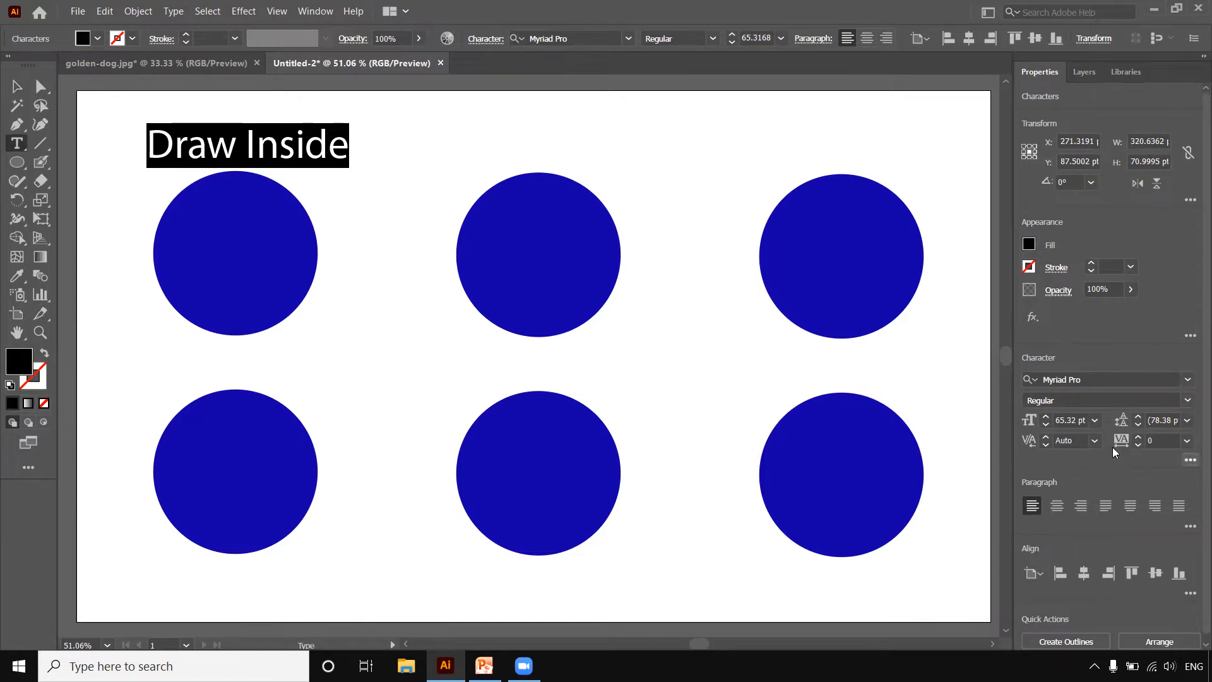
pyautogui.click(1190, 466)
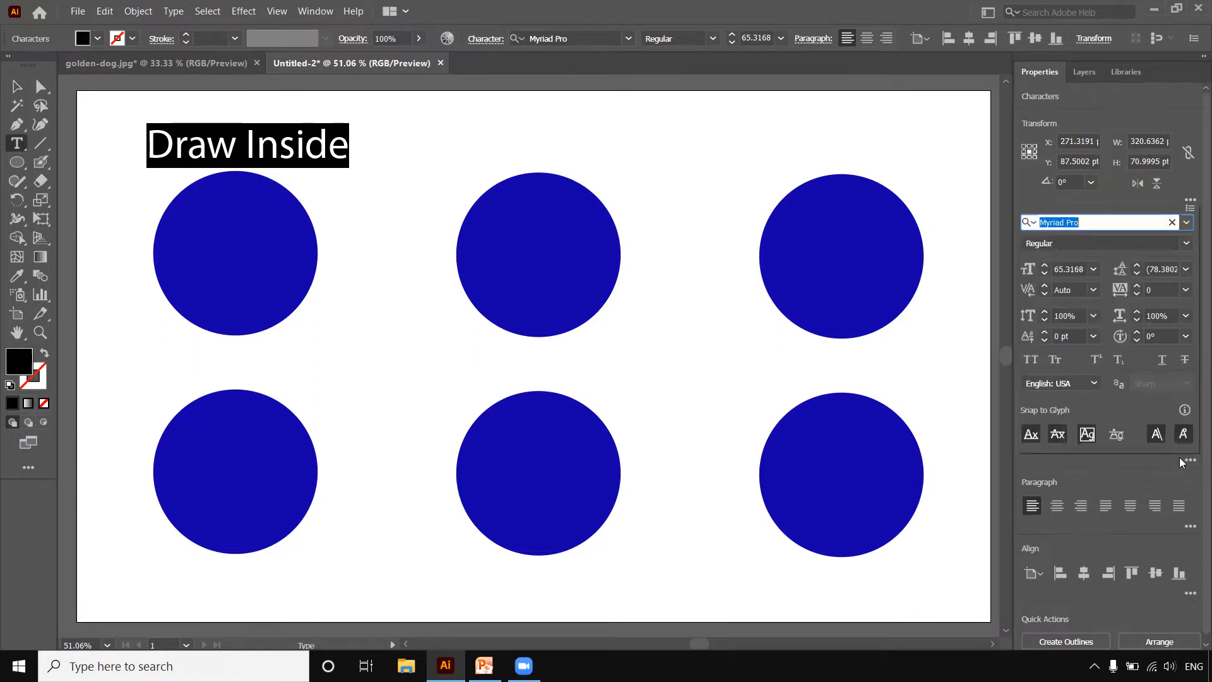
pyautogui.click(1031, 360)
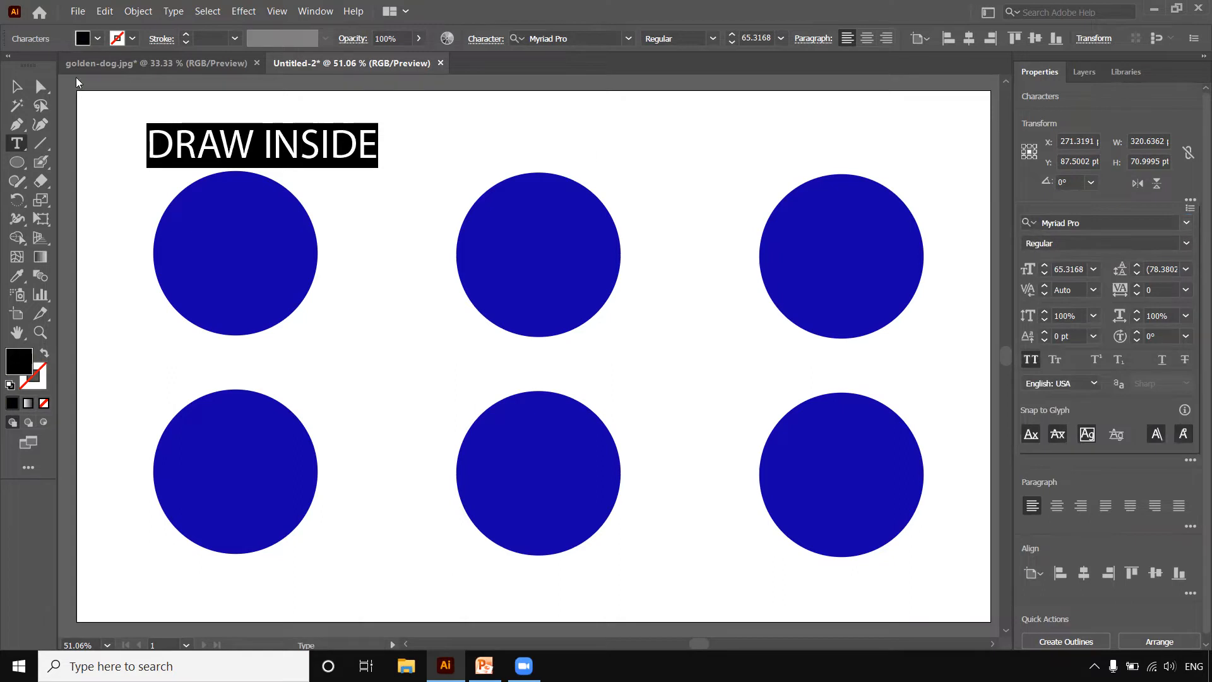
pyautogui.click(13, 87)
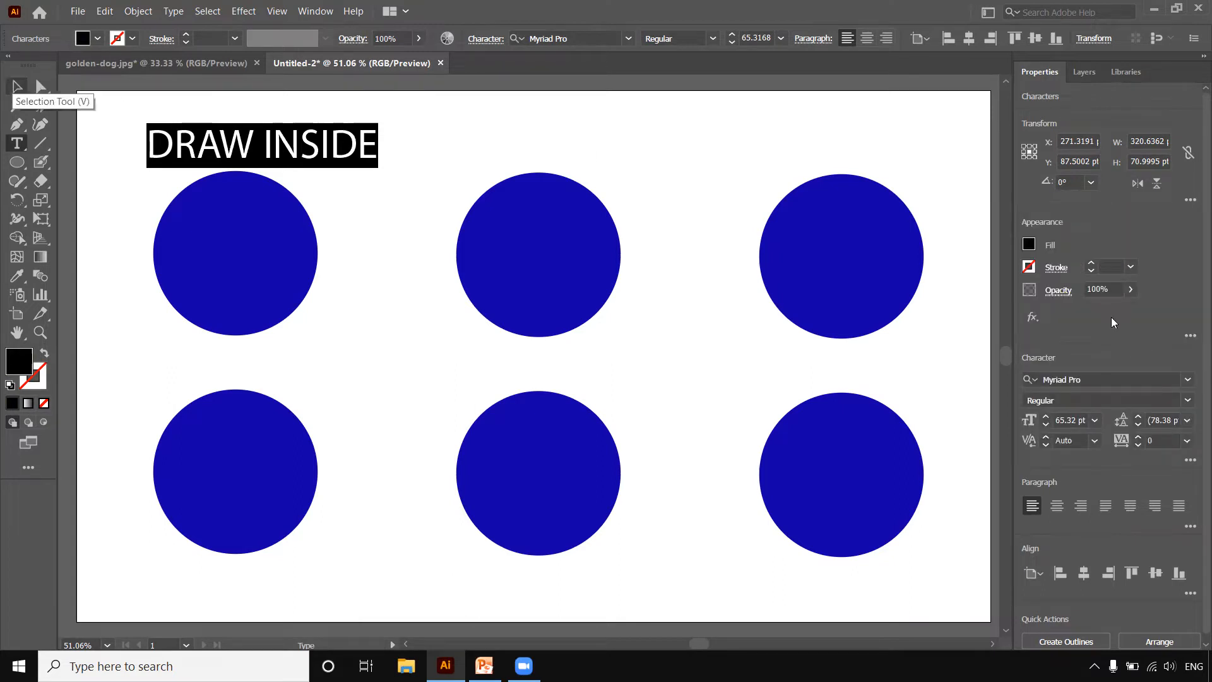
# Set the heading's font to Georgia and scale it down to about 44 pt to fit above the first circle
pyautogui.click(1188, 383)
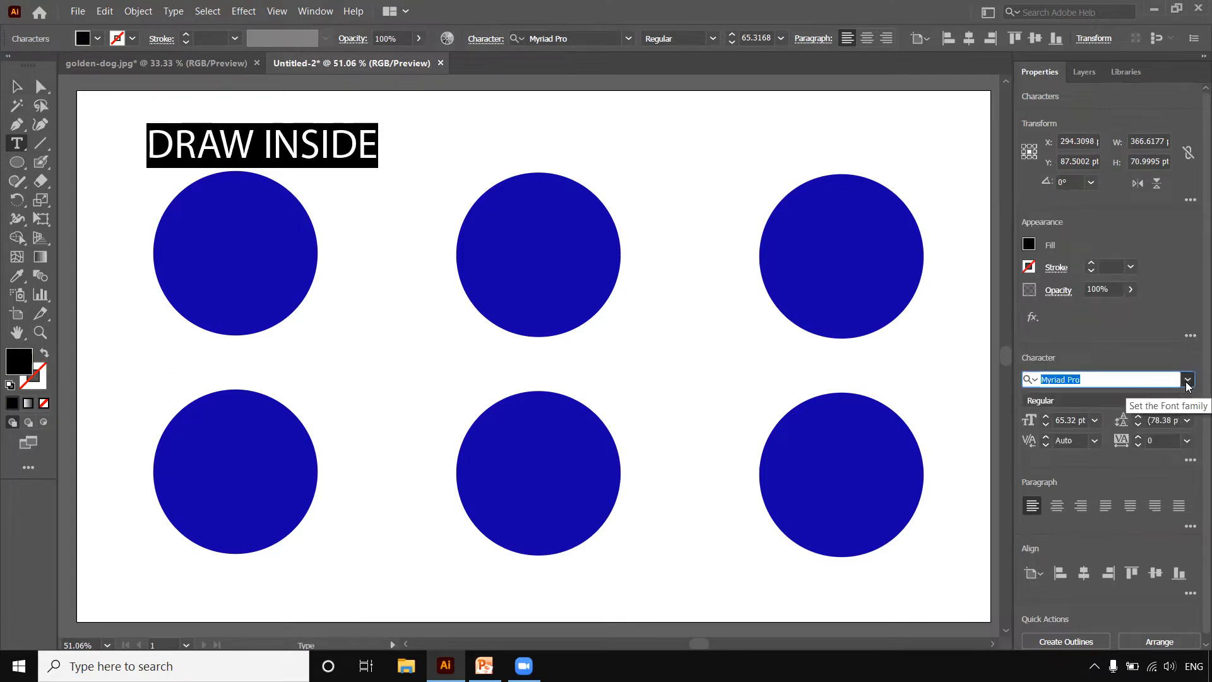
pyautogui.click(1188, 380)
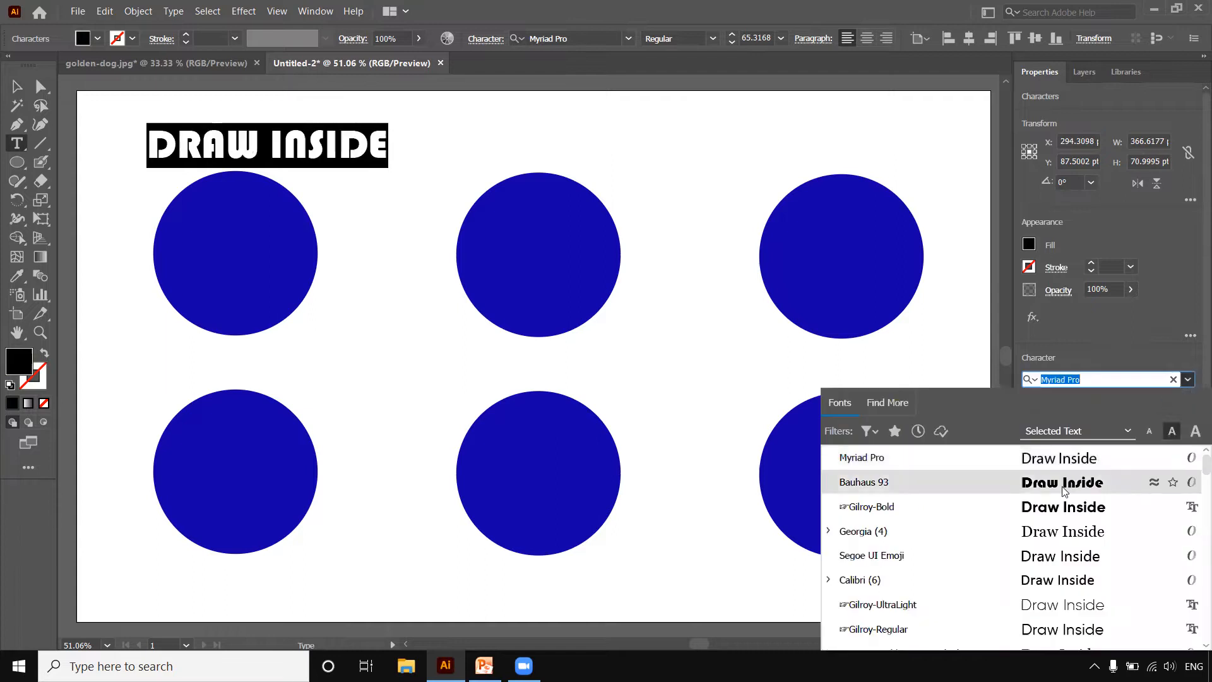
pyautogui.click(1060, 531)
pyautogui.click(17, 87)
pyautogui.moveTo(428, 167); pyautogui.dragTo(378, 154)
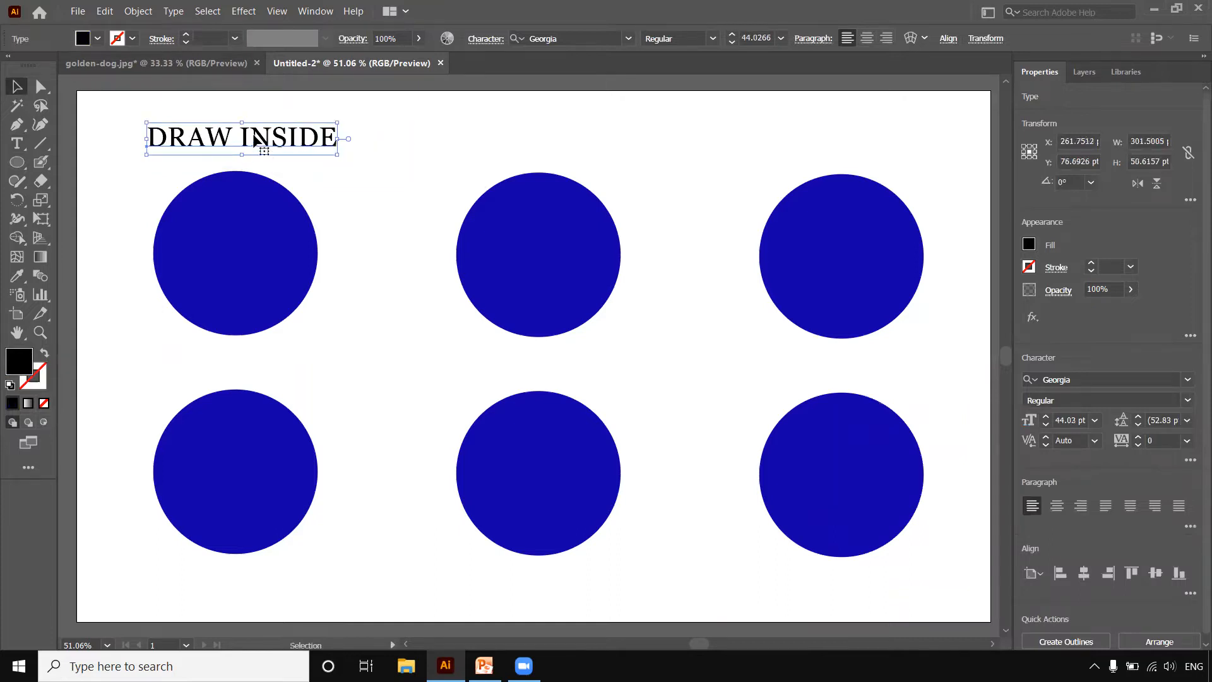
# Duplicate the heading above the second column of circles and replace the copy's text with "CLIPPING MASK"
pyautogui.moveTo(255, 137); pyautogui.dragTo(538, 141)
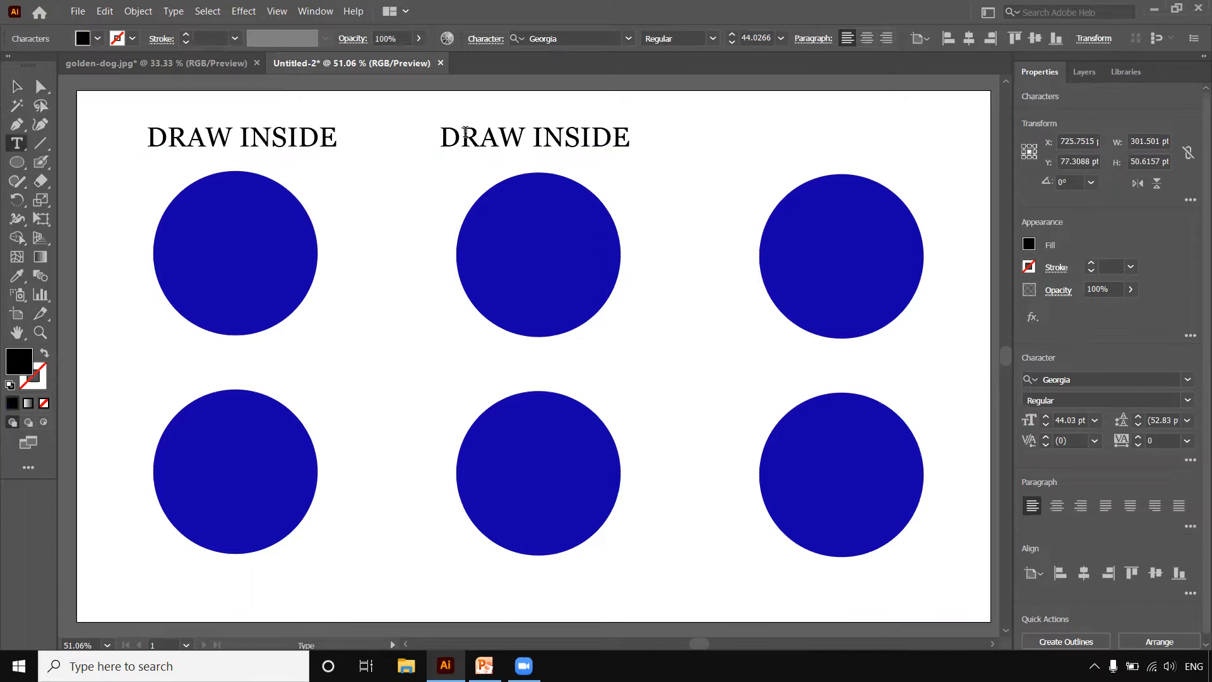
pyautogui.moveTo(440, 138); pyautogui.dragTo(658, 165)
pyautogui.write('C')
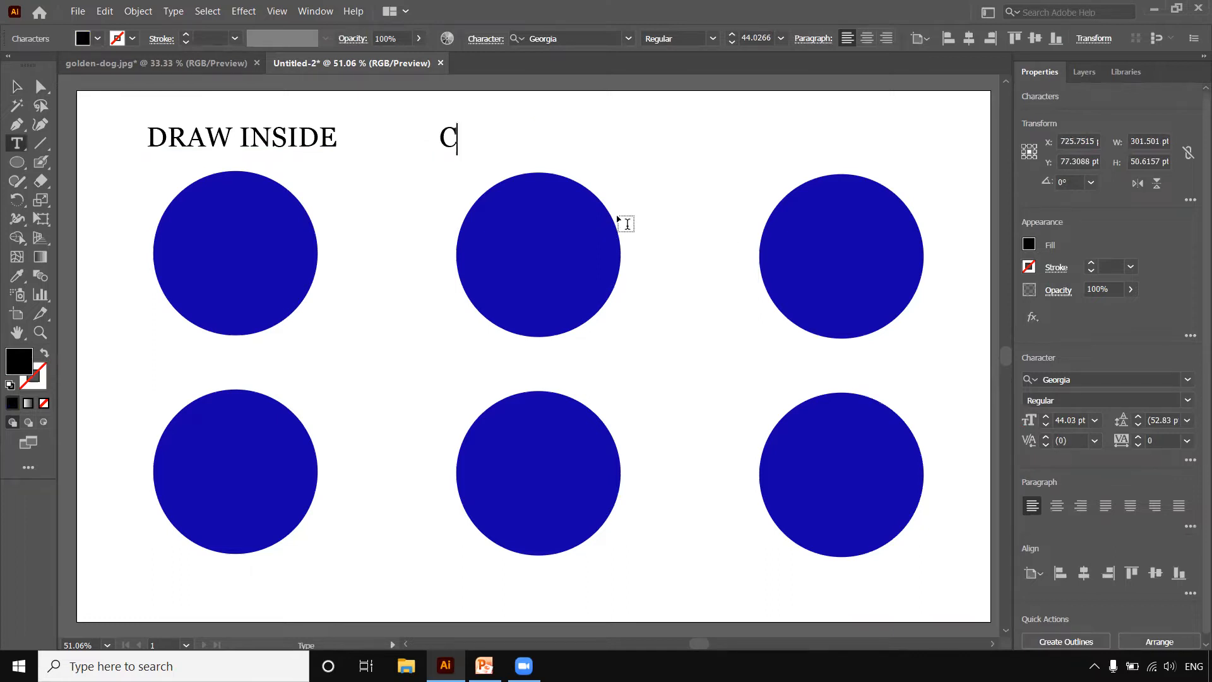
pyautogui.write('LIPPING ')
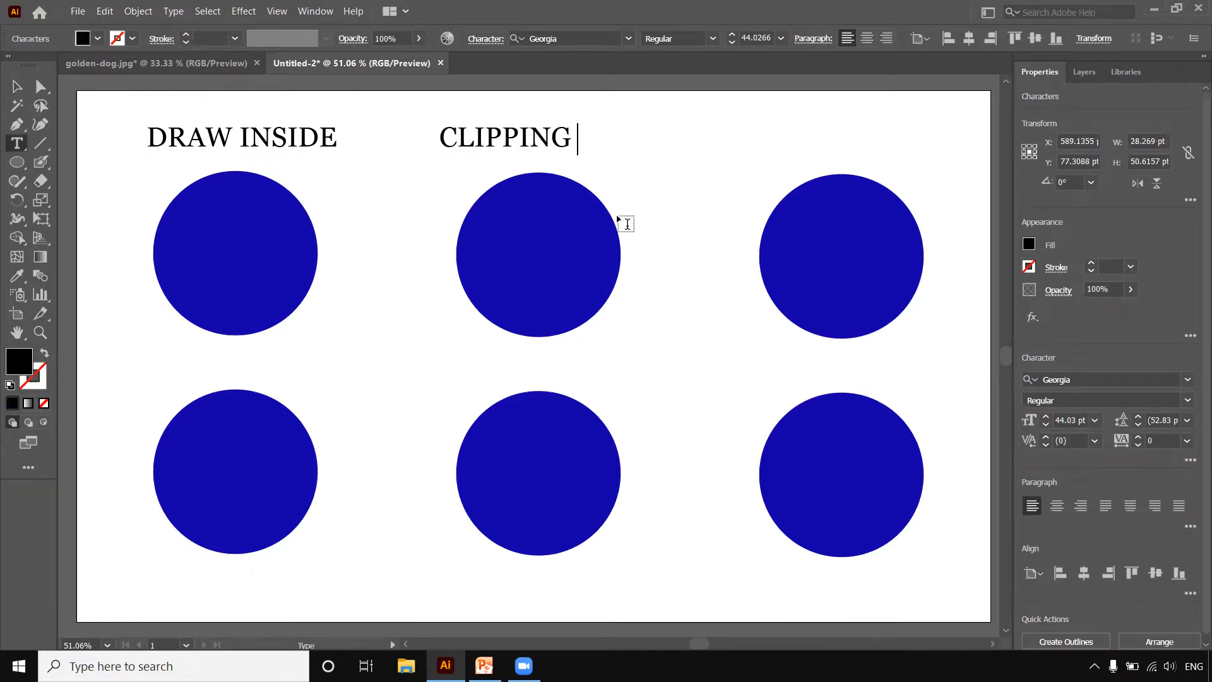
pyautogui.write('MASK')
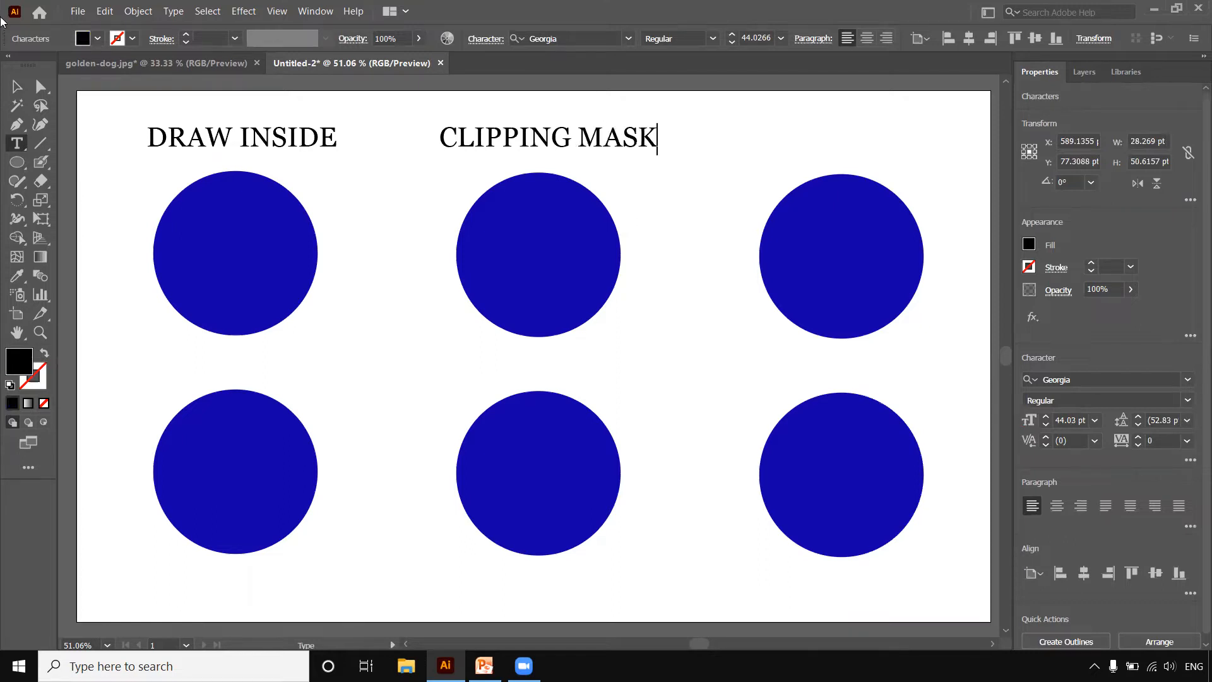
# Centre the CLIPPING MASK heading over its column and duplicate it above the third column, changing the copy to read "OPACITY MASK"
pyautogui.click(17, 86)
pyautogui.moveTo(499, 144); pyautogui.dragTo(723, 189)
pyautogui.doubleClick(857, 140)
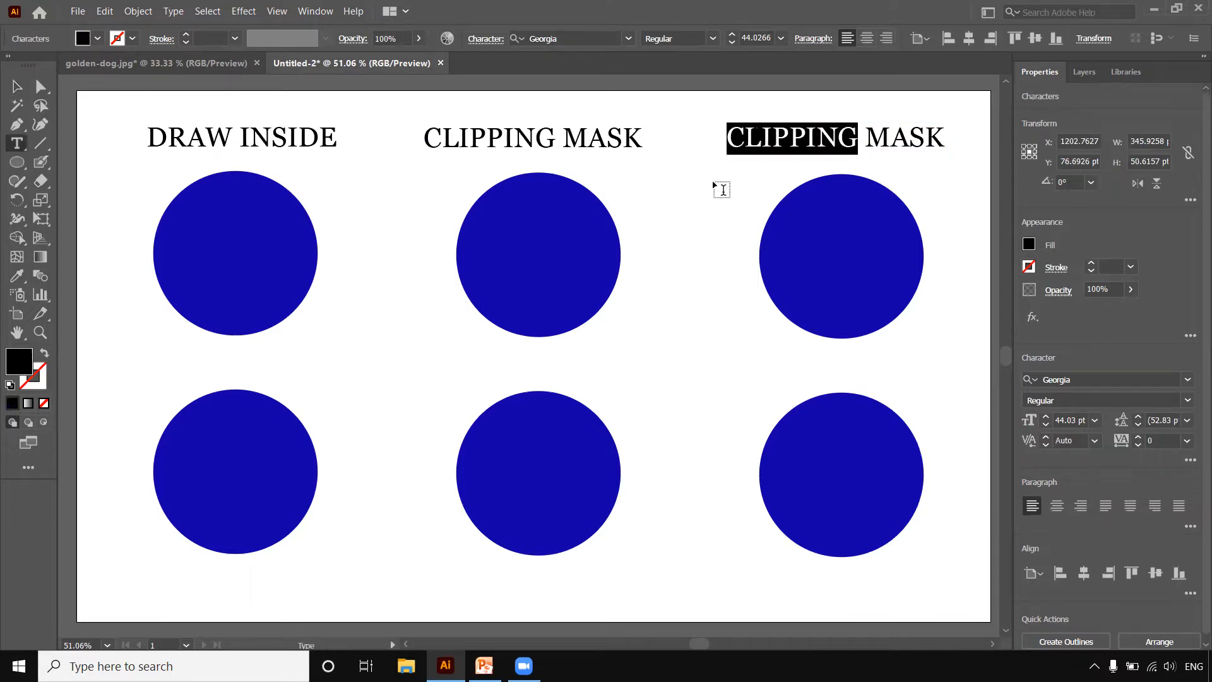
pyautogui.write('OPACITY M')
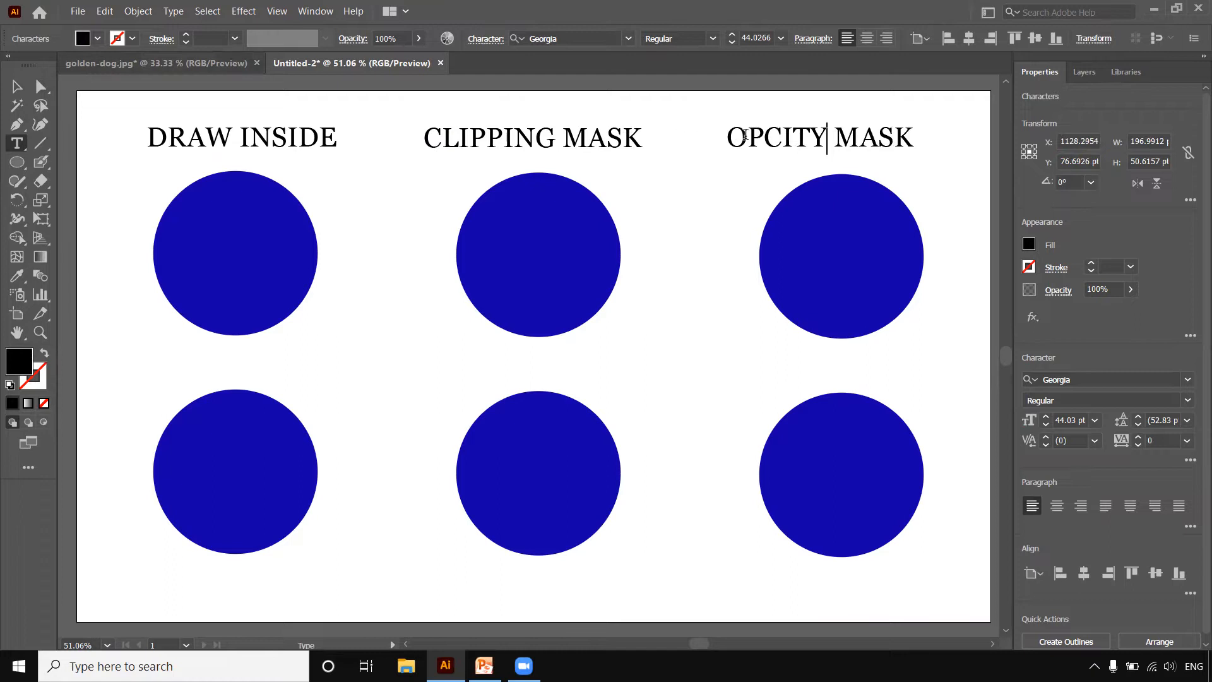
pyautogui.write('A')
pyautogui.press('Escape')
pyautogui.click(924, 179)
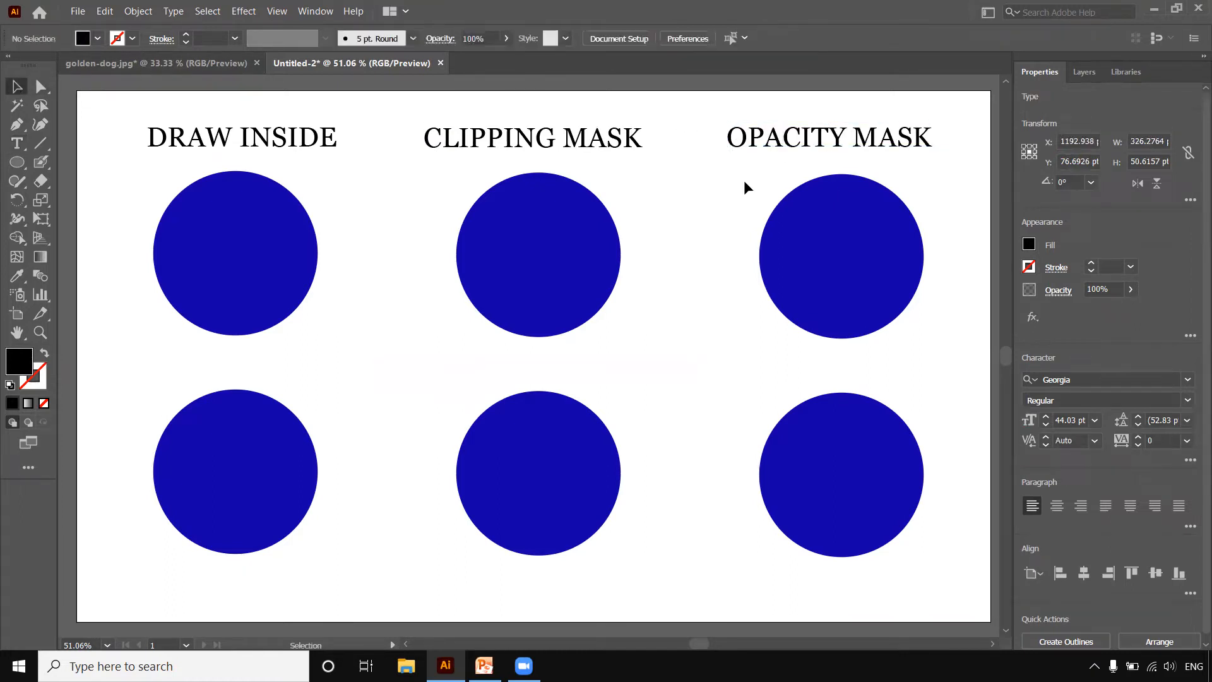
# Move the three headings together slightly upward, away from the top row of circles, and select the first circle
pyautogui.moveTo(117, 120); pyautogui.dragTo(872, 160)
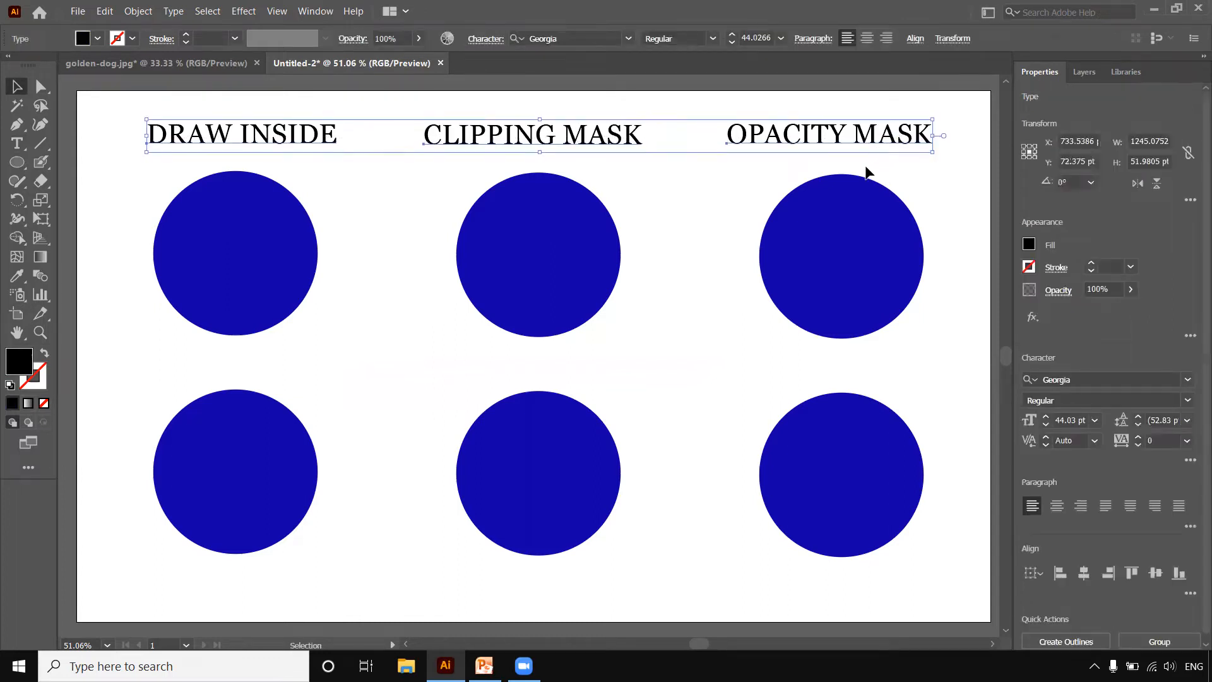
pyautogui.click(721, 208)
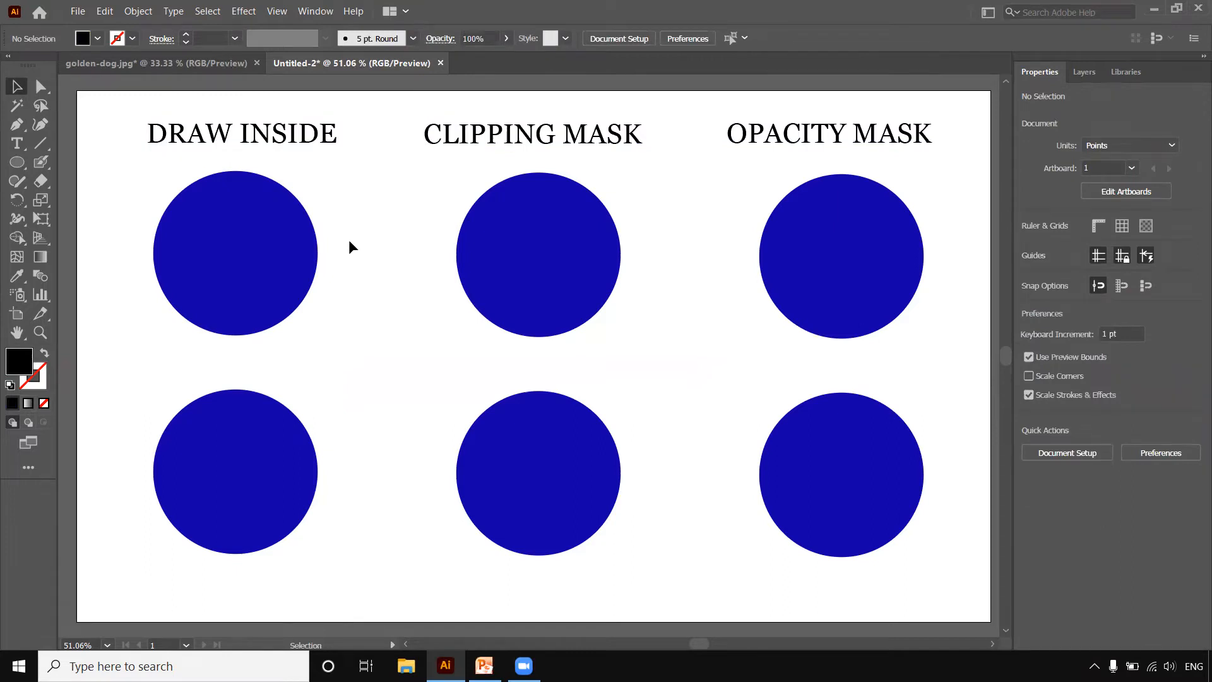
pyautogui.click(207, 237)
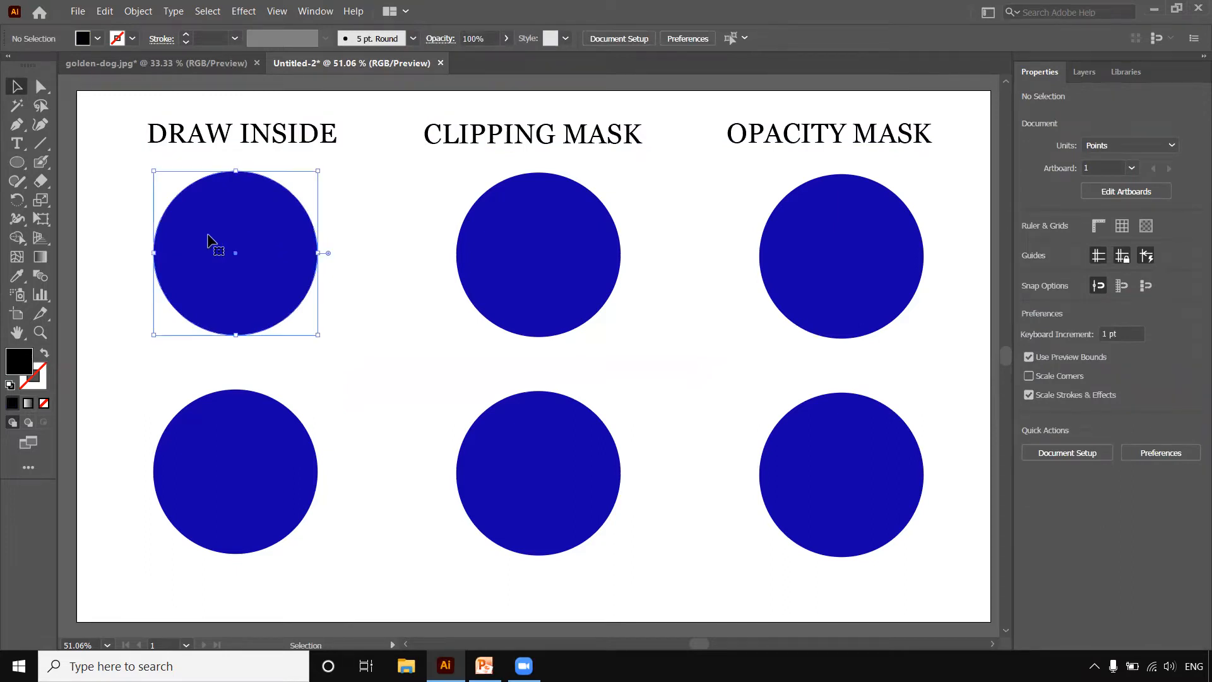
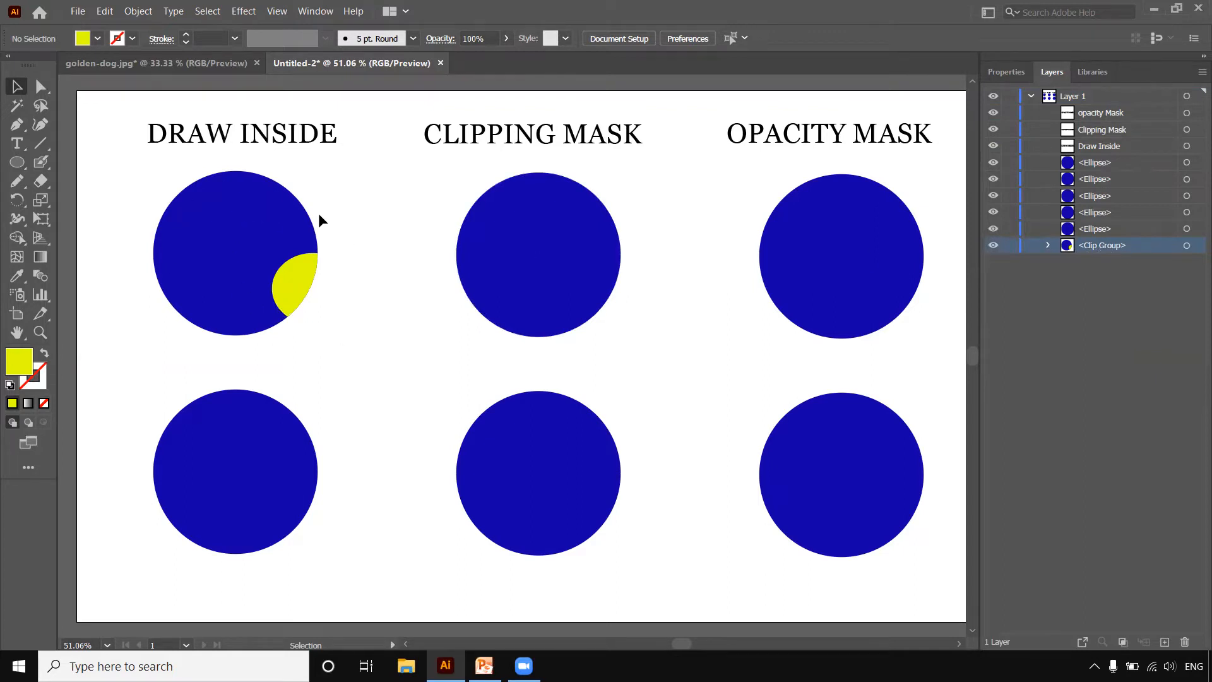
# Select the dark blue clipping ellipse inside the clip group and turn on Draw Inside mode for it
pyautogui.click(1047, 245)
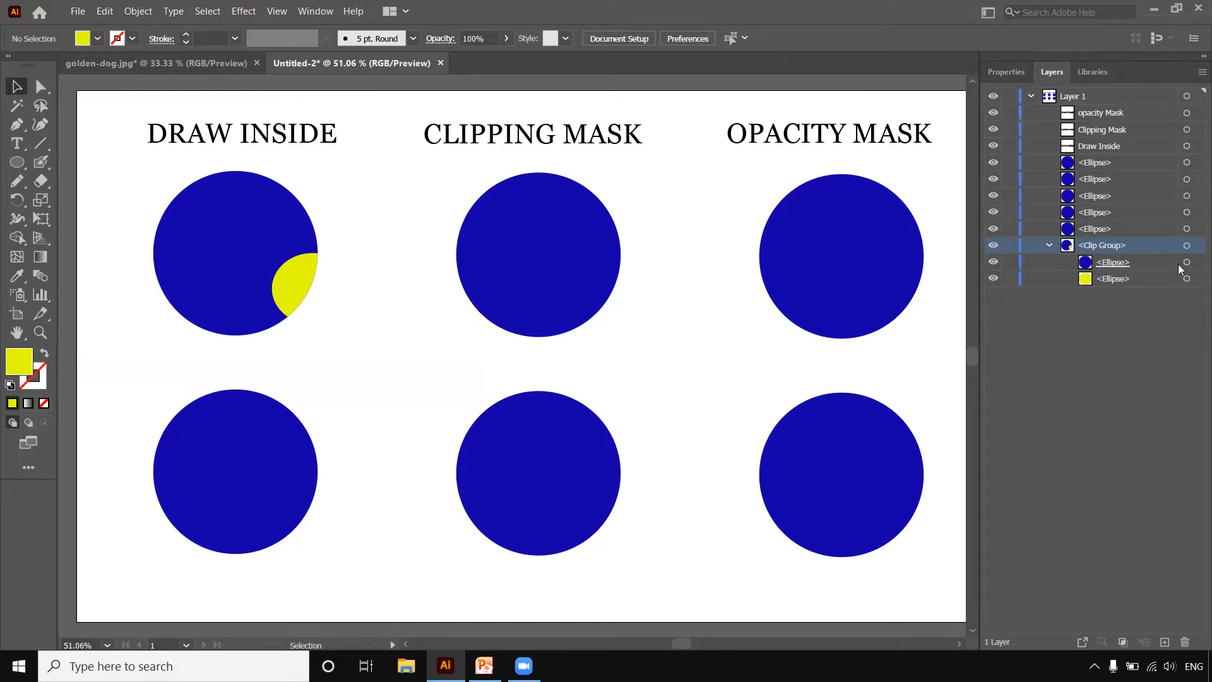
pyautogui.click(1146, 262)
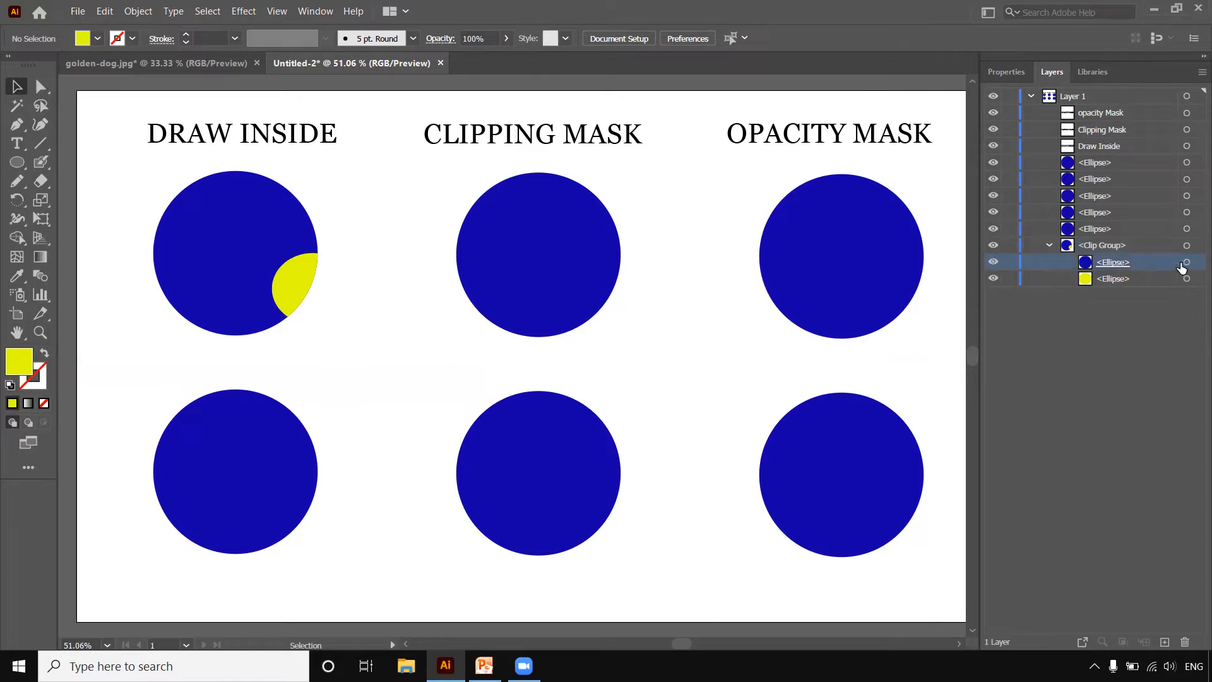
pyautogui.click(1186, 262)
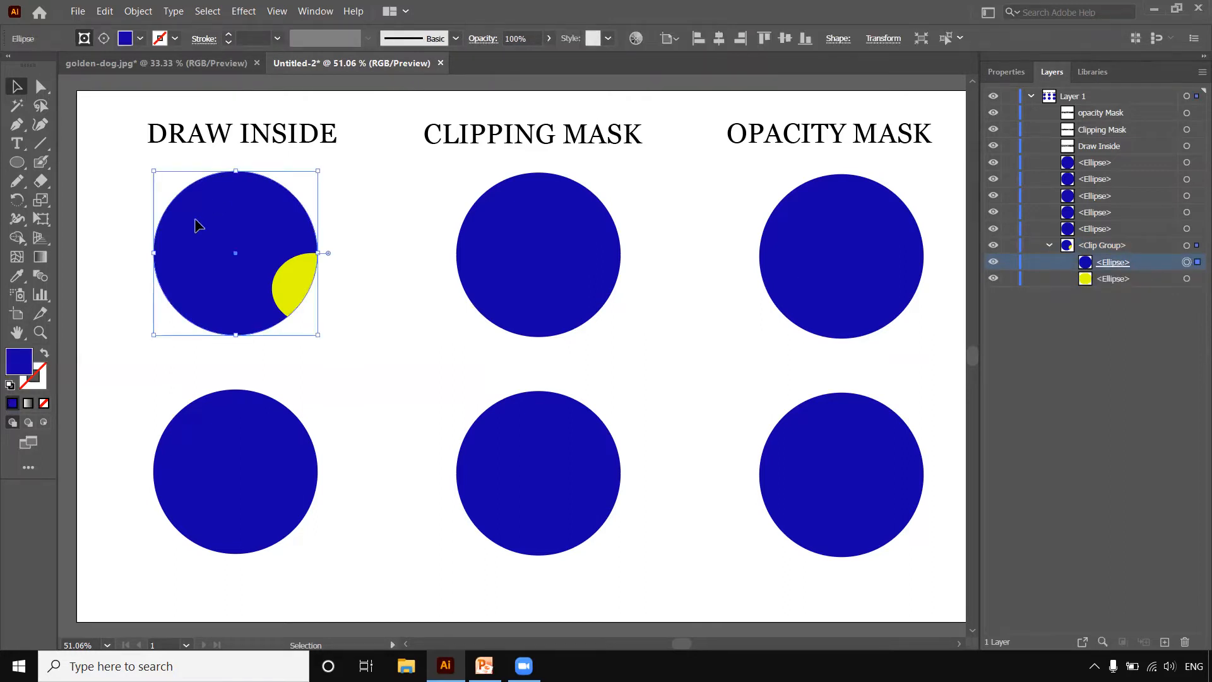
pyautogui.click(43, 422)
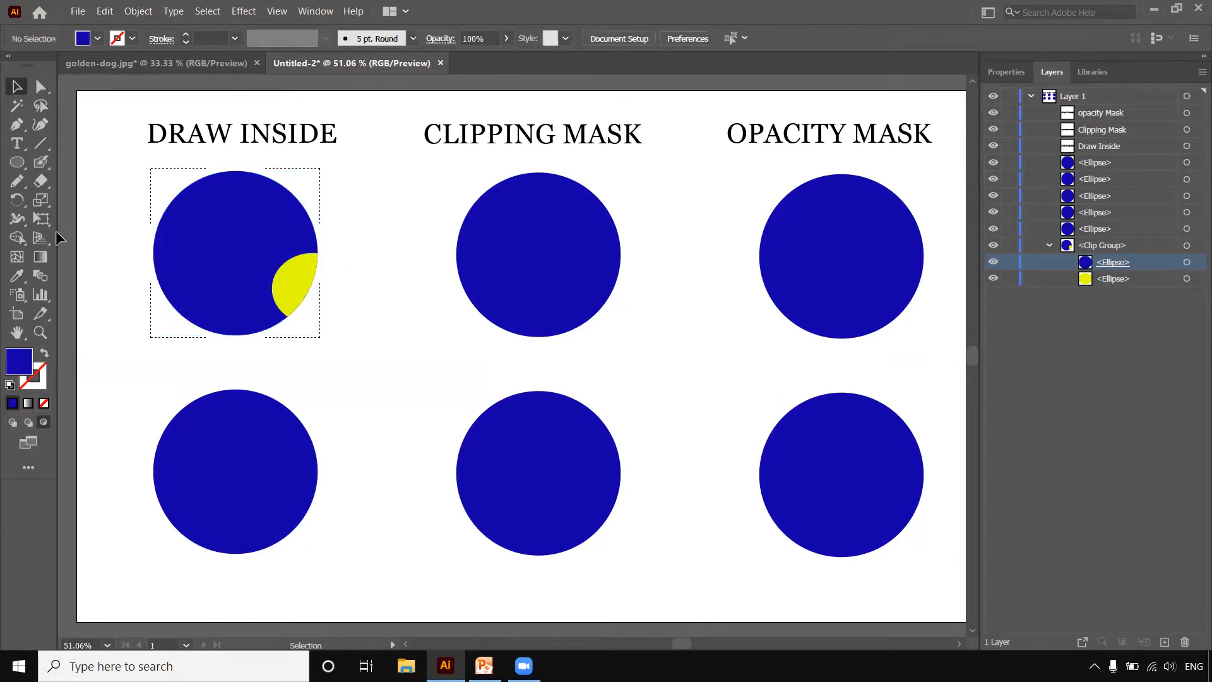
# Choose the Paintbrush tool, swap the fill and stroke, and set the stroke colour to magenta F90BE8
pyautogui.moveTo(43, 163); pyautogui.dragTo(86, 158)
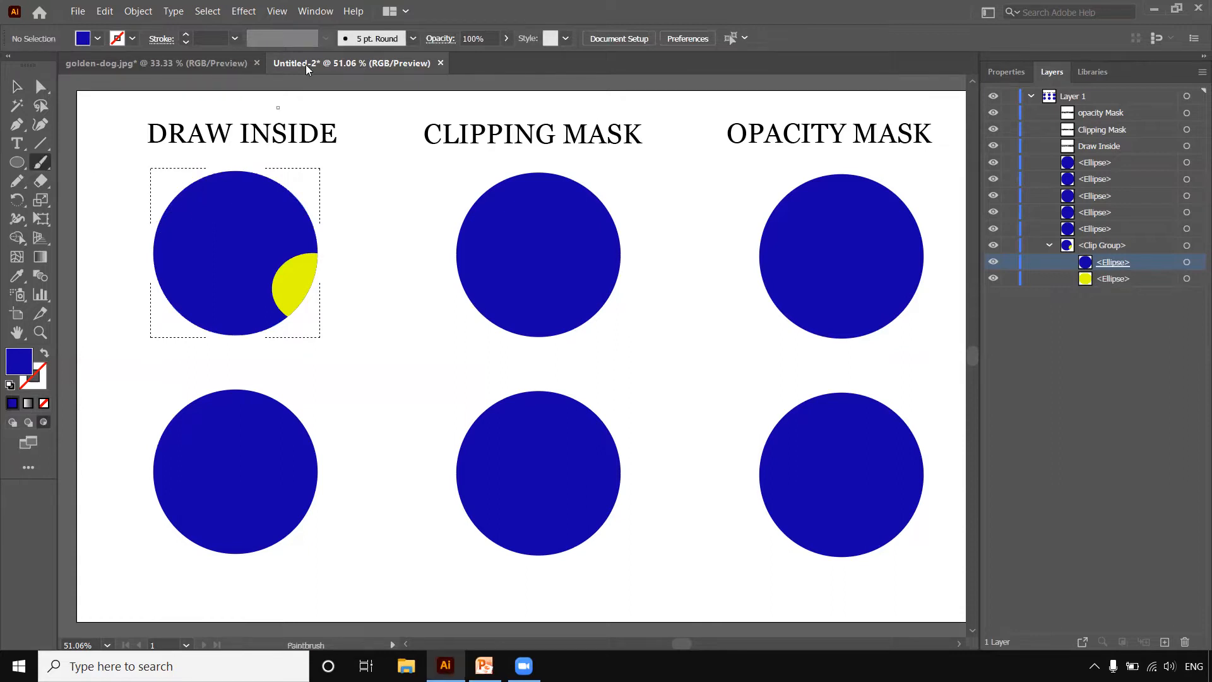
pyautogui.click(41, 380)
pyautogui.click(44, 353)
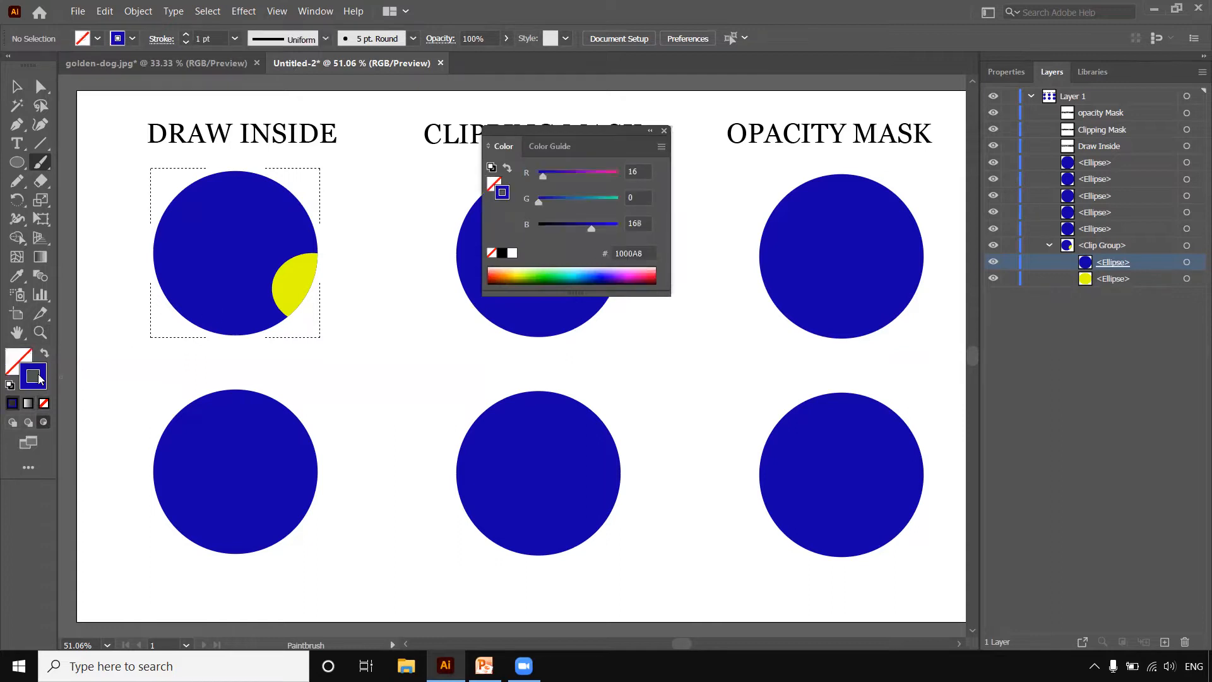
pyautogui.doubleClick(43, 378)
pyautogui.moveTo(755, 279); pyautogui.dragTo(755, 249)
pyautogui.click(706, 222)
pyautogui.click(862, 231)
# Set the stroke weight to 10 pt and paint a wavy magenta brush stroke diagonally across the first circle, closing the colour settings
pyautogui.click(1004, 72)
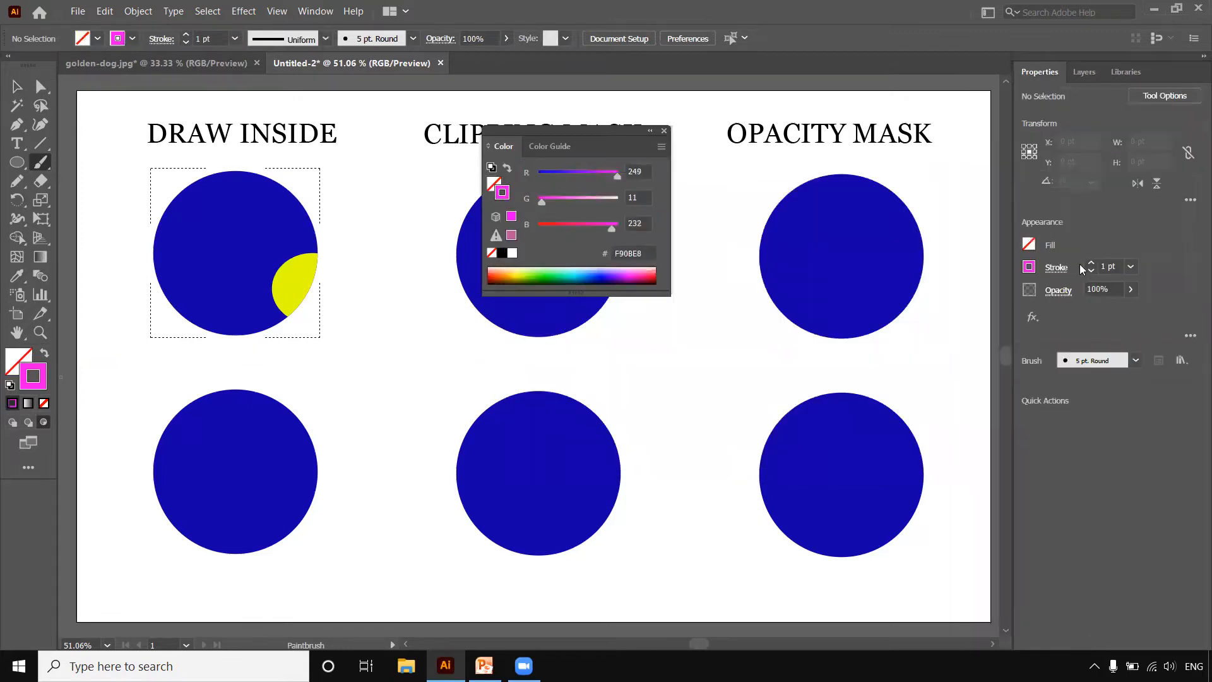
pyautogui.click(1090, 265)
pyautogui.moveTo(135, 280)
pyautogui.mouseDown()
pyautogui.moveTo(188, 247)
pyautogui.moveTo(218, 256)
pyautogui.moveTo(240, 214)
pyautogui.moveTo(285, 218)
pyautogui.moveTo(295, 190)
pyautogui.moveTo(342, 174)
pyautogui.mouseUp()
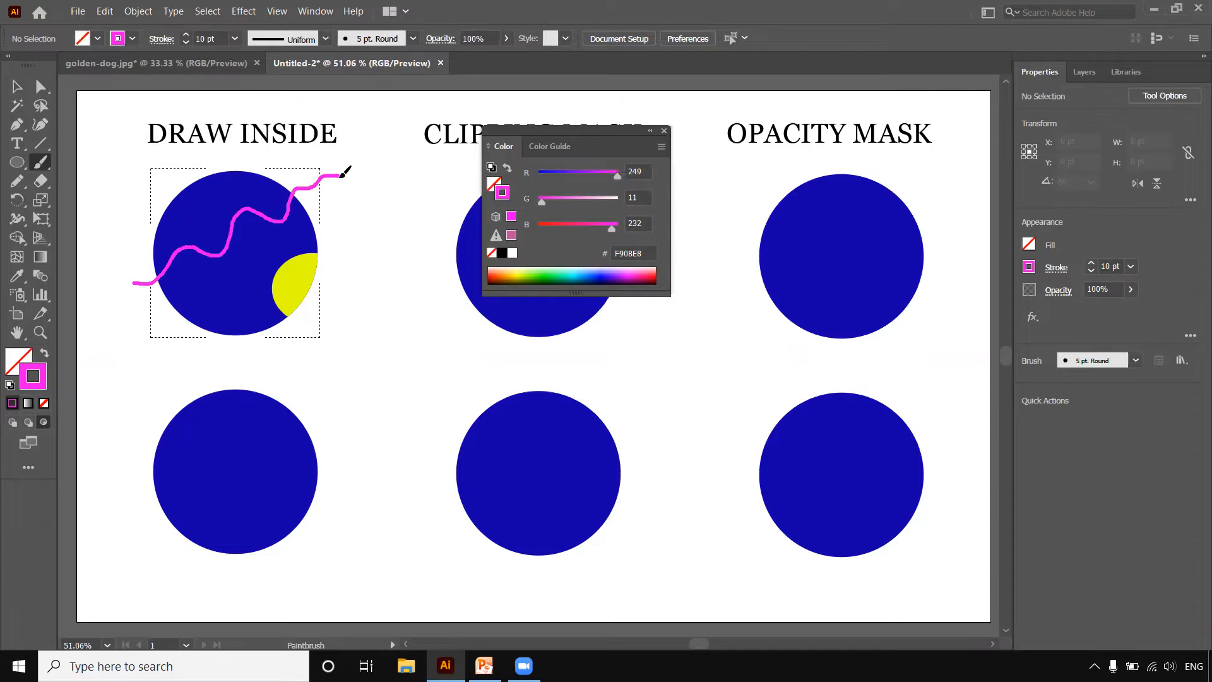
pyautogui.moveTo(346, 170); pyautogui.dragTo(347, 175)
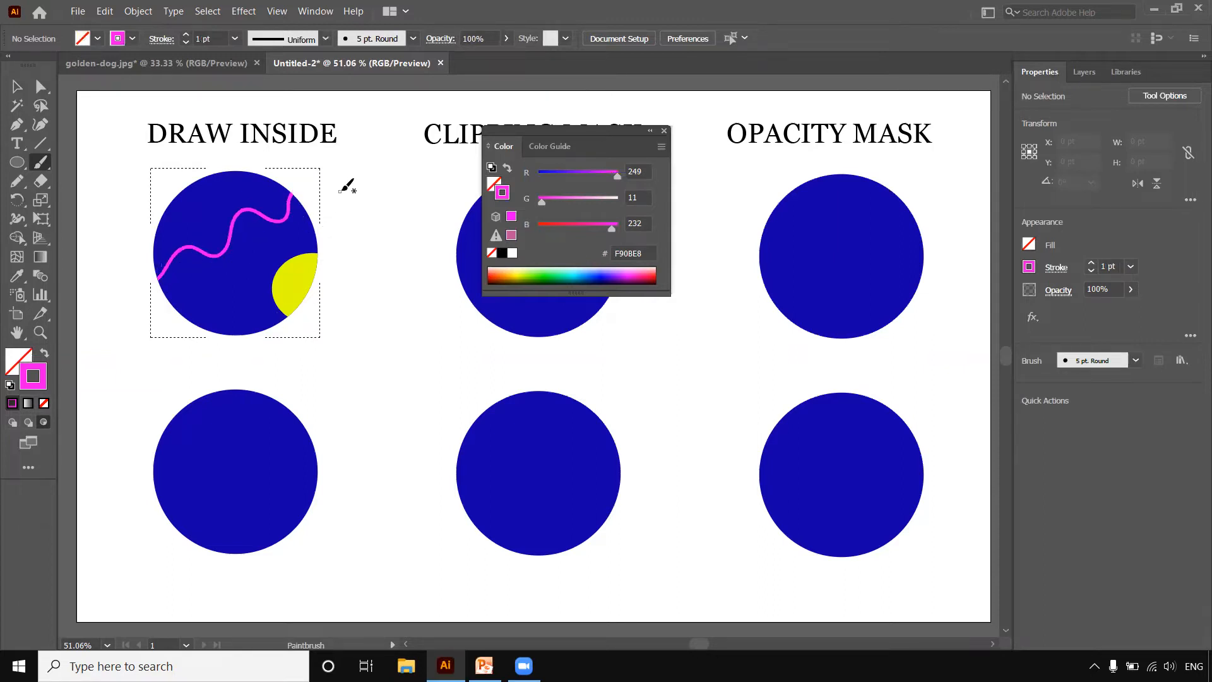
pyautogui.click(664, 132)
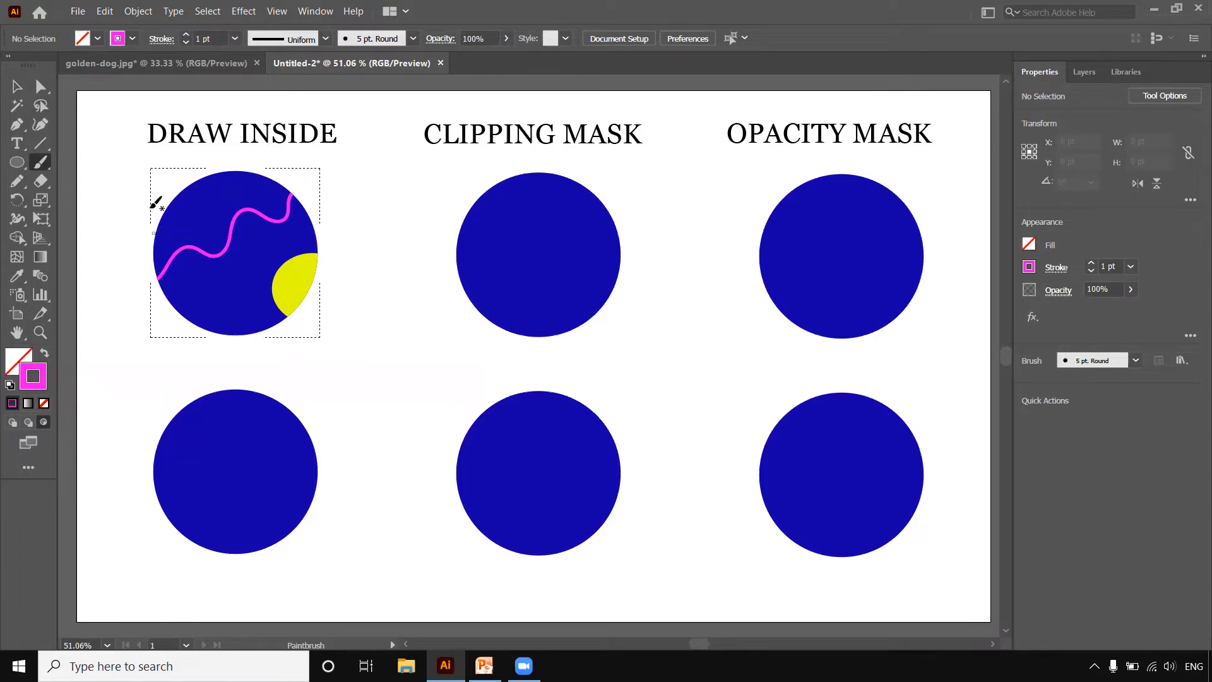
# Paint two more wavy magenta strokes down the first circle and draw a four-sided magenta-filled pen shape across its upper edge
pyautogui.moveTo(101, 200)
pyautogui.mouseDown()
pyautogui.moveTo(171, 236)
pyautogui.moveTo(191, 272)
pyautogui.moveTo(189, 302)
pyautogui.moveTo(231, 351)
pyautogui.mouseUp()
pyautogui.moveTo(177, 179)
pyautogui.mouseDown()
pyautogui.moveTo(200, 224)
pyautogui.moveTo(193, 253)
pyautogui.moveTo(233, 334)
pyautogui.mouseUp()
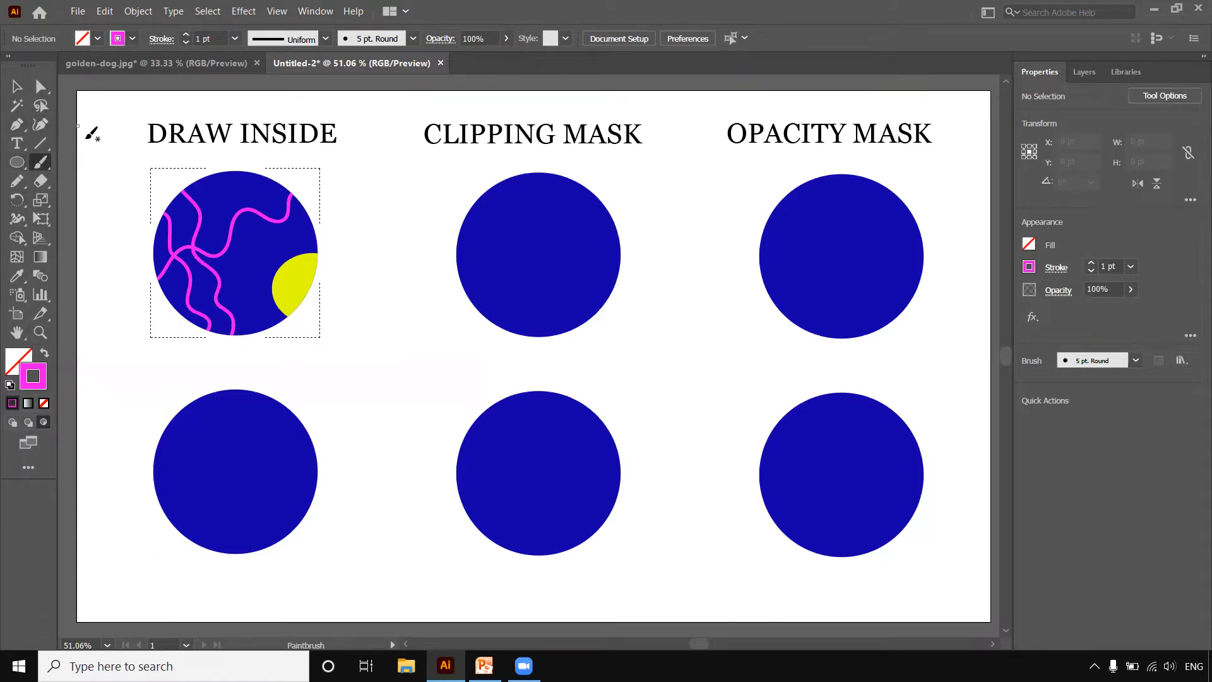
pyautogui.click(16, 125)
pyautogui.moveTo(212, 191); pyautogui.dragTo(261, 161)
pyautogui.press('v')
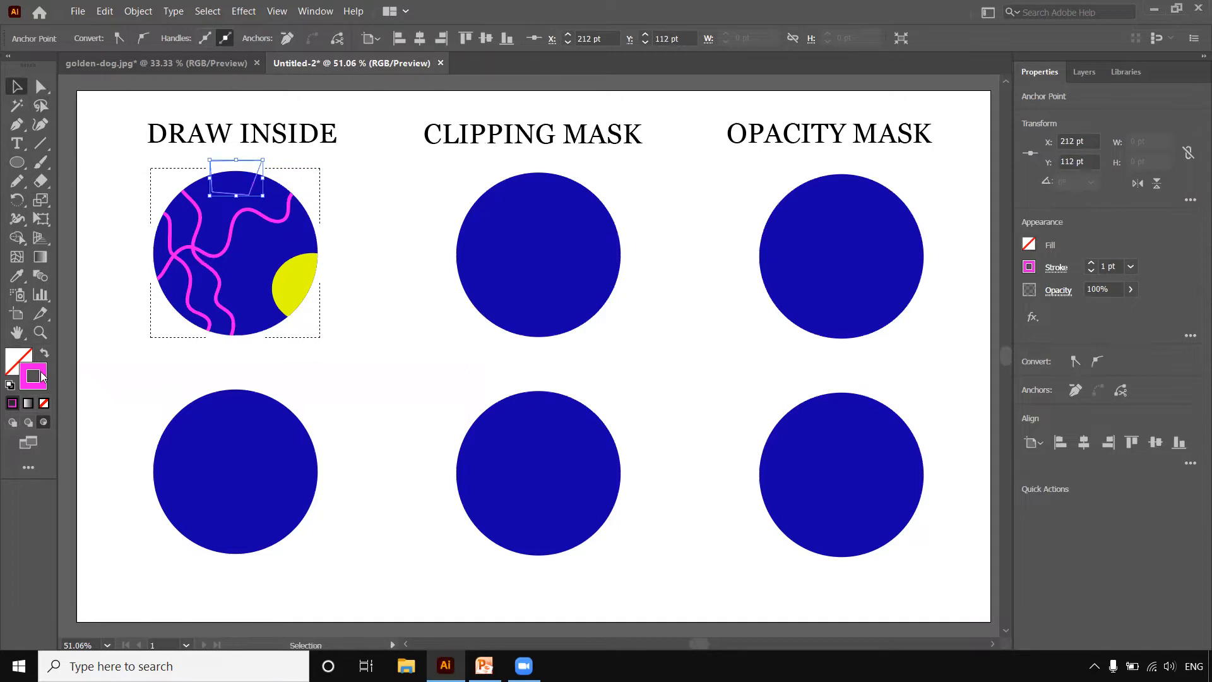
pyautogui.click(43, 354)
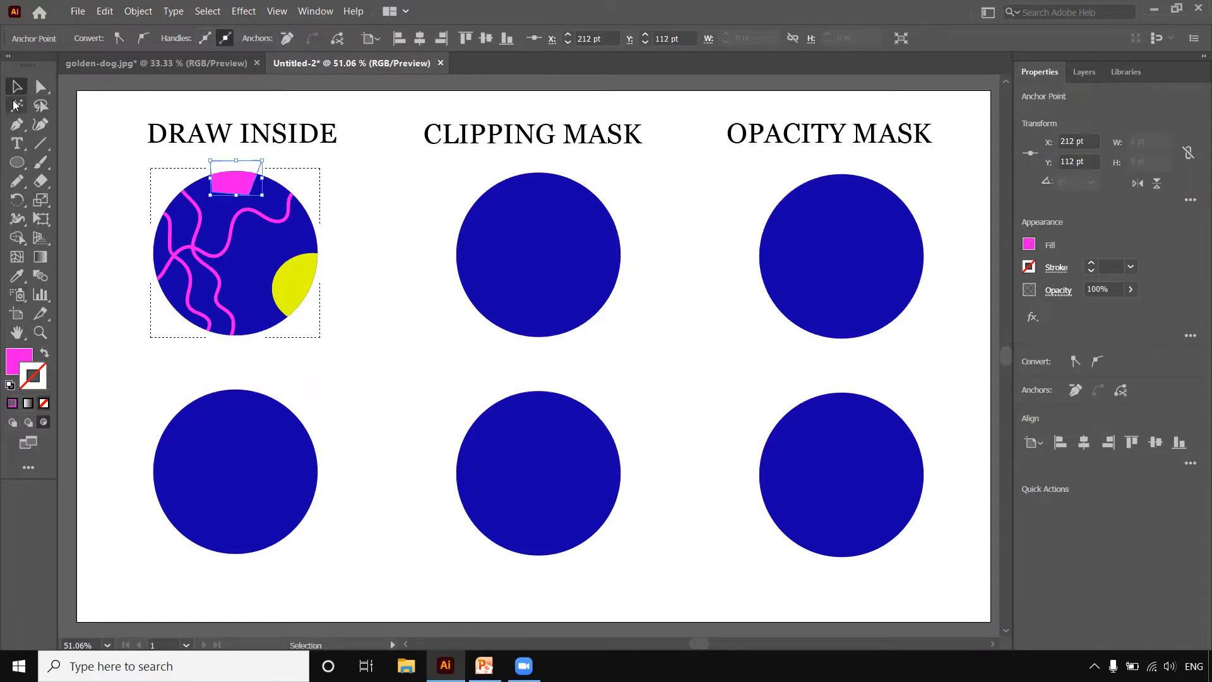
# Isolate the clip group in the first circle, recolour the four-sided shape green 0DF70D, leave isolation and close the colour settings
pyautogui.click(382, 228)
pyautogui.moveTo(231, 188); pyautogui.dragTo(228, 189)
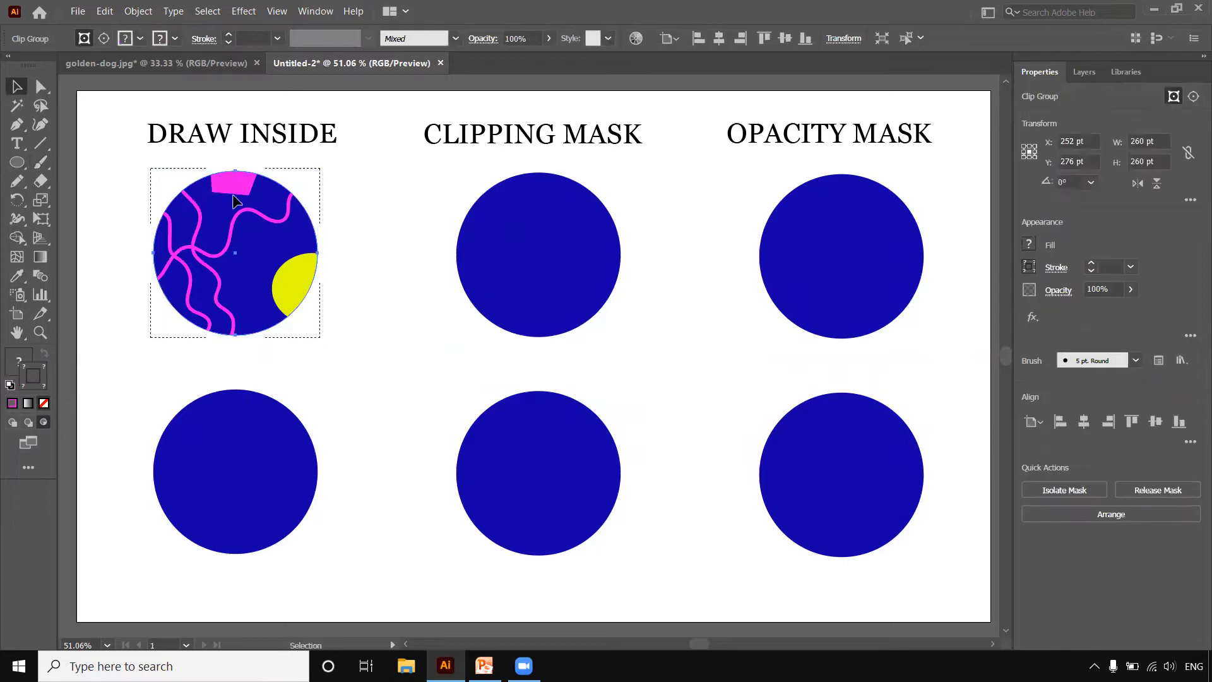
pyautogui.doubleClick(229, 189)
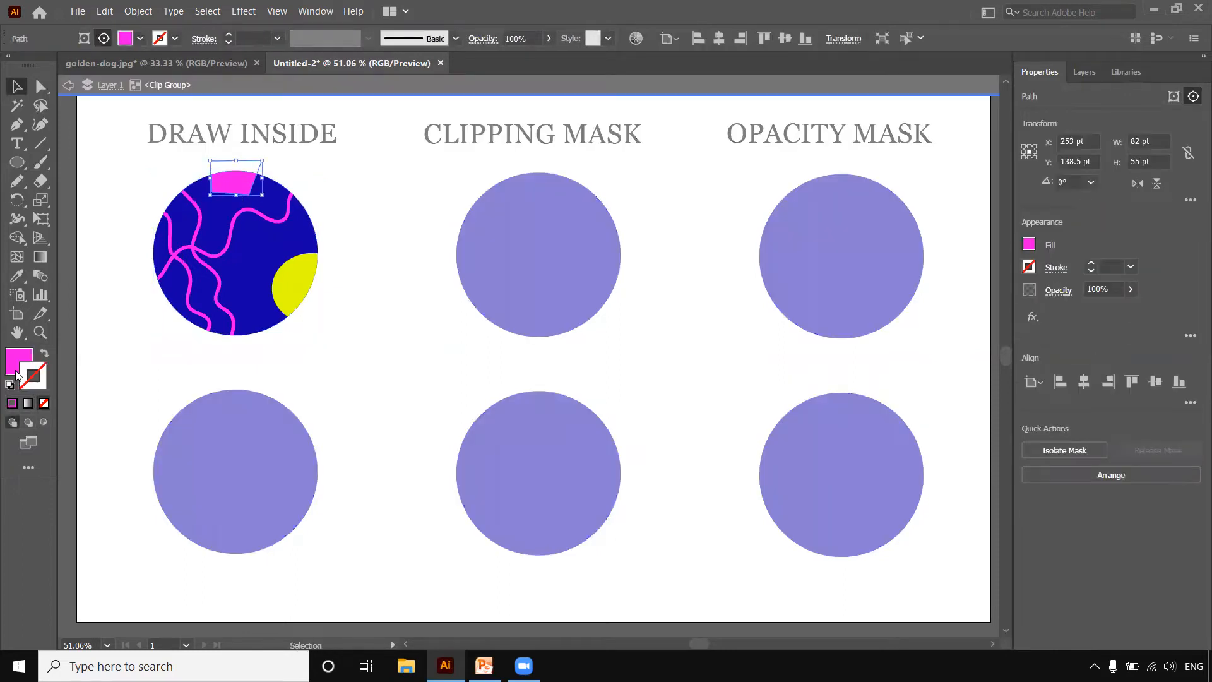
pyautogui.press('F6')
pyautogui.doubleClick(19, 361)
pyautogui.moveTo(737, 279); pyautogui.dragTo(741, 352)
pyautogui.click(886, 225)
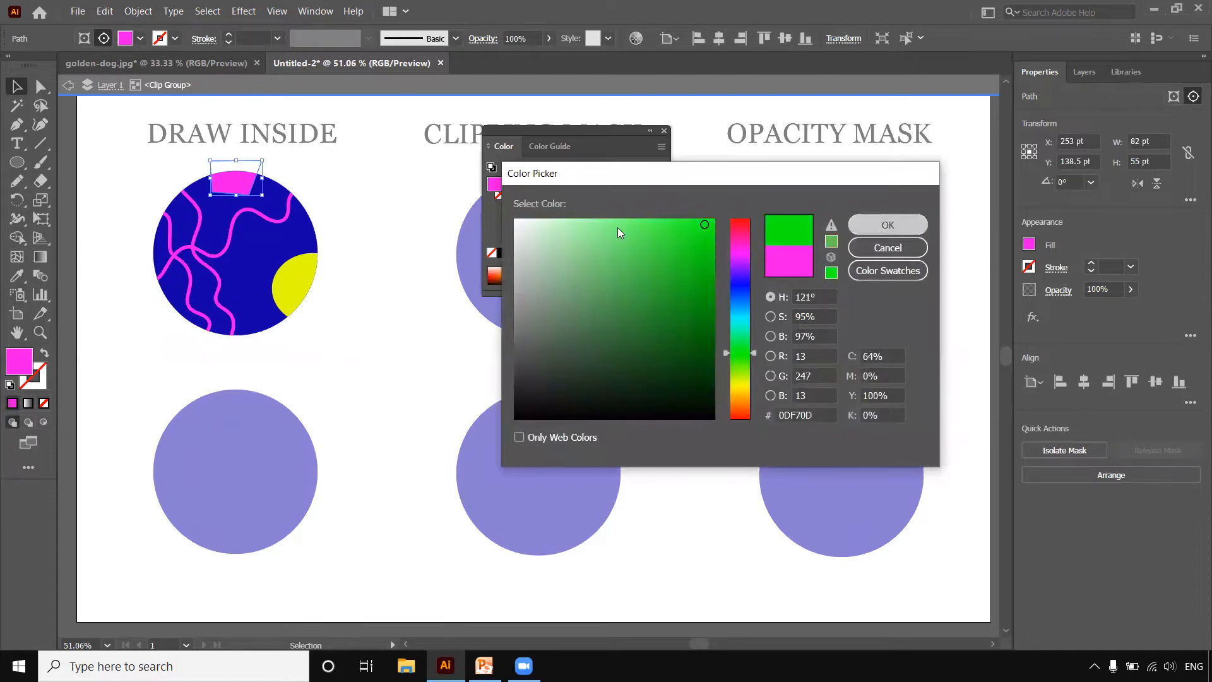
pyautogui.click(362, 225)
pyautogui.doubleClick(363, 220)
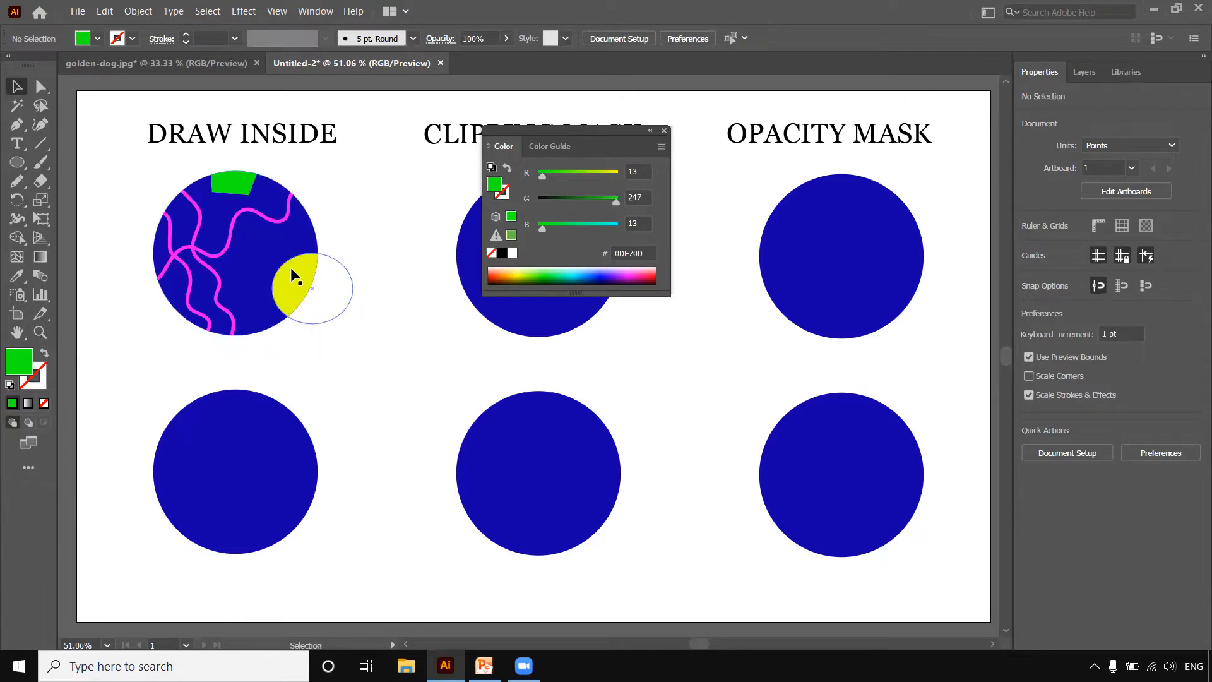
pyautogui.click(665, 130)
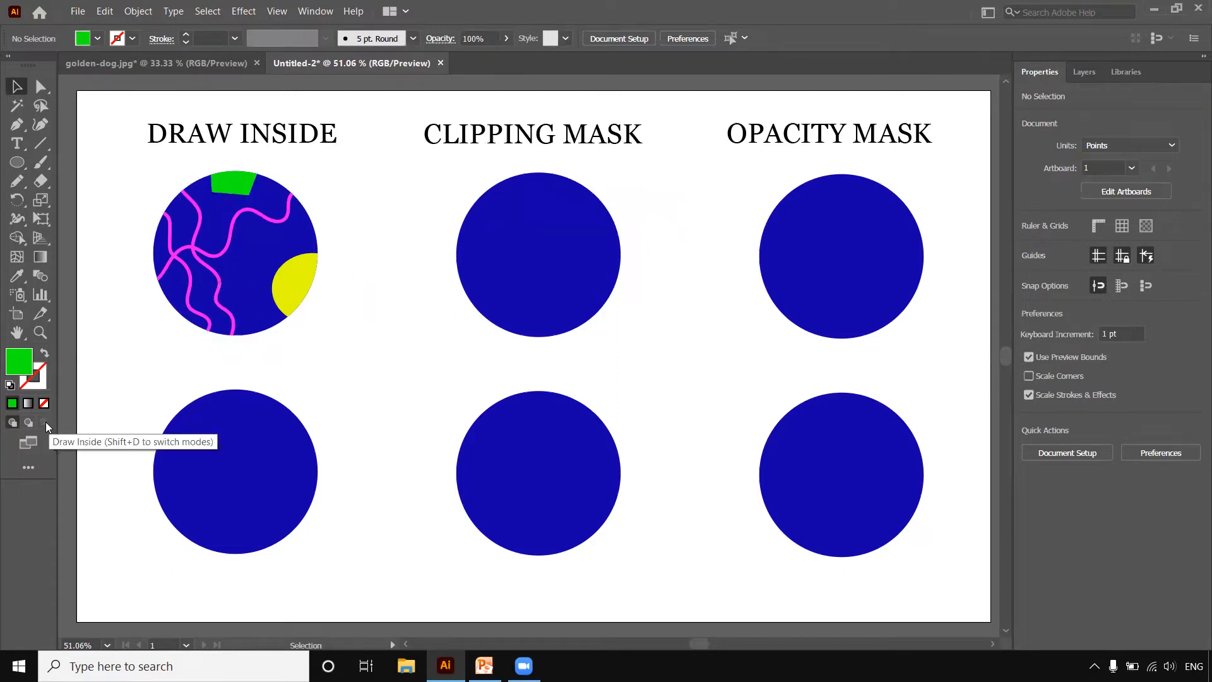
# Isolate the four-sided green path inside the clip group and narrow it to about 60 pt wide
pyautogui.doubleClick(231, 185)
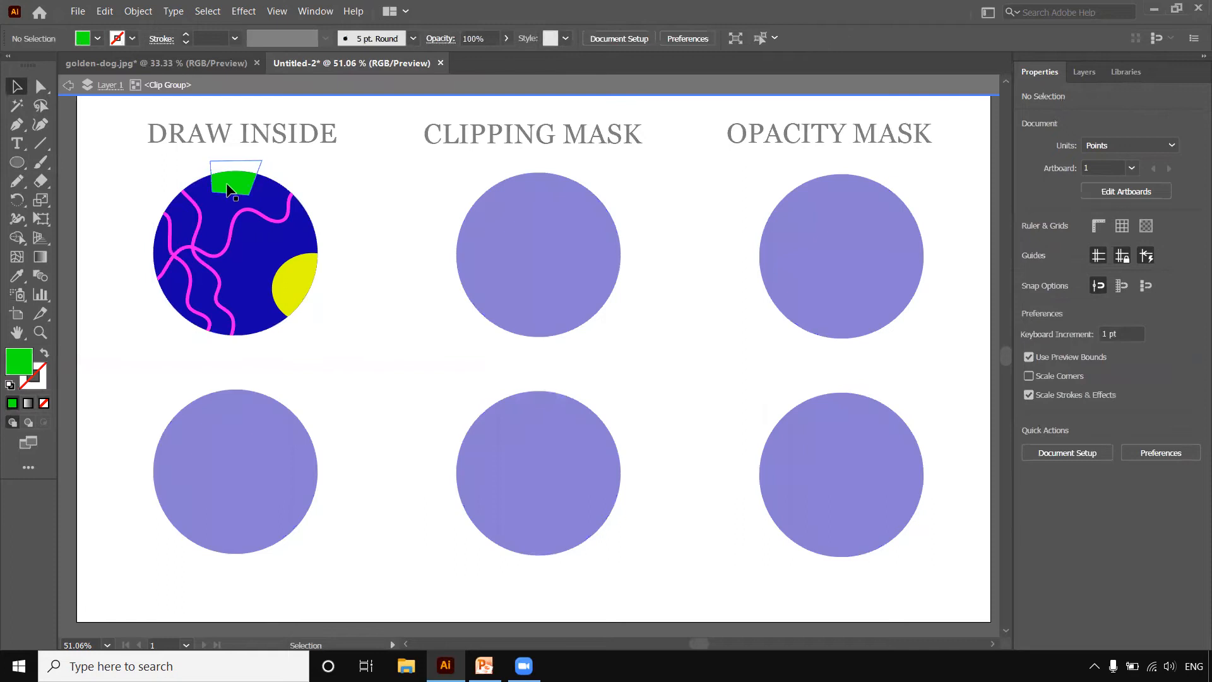
pyautogui.doubleClick(230, 186)
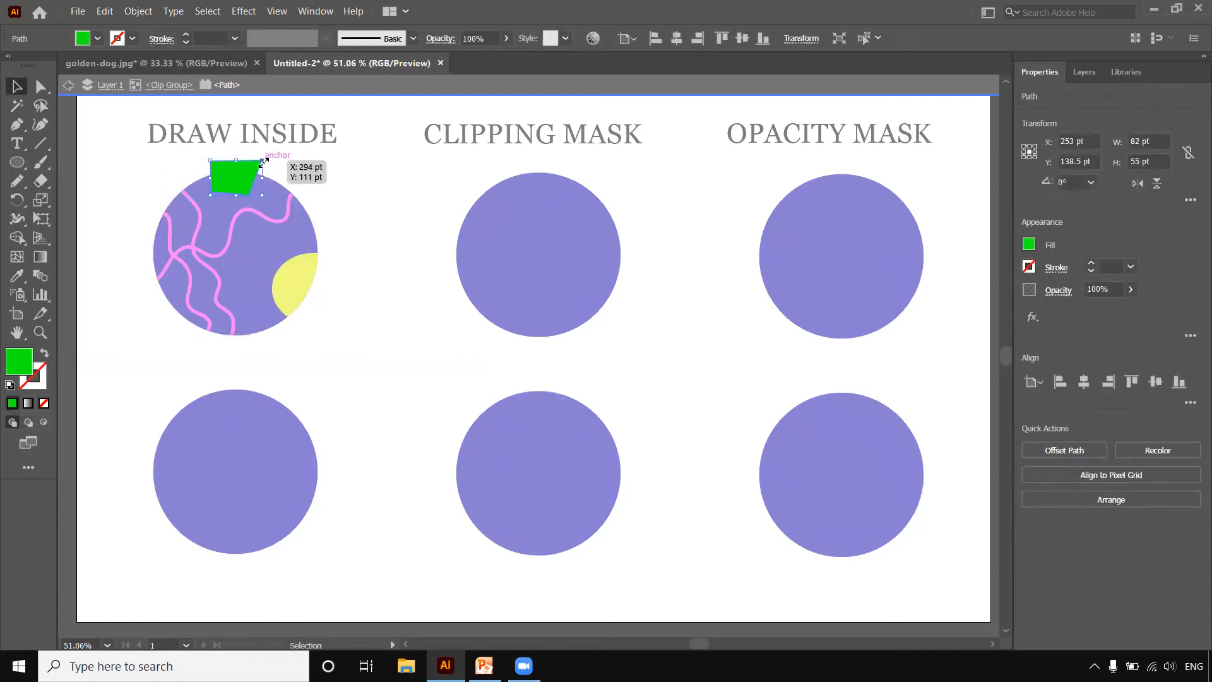
pyautogui.moveTo(263, 166); pyautogui.dragTo(249, 177)
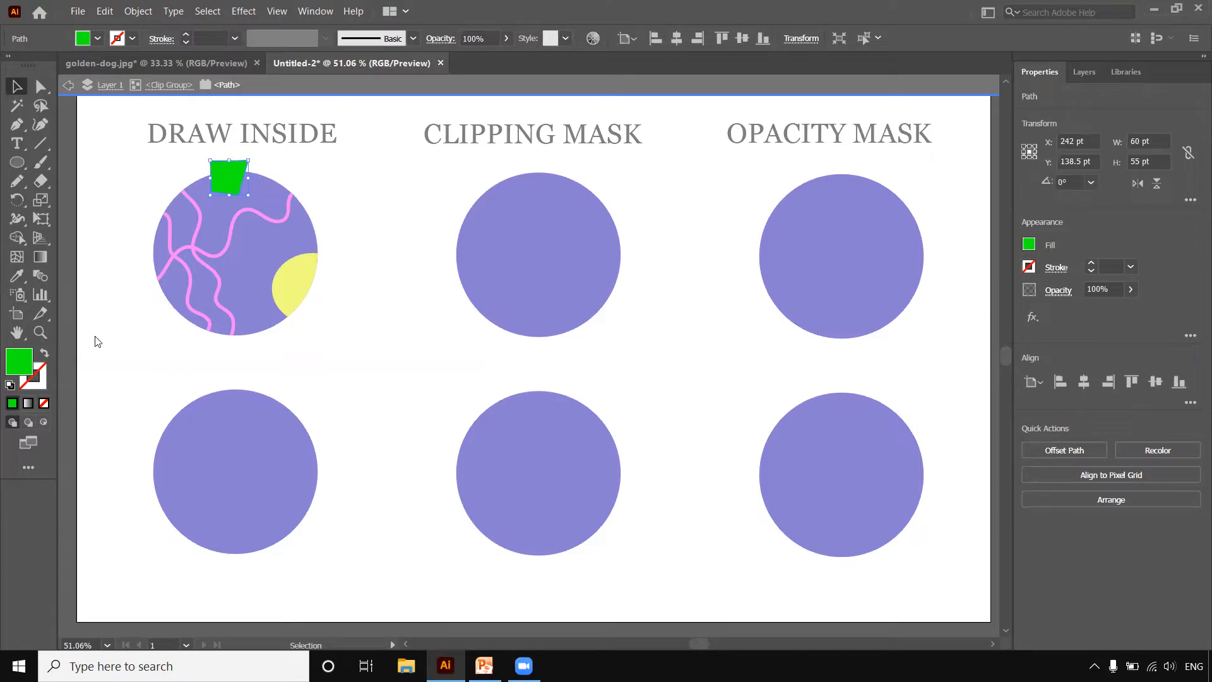
# Change the isolated four-sided path's fill to cyan and leave isolation
pyautogui.doubleClick(19, 361)
pyautogui.click(742, 321)
pyautogui.click(887, 225)
pyautogui.doubleClick(342, 201)
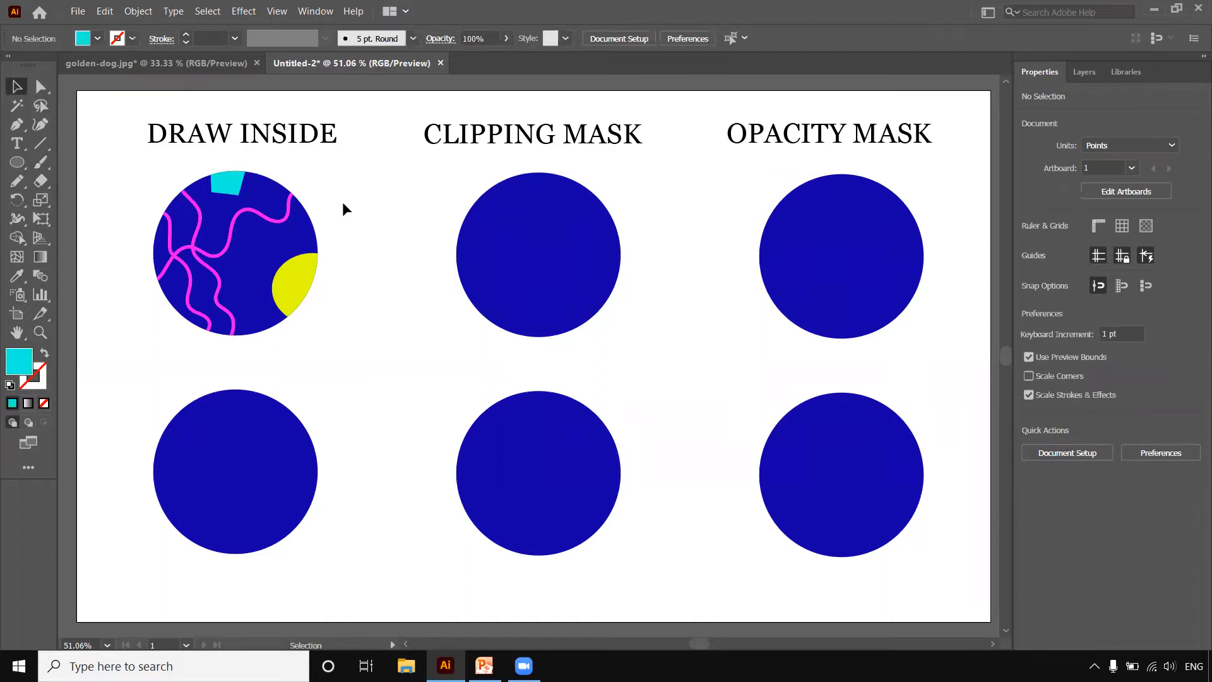
# Isolate the first circle's clip group, set the four-sided shape's fill to green 11F22C and leave isolation
pyautogui.doubleClick(217, 192)
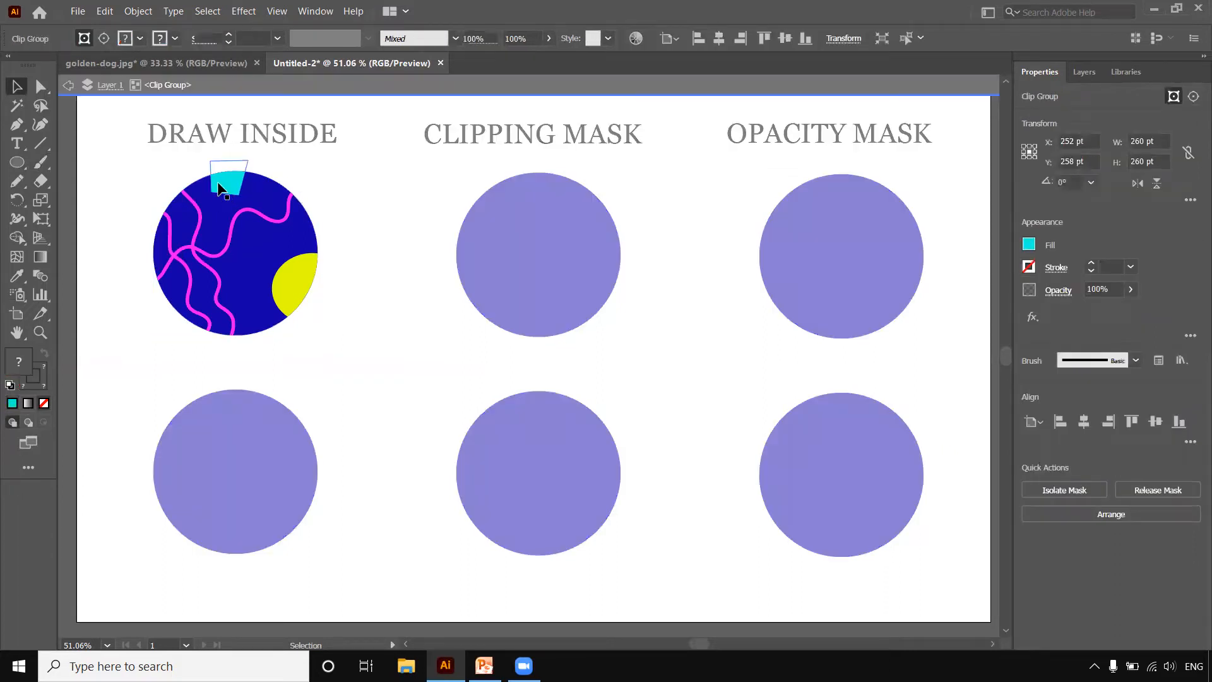
pyautogui.click(141, 289)
pyautogui.click(223, 193)
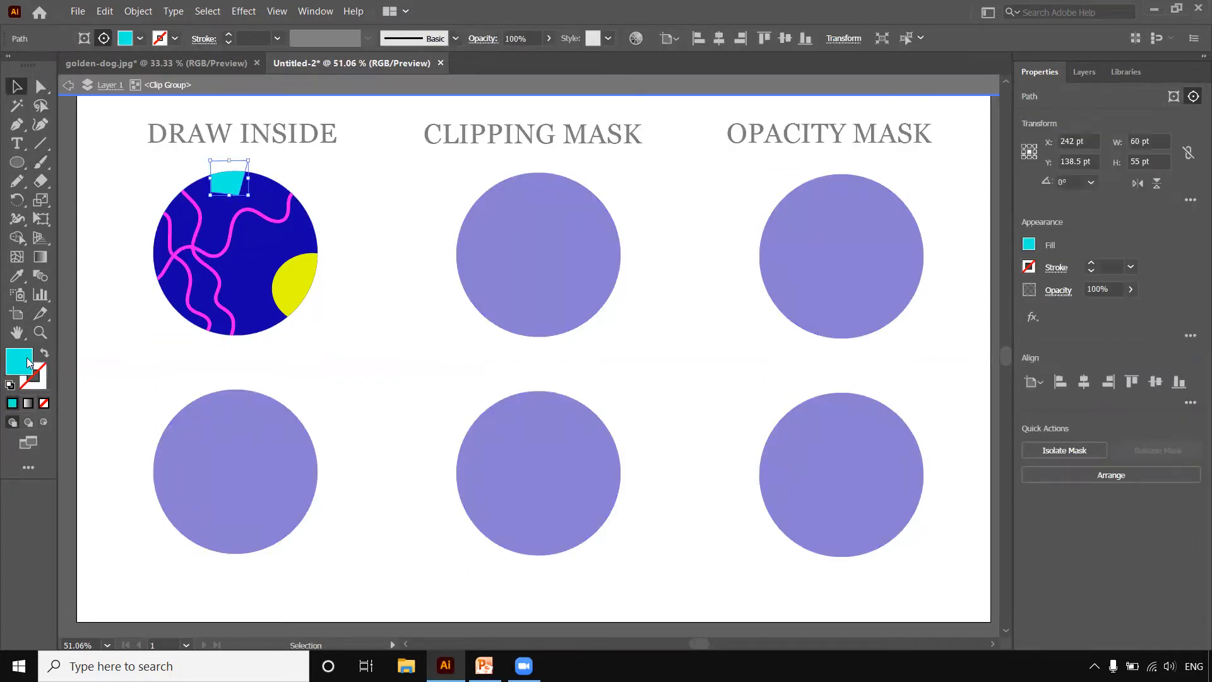
pyautogui.moveTo(746, 335); pyautogui.dragTo(746, 348)
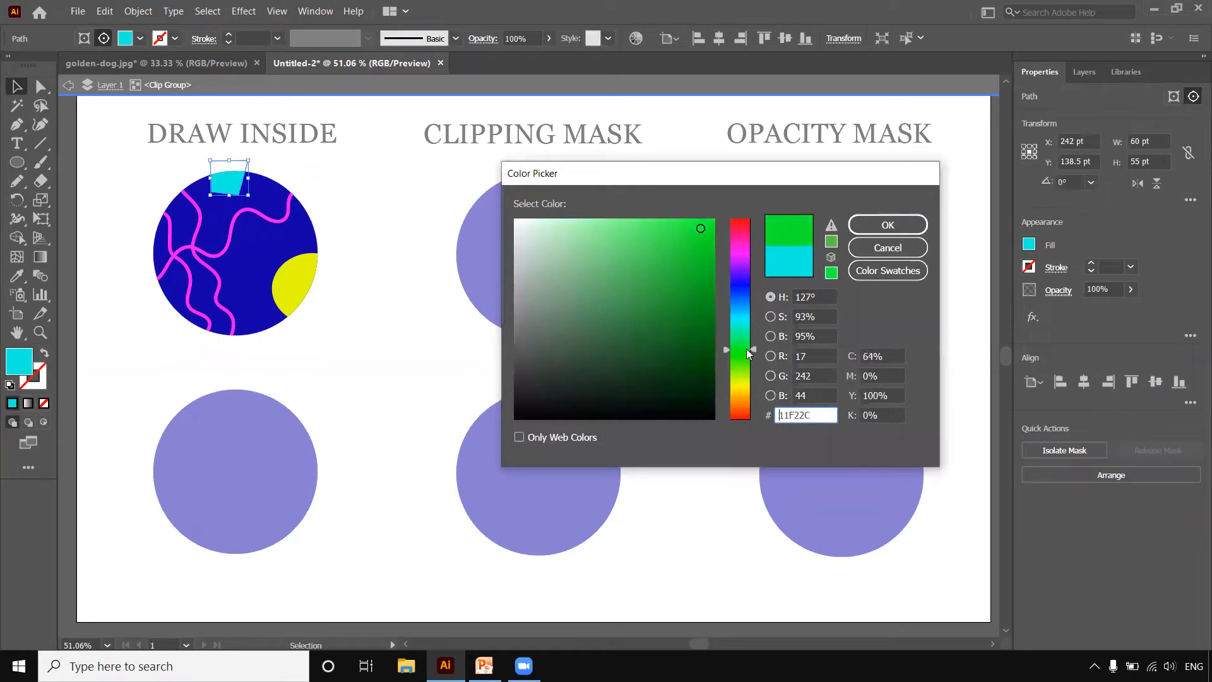
pyautogui.click(887, 224)
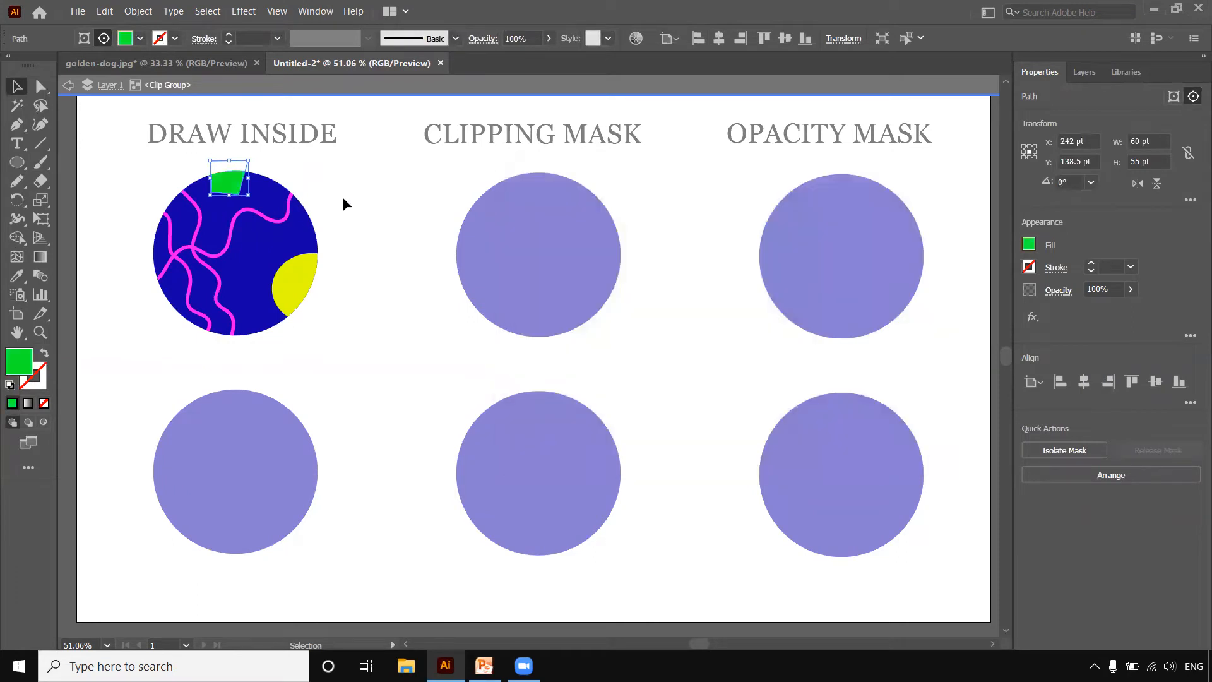
pyautogui.click(342, 196)
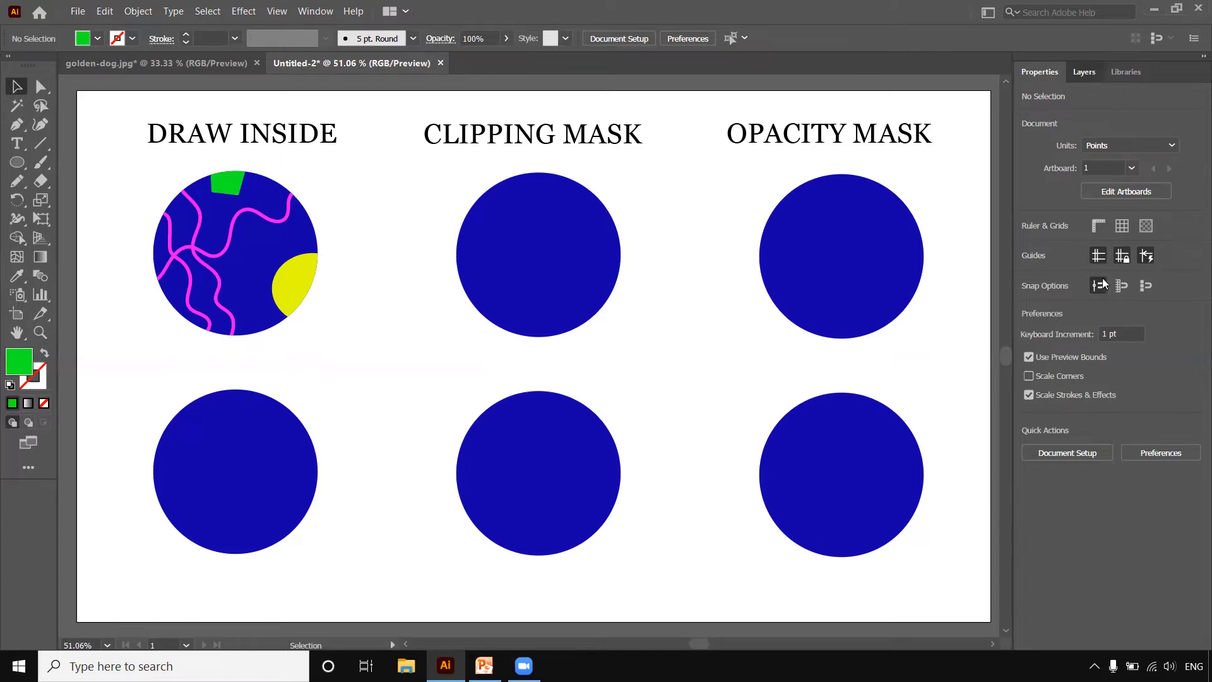
# Expand the clip group in the layer structure and select the yellow ellipse inside it
pyautogui.press('F7')
pyautogui.click(1048, 244)
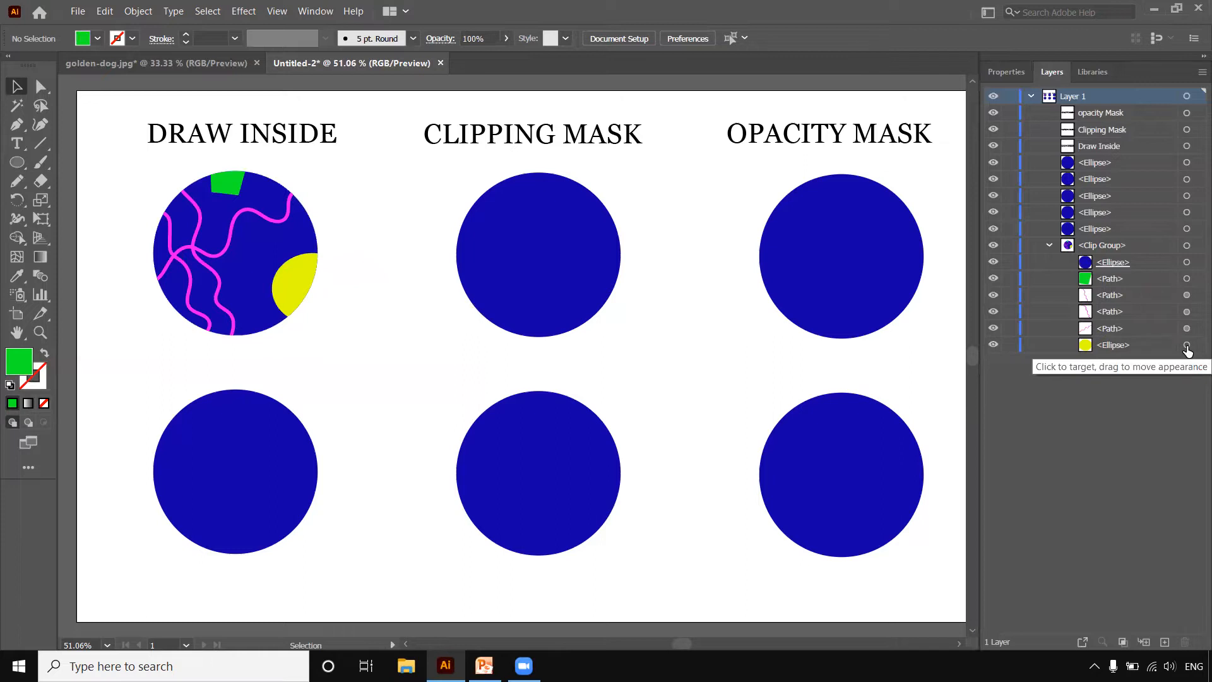
pyautogui.click(1148, 347)
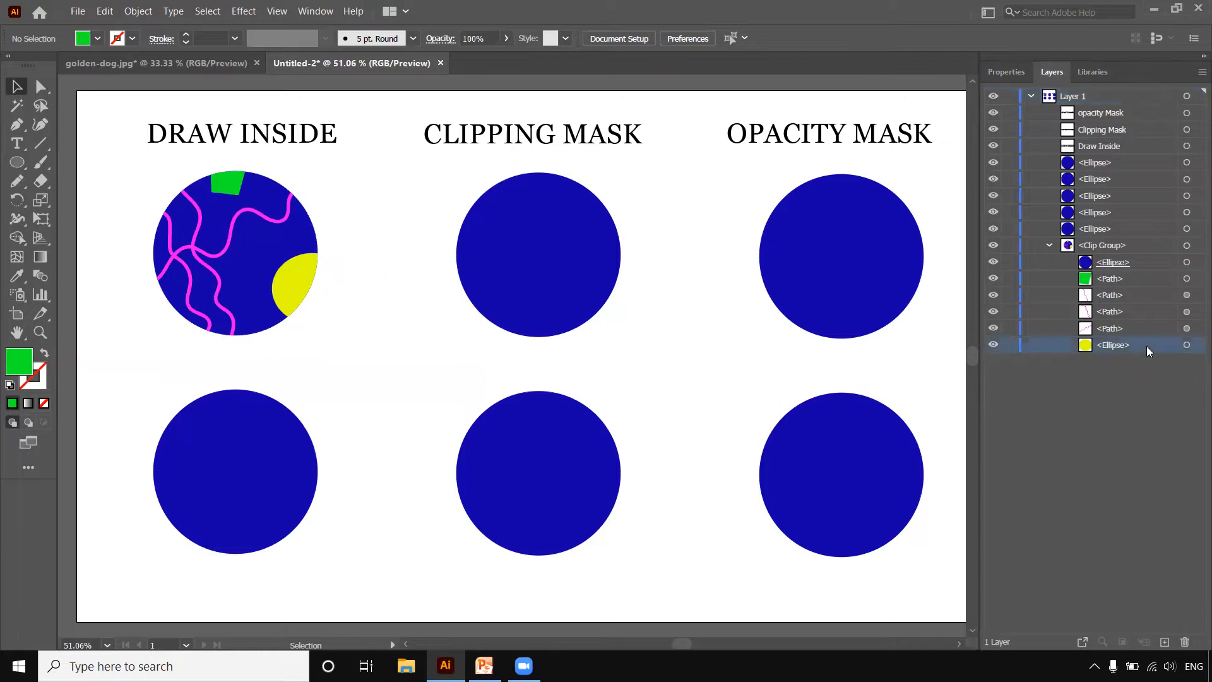
pyautogui.click(1186, 345)
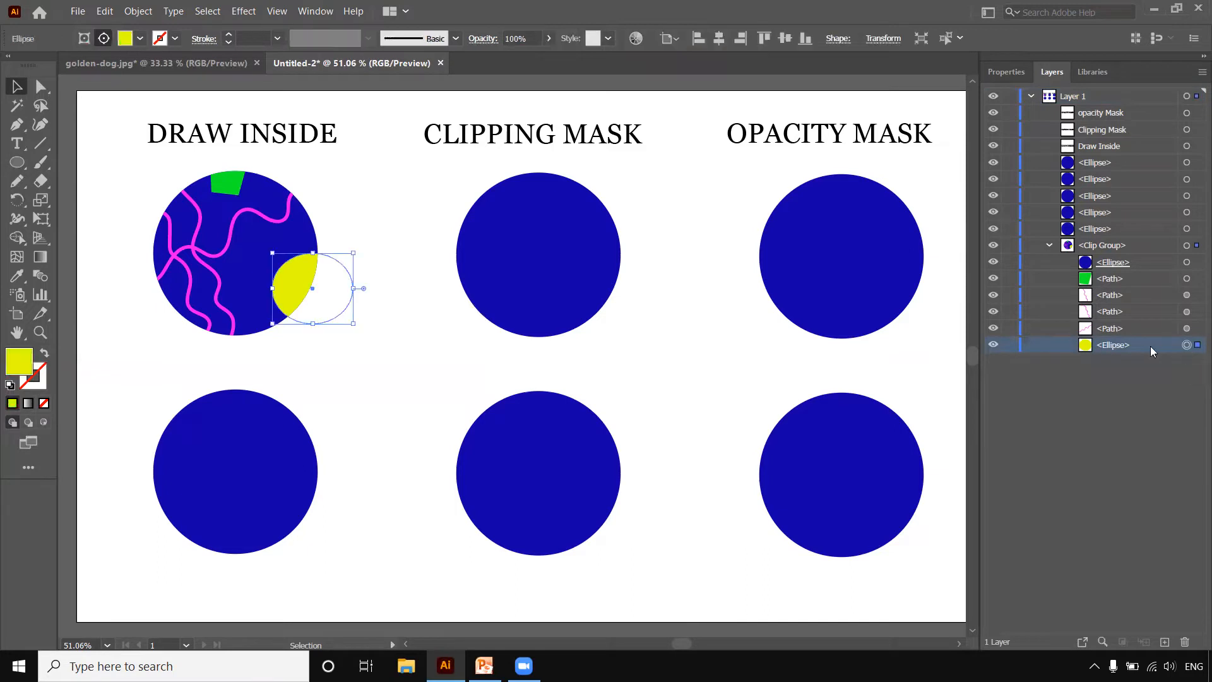
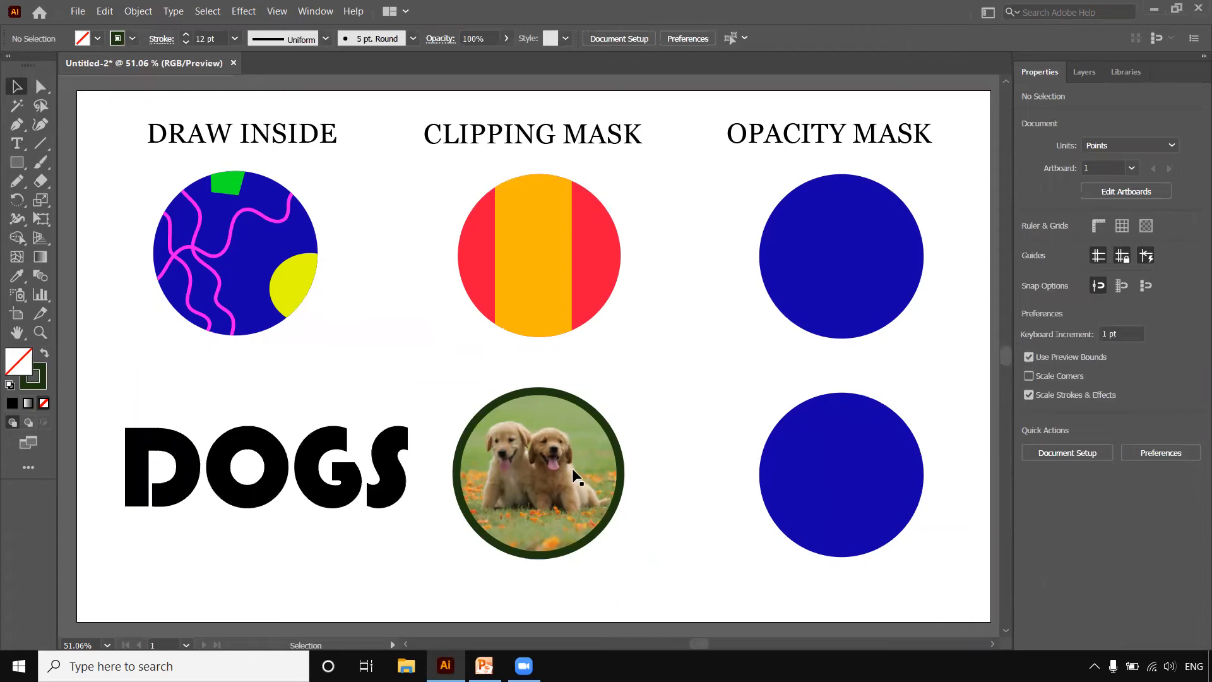
# Undo the last move of the DOGS text and place it again beneath the first circle, beside the round puppy photo
pyautogui.press('a')
pyautogui.doubleClick(579, 407)
pyautogui.hotkey('ctrl', 'z')
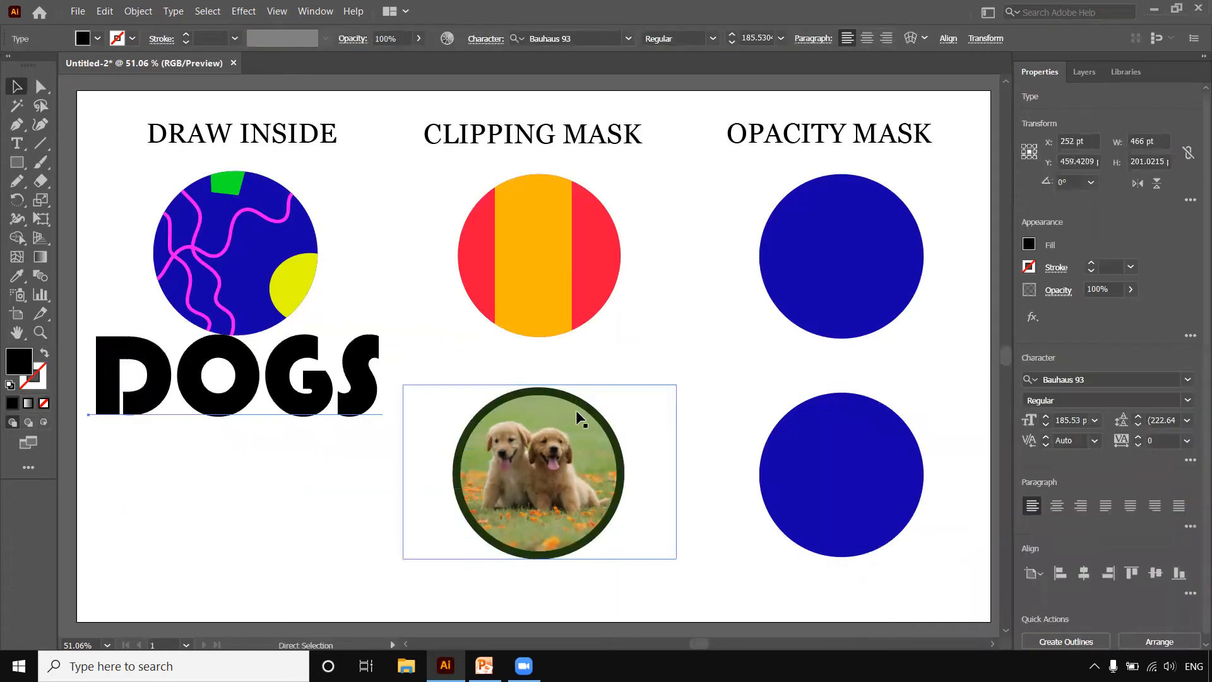
pyautogui.click(714, 395)
pyautogui.moveTo(278, 376); pyautogui.dragTo(291, 470)
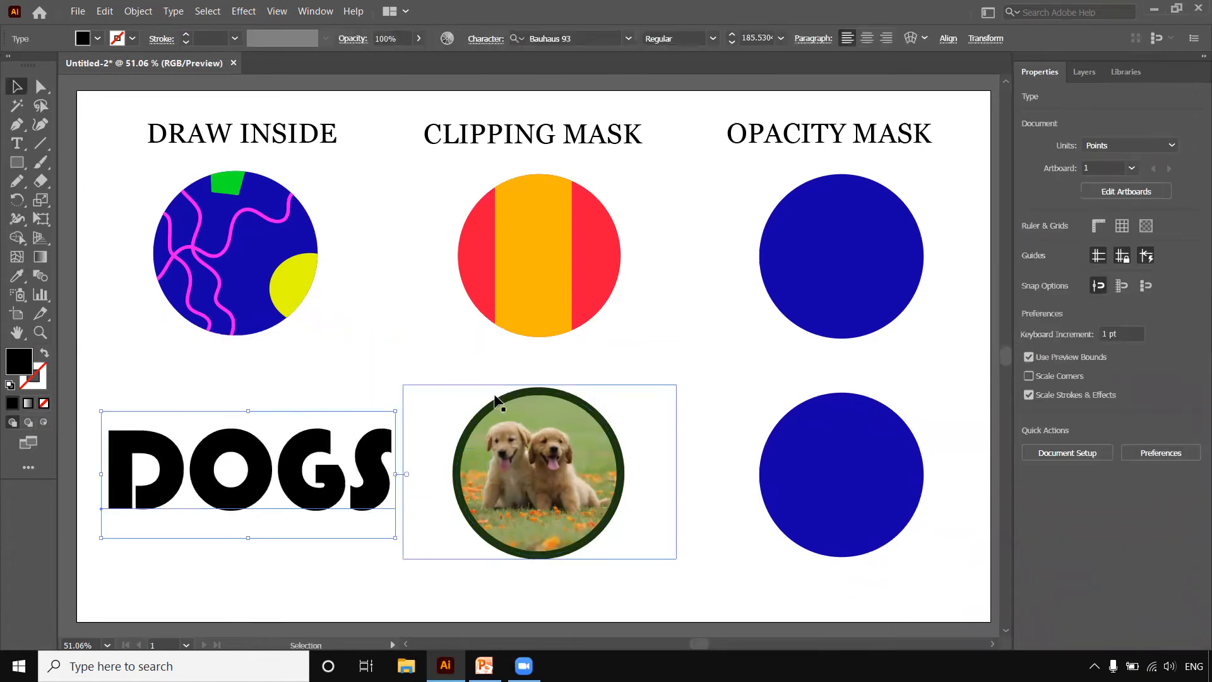
# Select the round puppy photo's clip group, release its clipping mask and deselect the objects
pyautogui.moveTo(453, 377); pyautogui.dragTo(523, 446)
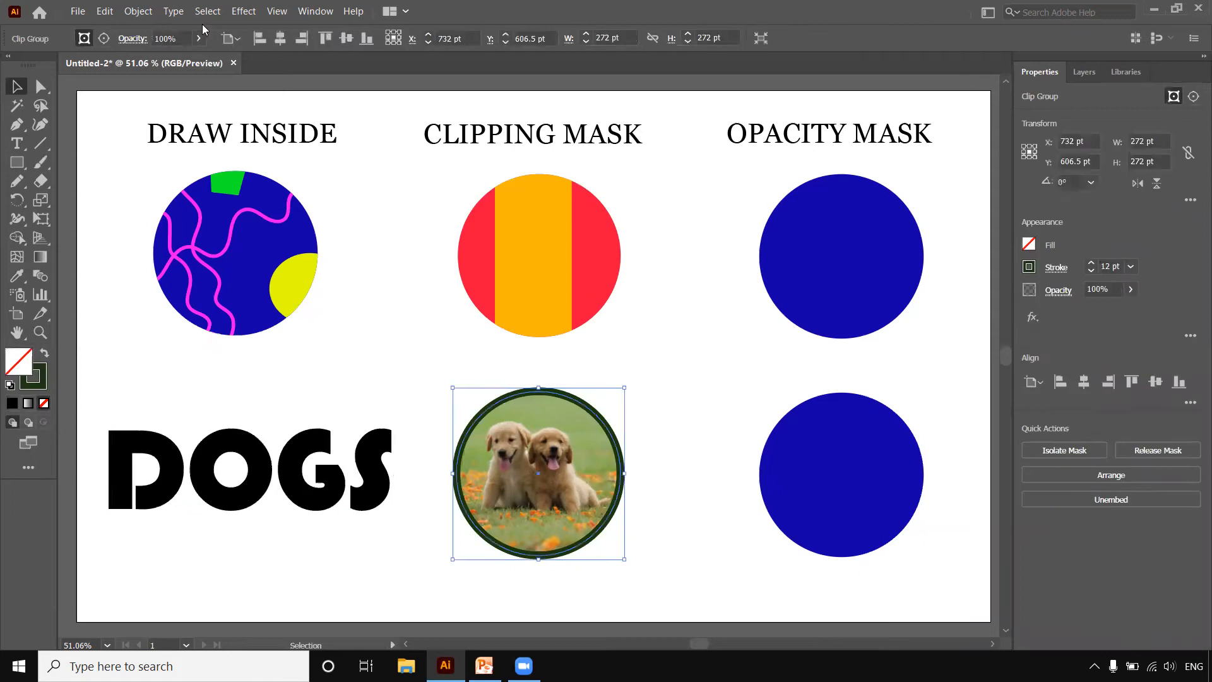
pyautogui.click(131, 11)
pyautogui.moveTo(184, 497)
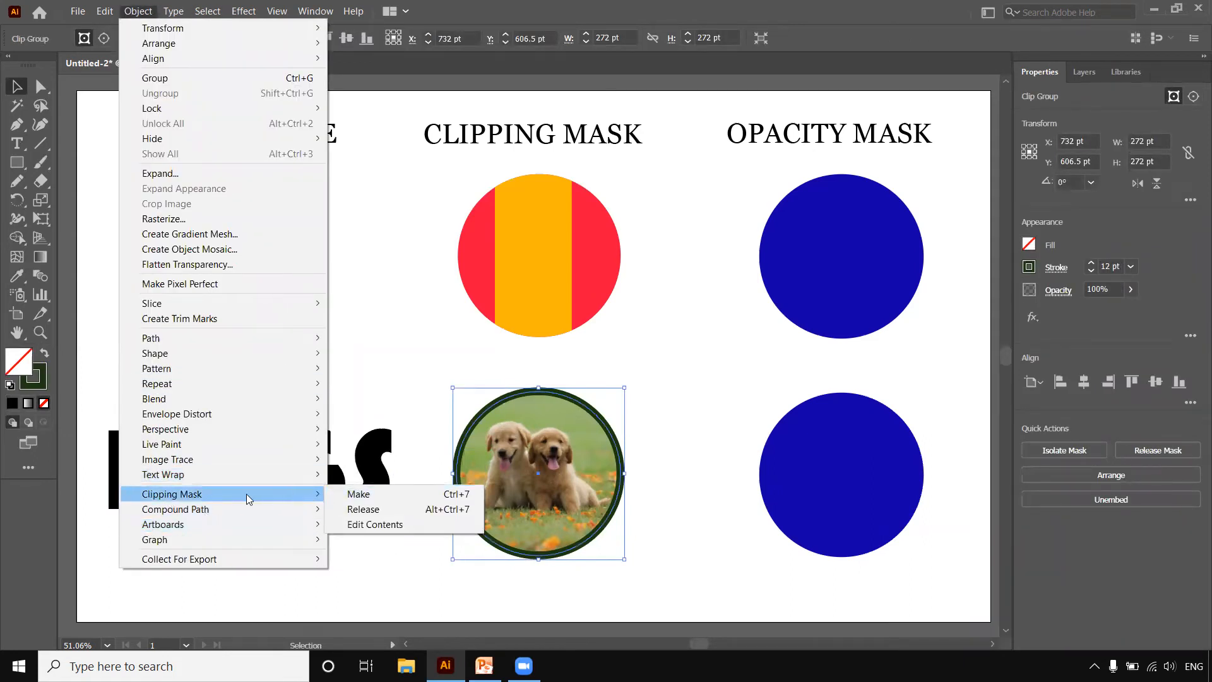
pyautogui.click(356, 516)
pyautogui.click(724, 467)
# Duplicate the unclipped puppy photo up over the first circle and deselect the copy
pyautogui.click(642, 488)
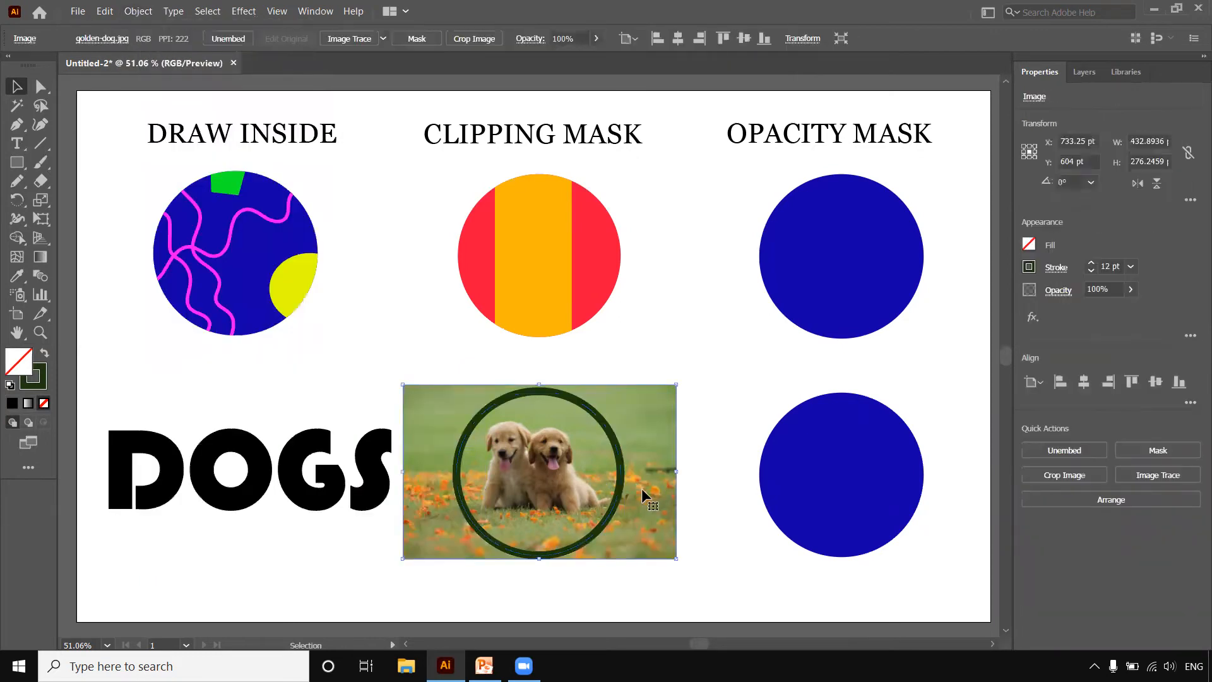
pyautogui.moveTo(641, 487); pyautogui.dragTo(385, 314)
pyautogui.click(607, 377)
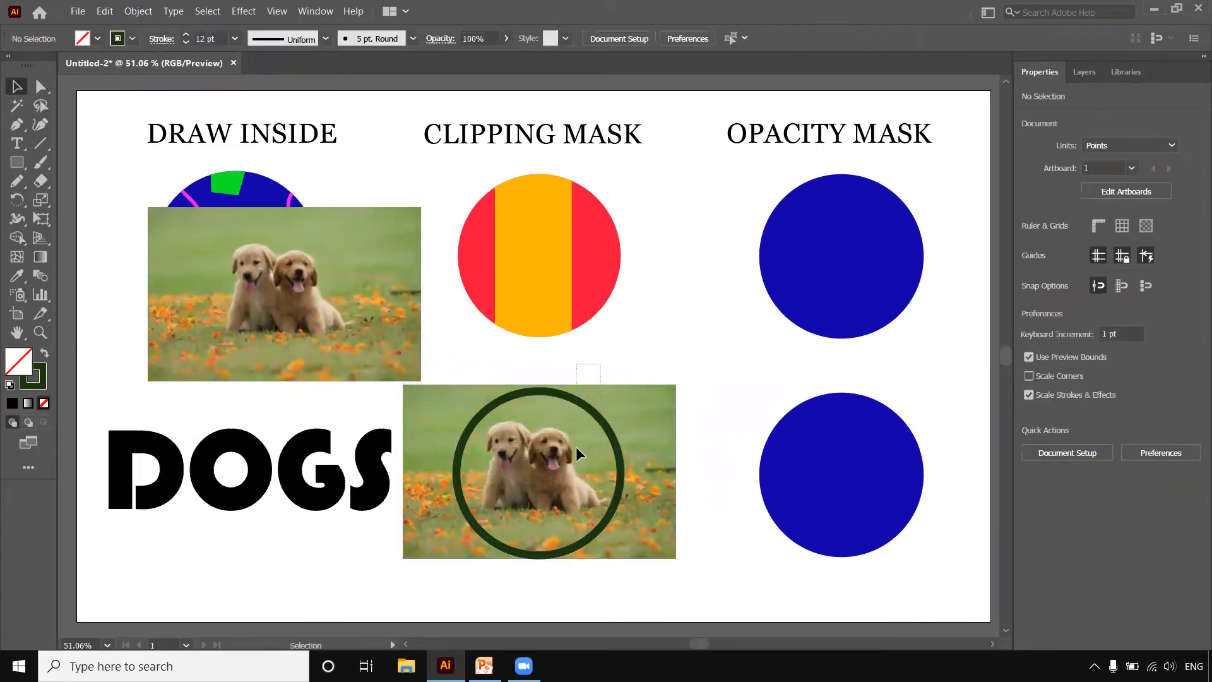
# Select the original puppy photo together with its ring and make a circular clipping mask from them
pyautogui.moveTo(575, 446); pyautogui.dragTo(571, 442)
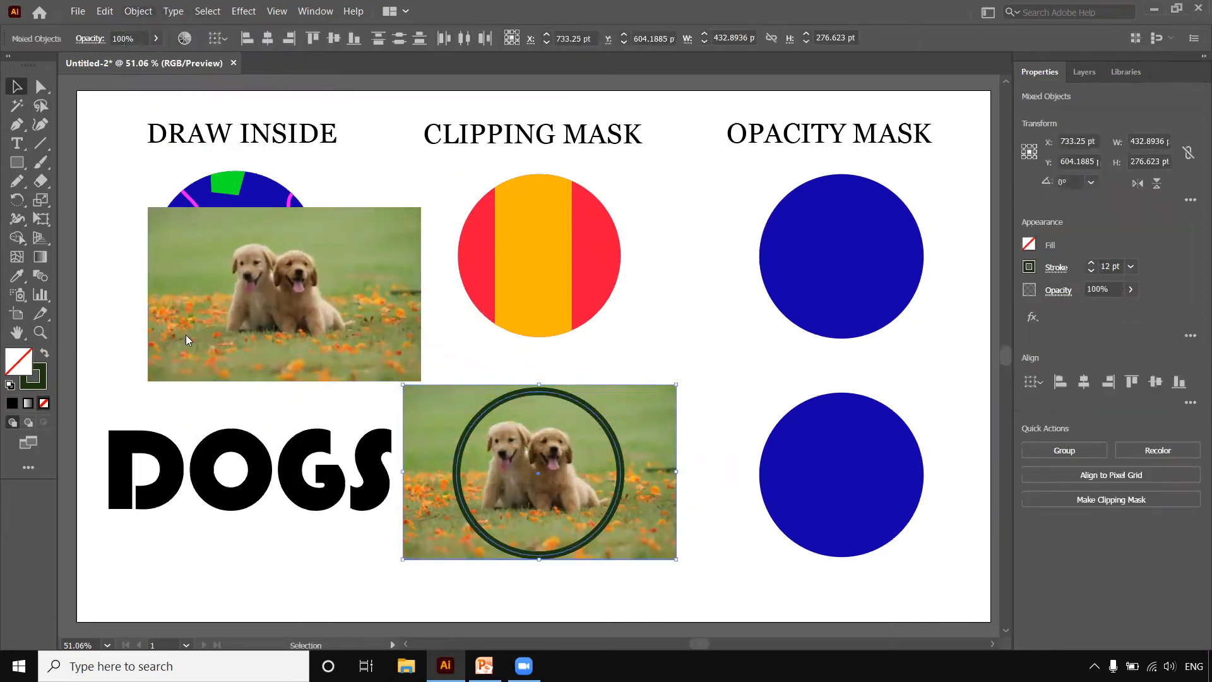
pyautogui.hotkey('alt', 'o')
pyautogui.moveTo(180, 495)
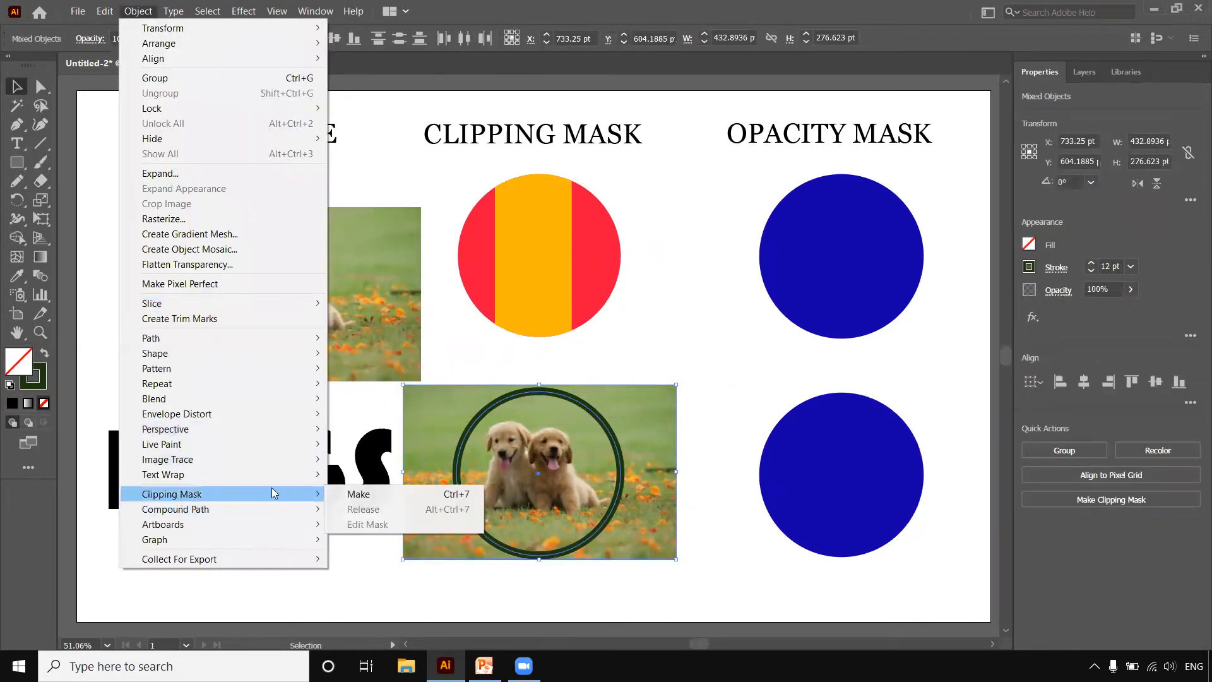
pyautogui.click(358, 493)
pyautogui.click(730, 406)
# Move the copied puppy photo down behind the DOGS text and deselect it
pyautogui.click(324, 331)
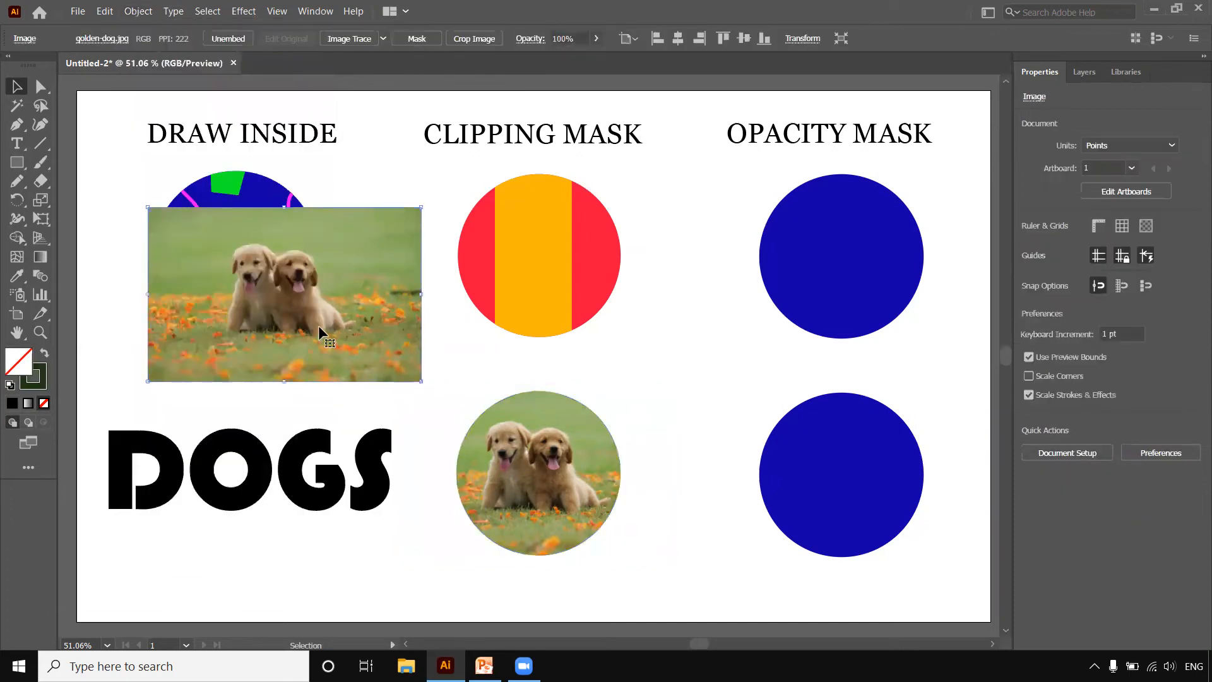
pyautogui.moveTo(297, 317); pyautogui.dragTo(260, 473)
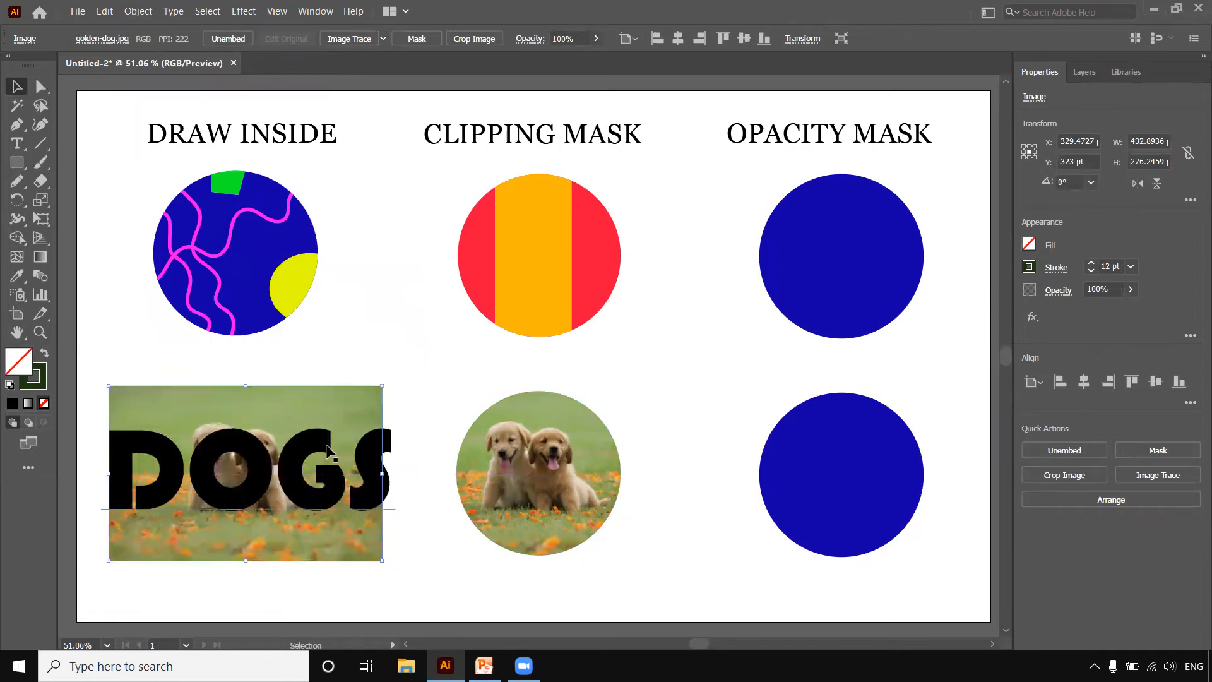
pyautogui.click(407, 382)
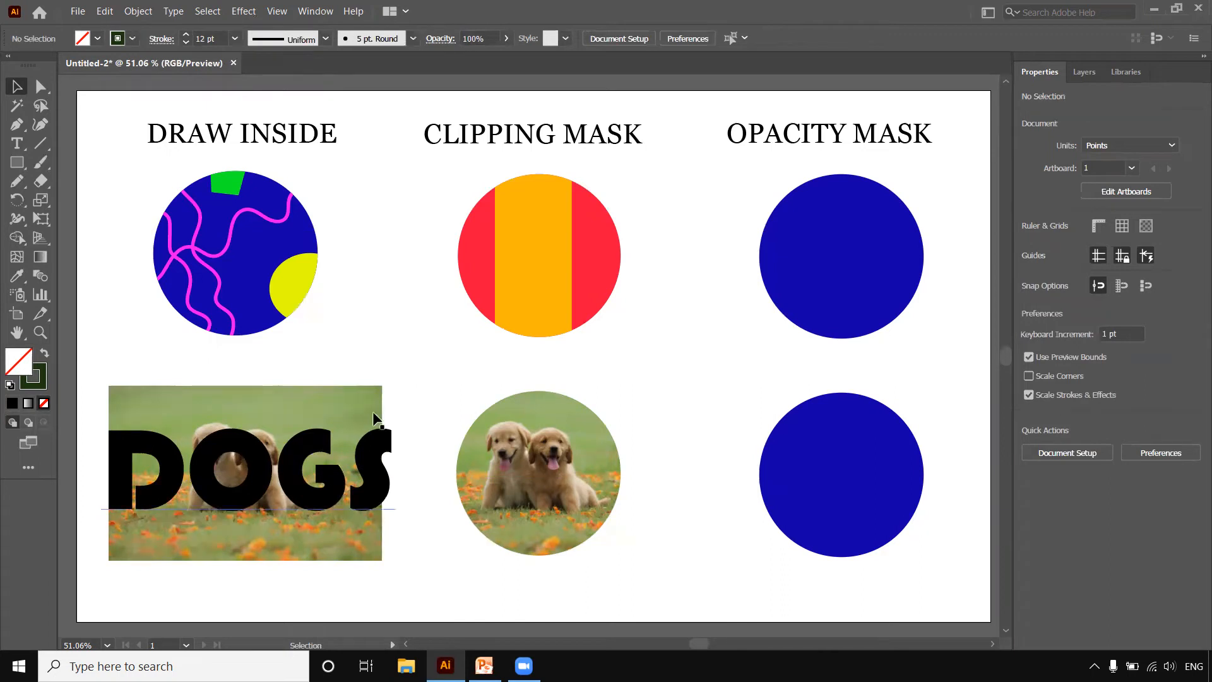
# Select the DOGS text together with the puppy photo behind it and make a clipping mask from the lettering
pyautogui.moveTo(392, 377); pyautogui.dragTo(302, 491)
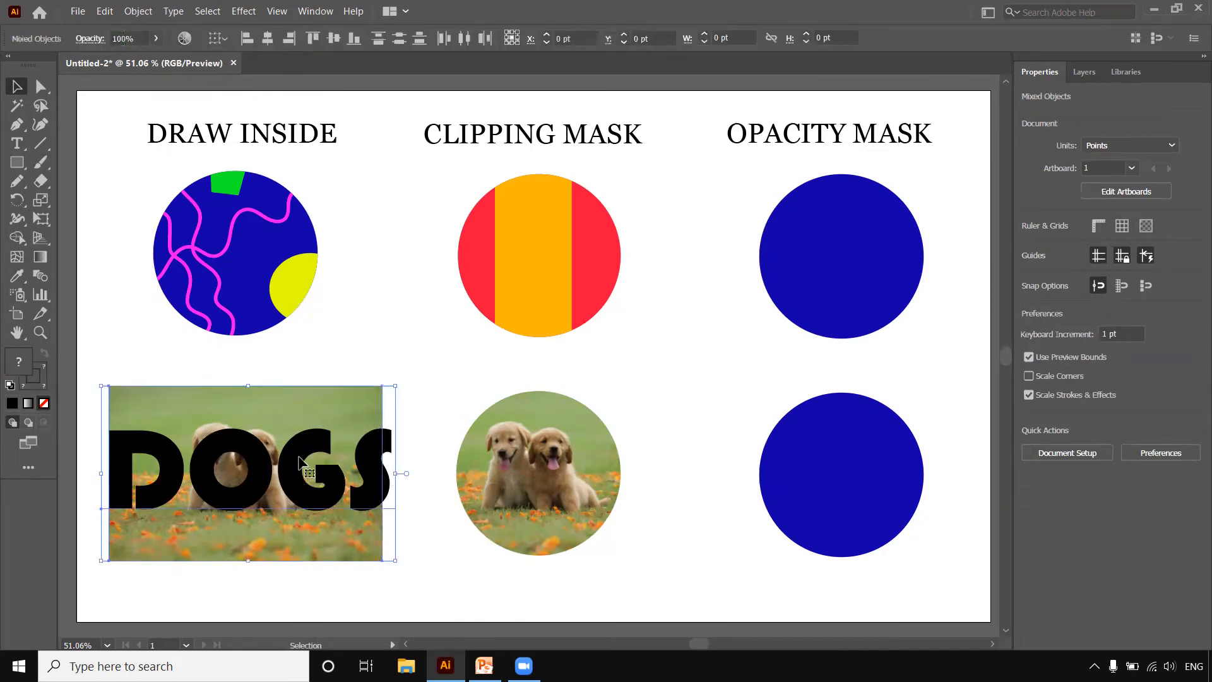
pyautogui.click(138, 10)
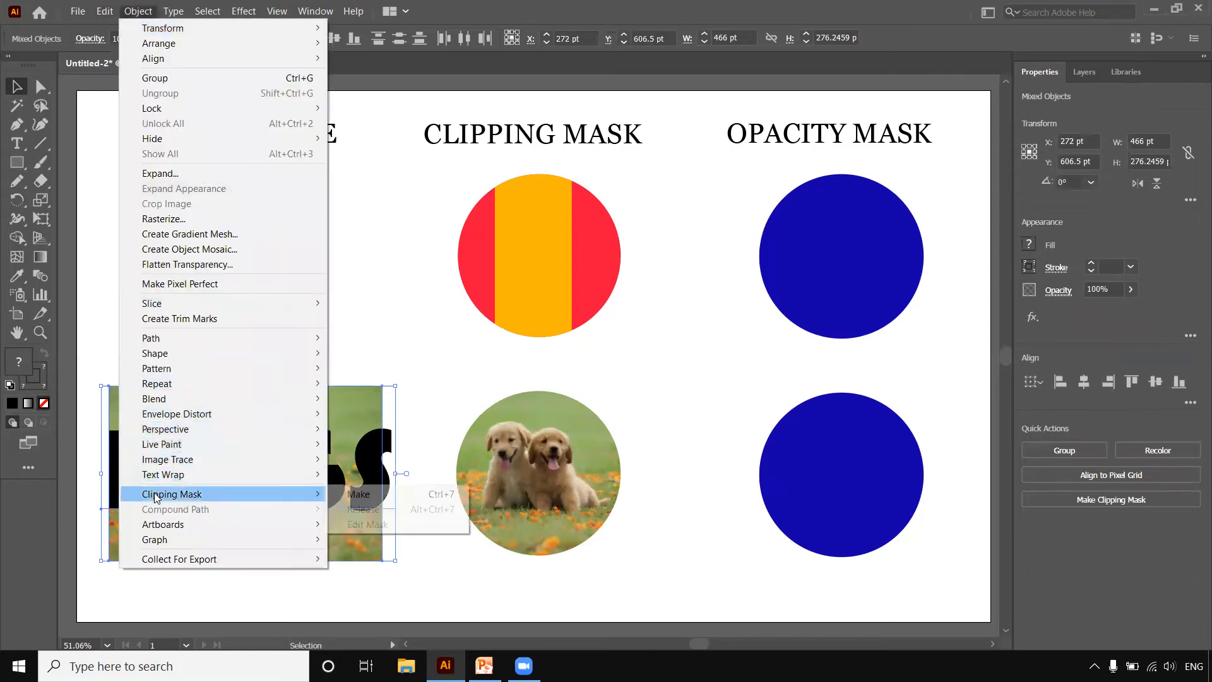
pyautogui.click(340, 498)
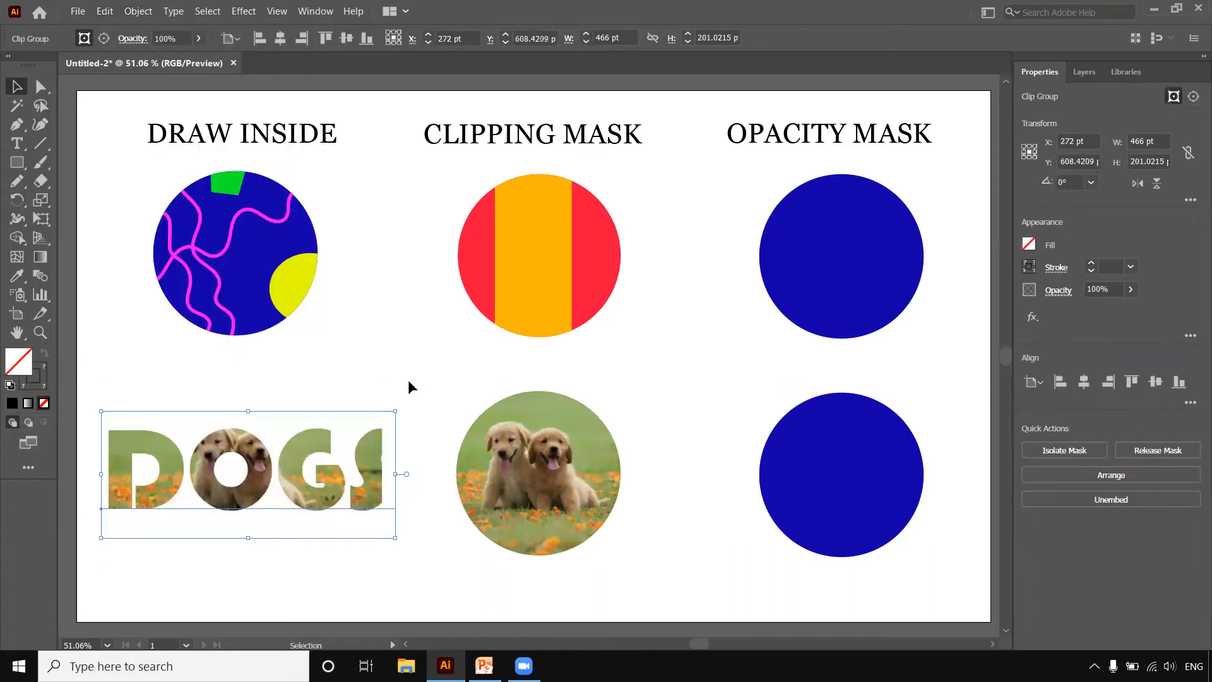
# Enter isolation mode on the DOGS clip group and leave text editing without changing the lettering
pyautogui.click(407, 382)
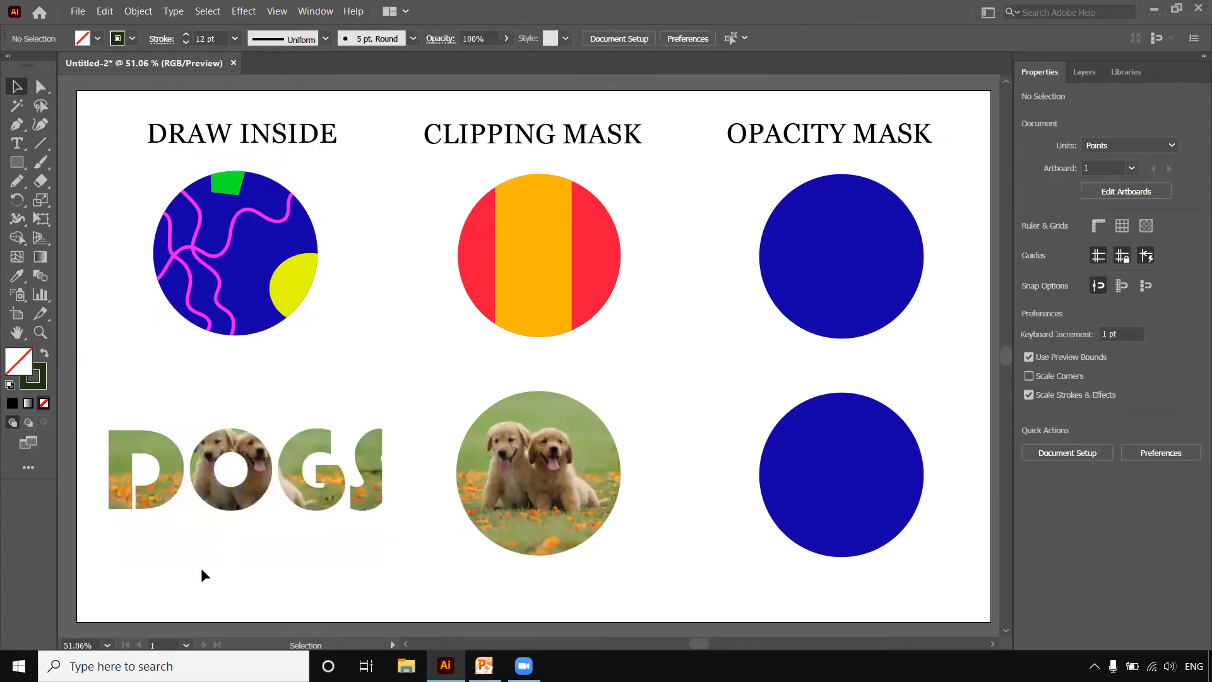
pyautogui.click(251, 483)
pyautogui.doubleClick(256, 485)
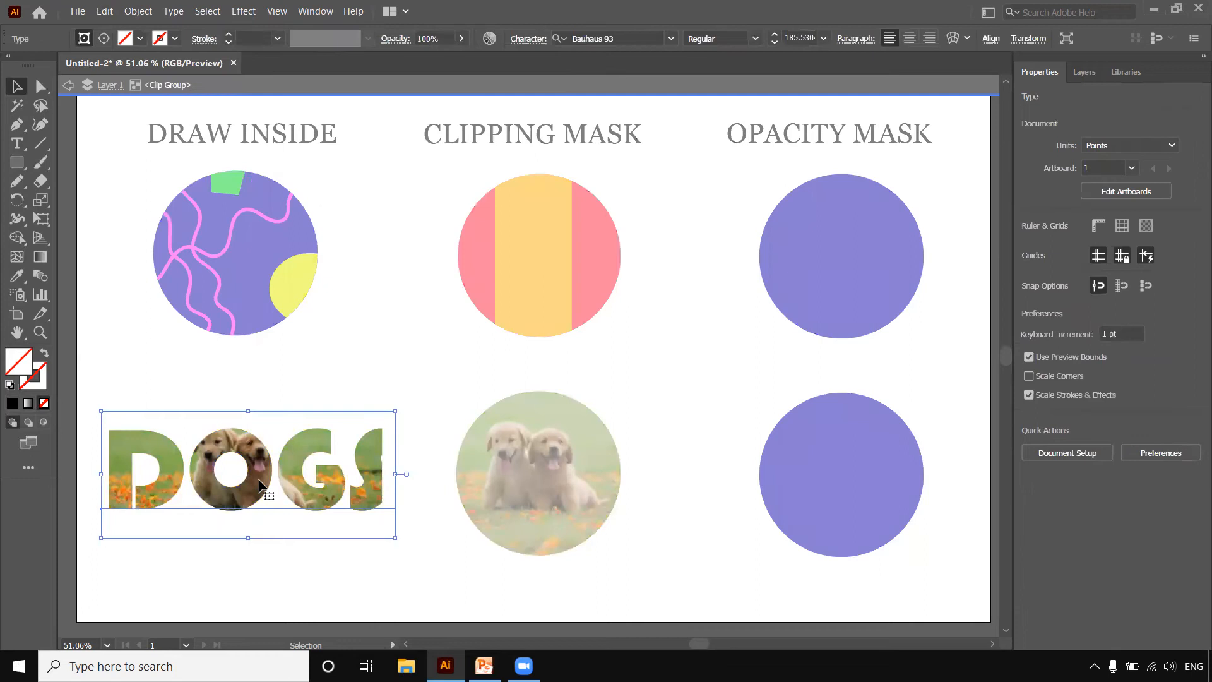
pyautogui.doubleClick(260, 472)
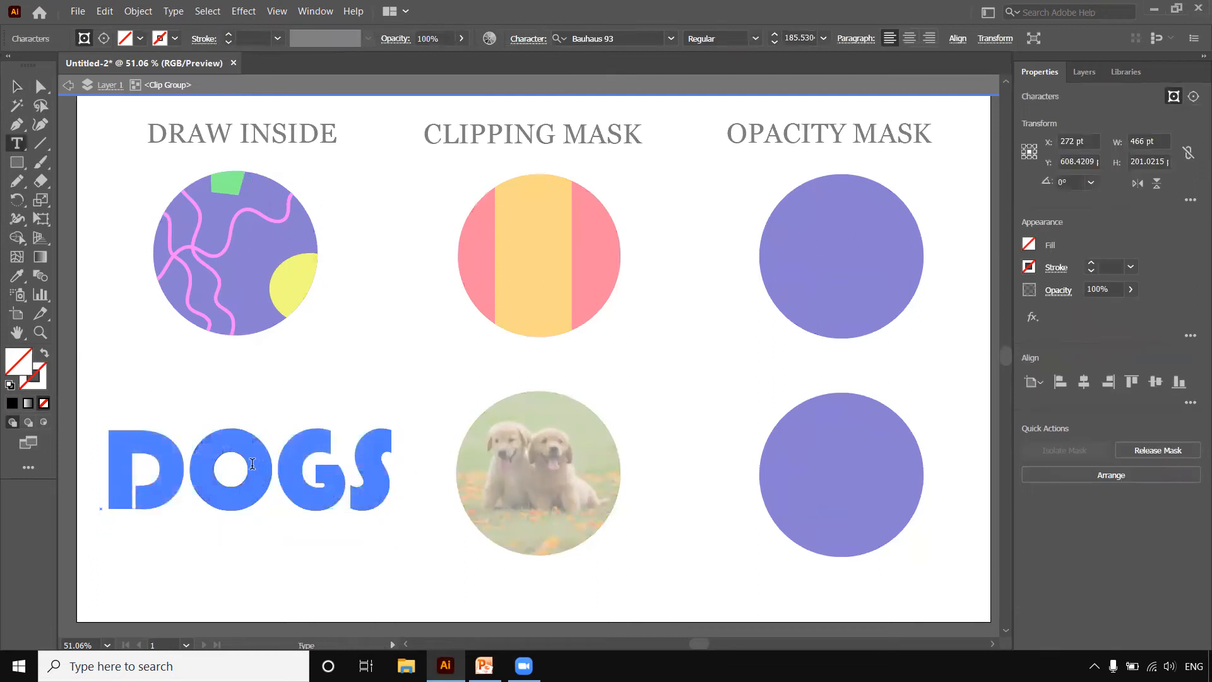
pyautogui.click(17, 90)
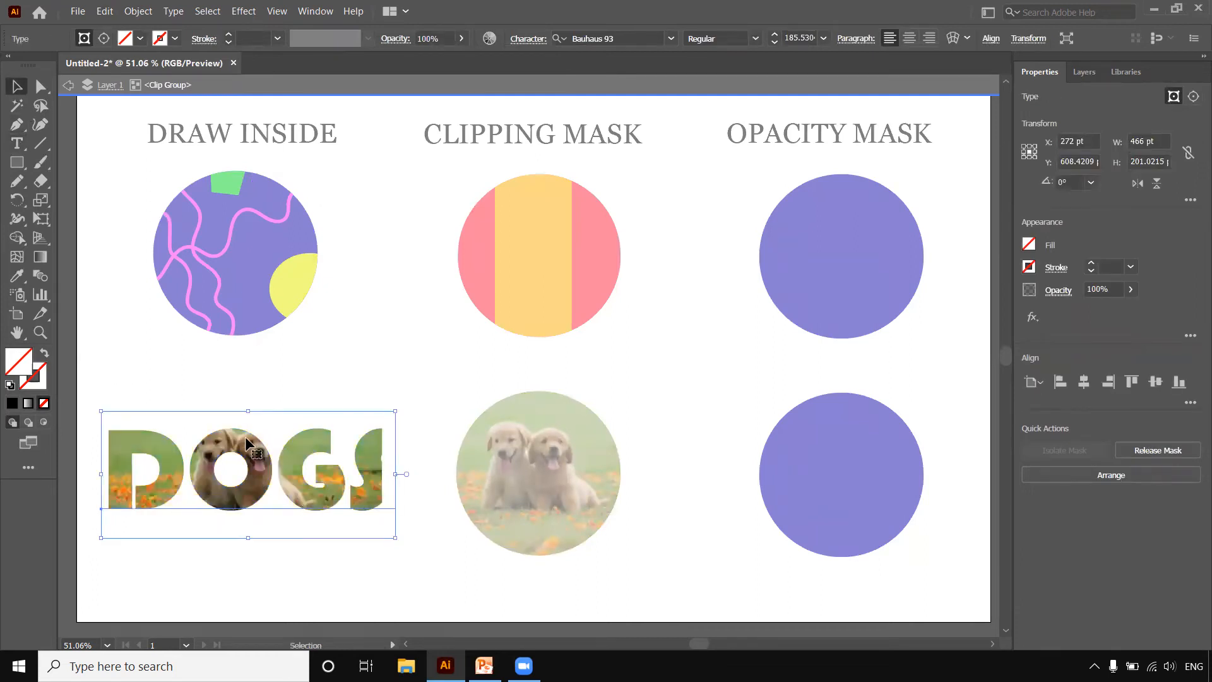
pyautogui.moveTo(395, 536); pyautogui.dragTo(419, 536)
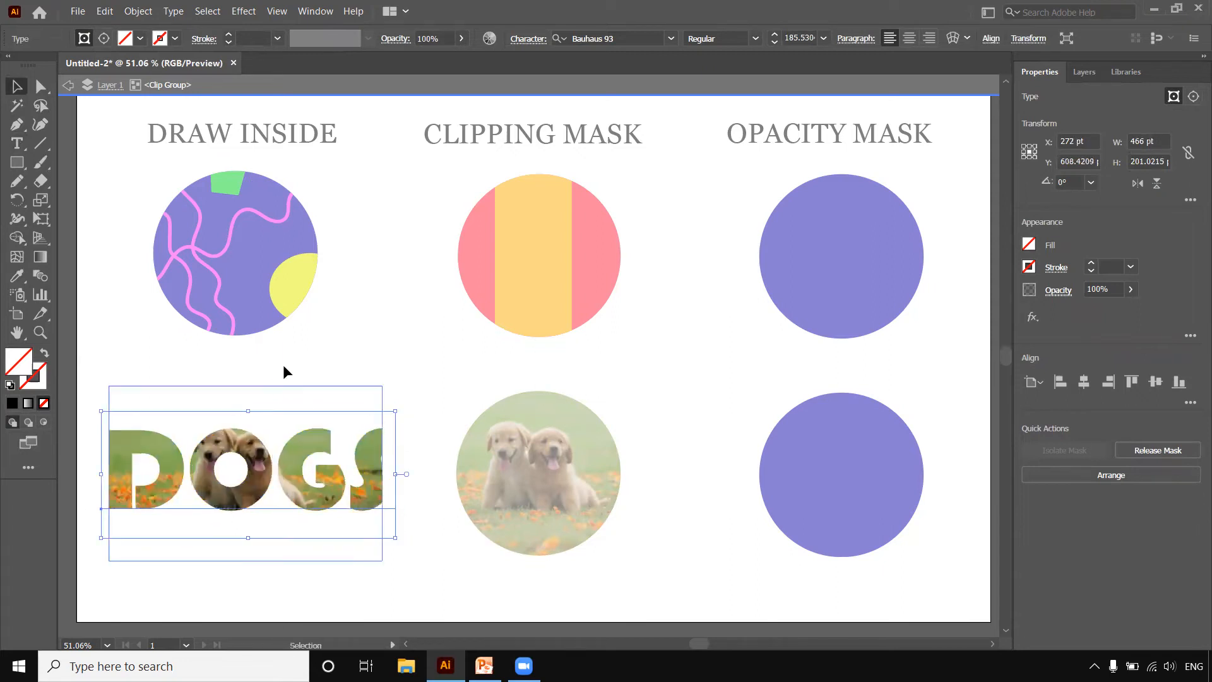
pyautogui.click(337, 381)
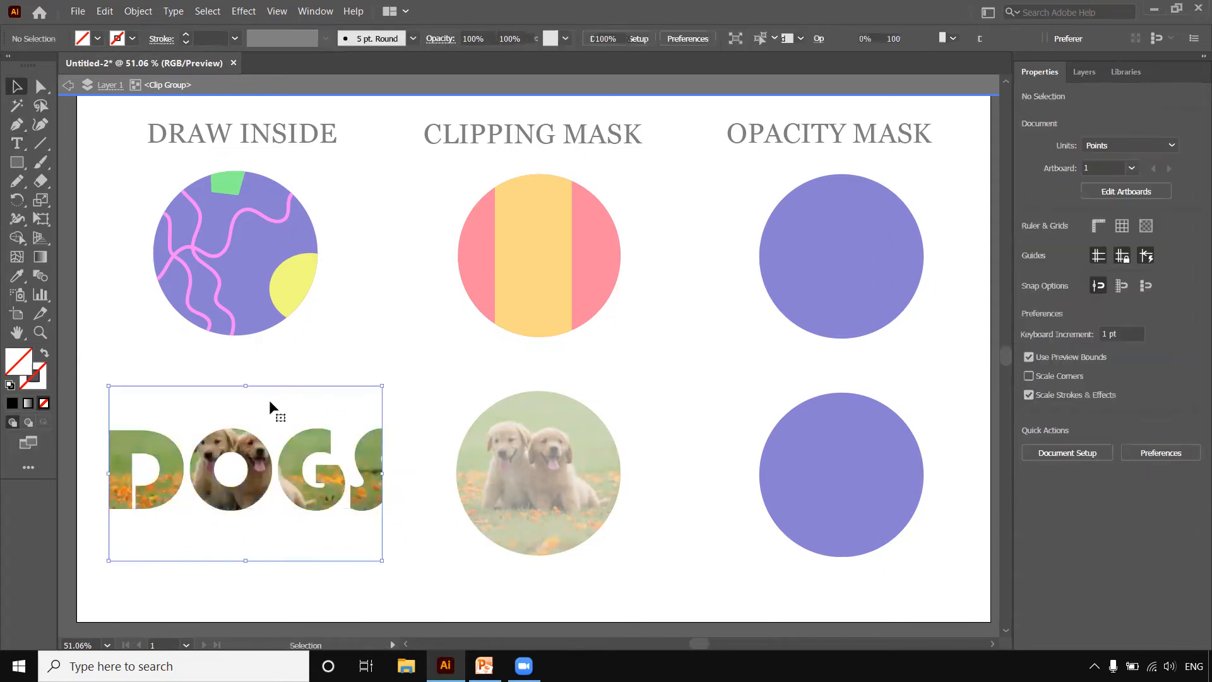
# Enlarge the puppy photo inside the DOGS mask to cover the whole final S, reposition the contents and leave isolation mode
pyautogui.click(273, 408)
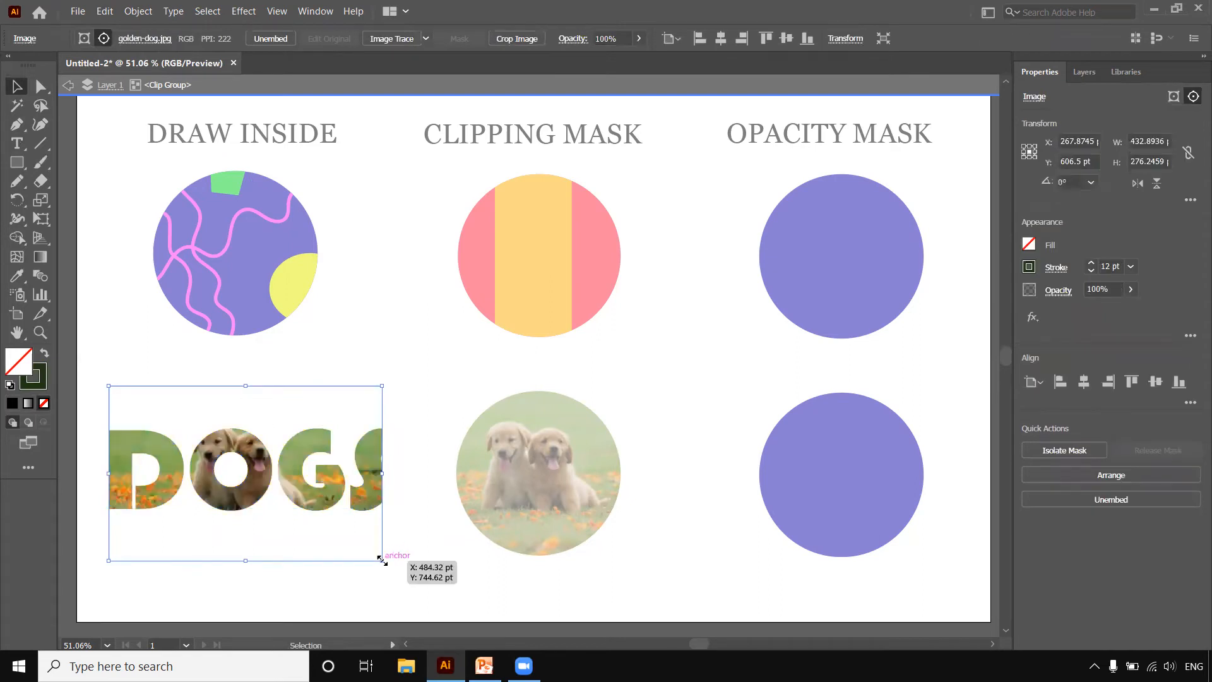
pyautogui.moveTo(382, 560); pyautogui.dragTo(475, 577)
pyautogui.moveTo(259, 446); pyautogui.dragTo(243, 442)
pyautogui.click(240, 414)
pyautogui.click(253, 517)
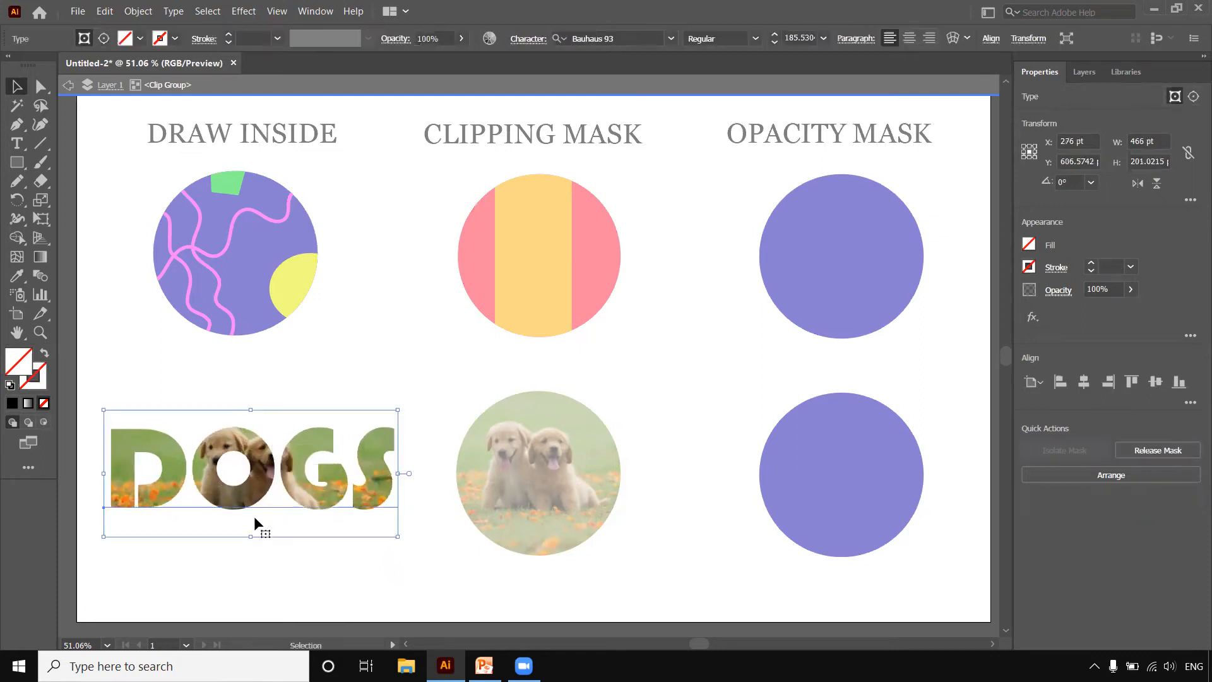
pyautogui.doubleClick(421, 573)
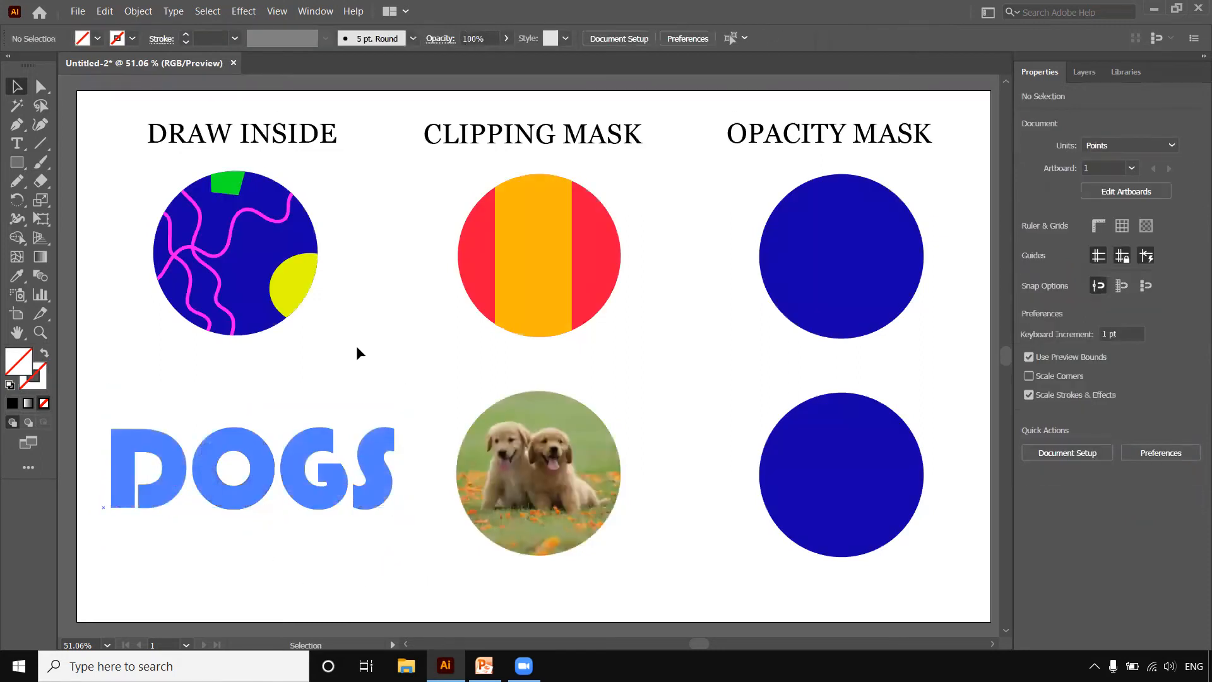
# Try to give the DOGS lettering a dark orange stroke, B23B00, from inside its isolated clip group
pyautogui.click(274, 451)
pyautogui.doubleClick(259, 440)
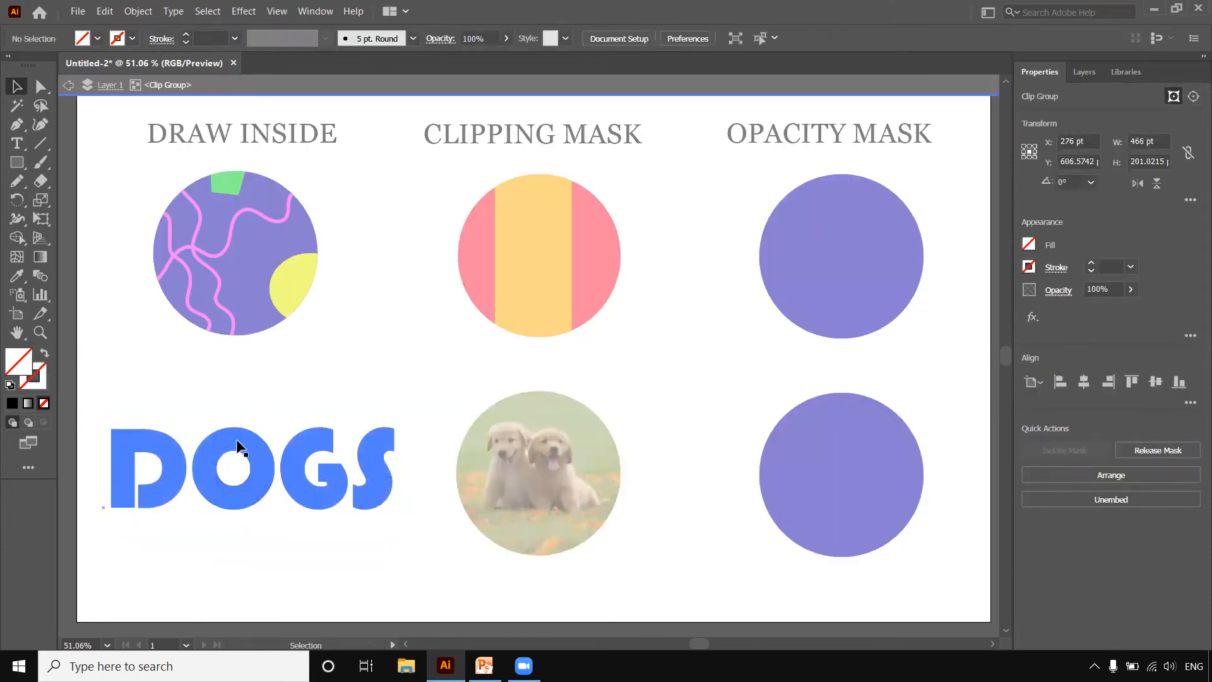
pyautogui.doubleClick(38, 380)
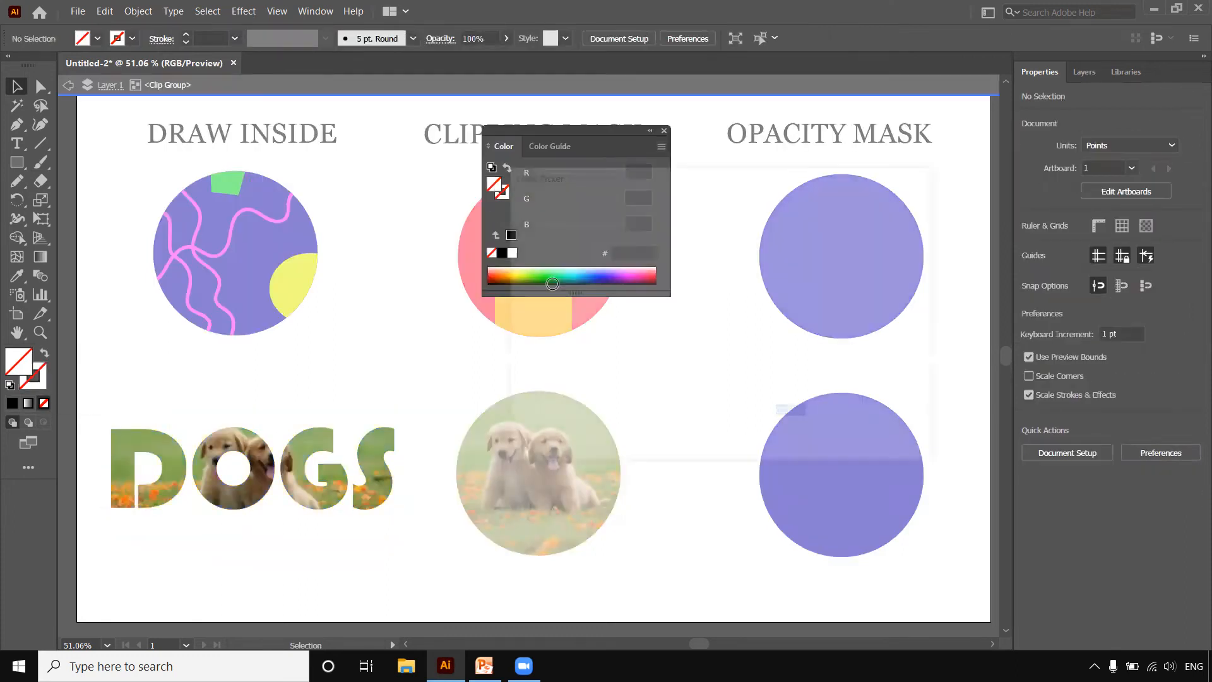
pyautogui.moveTo(741, 309); pyautogui.dragTo(741, 408)
pyautogui.click(693, 257)
pyautogui.moveTo(698, 247)
pyautogui.mouseDown()
pyautogui.moveTo(710, 238)
pyautogui.moveTo(713, 278)
pyautogui.mouseUp()
pyautogui.click(864, 227)
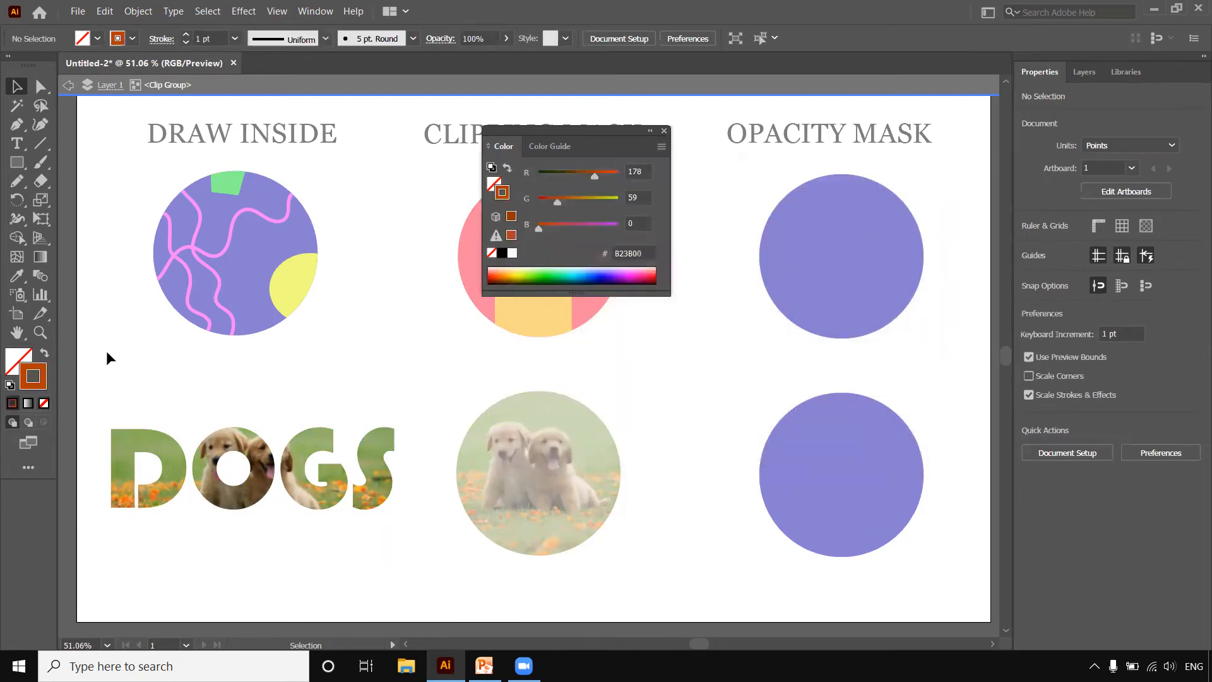
pyautogui.doubleClick(368, 400)
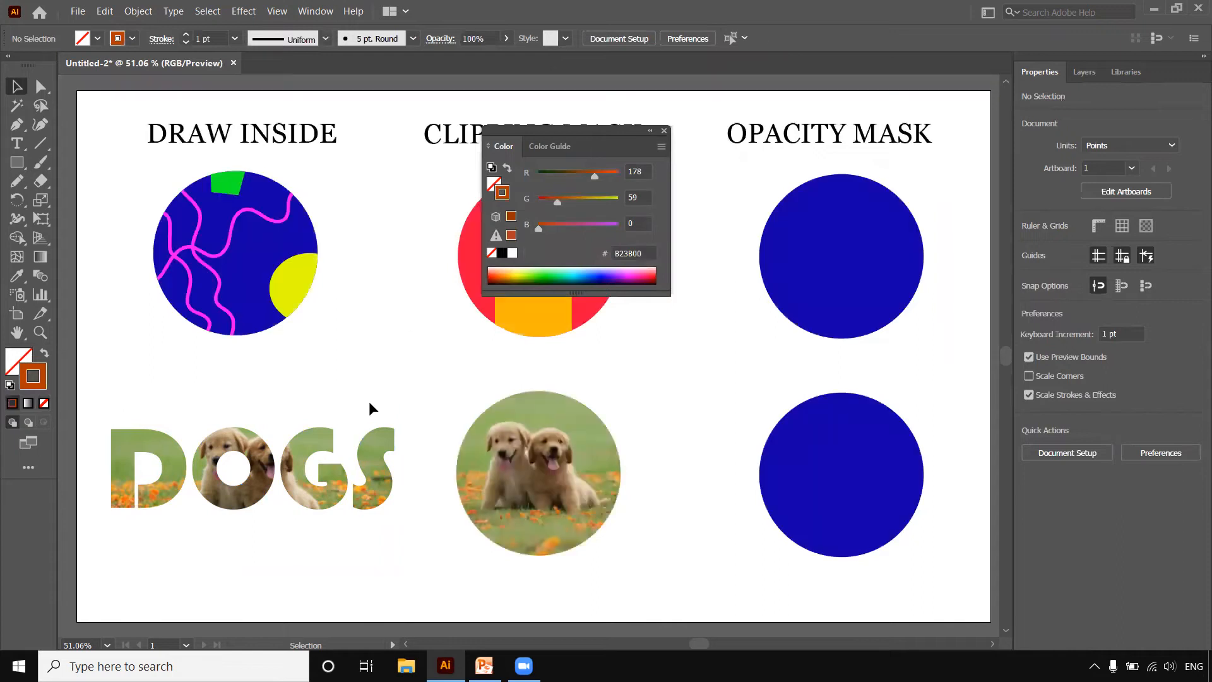
# Select the DOGS clip group and set its stroke colour to brown, 823206
pyautogui.click(319, 465)
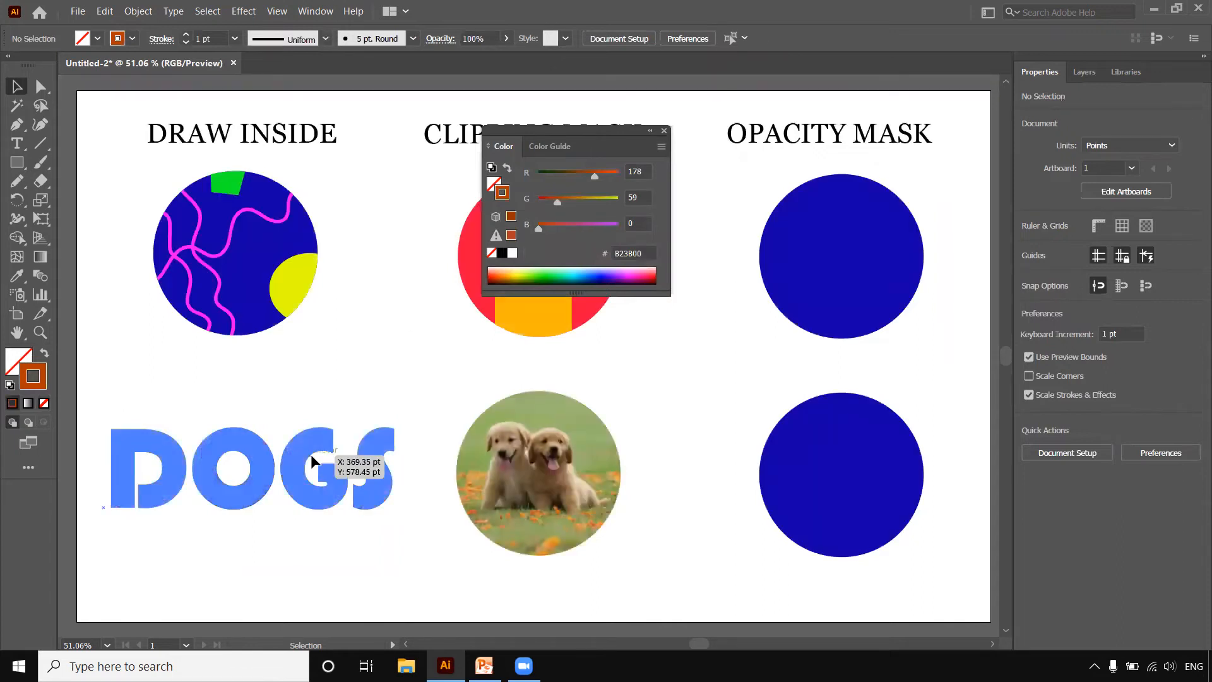
pyautogui.doubleClick(40, 387)
pyautogui.moveTo(737, 359); pyautogui.dragTo(745, 405)
pyautogui.moveTo(685, 267)
pyautogui.mouseDown()
pyautogui.moveTo(702, 279)
pyautogui.moveTo(706, 314)
pyautogui.mouseUp()
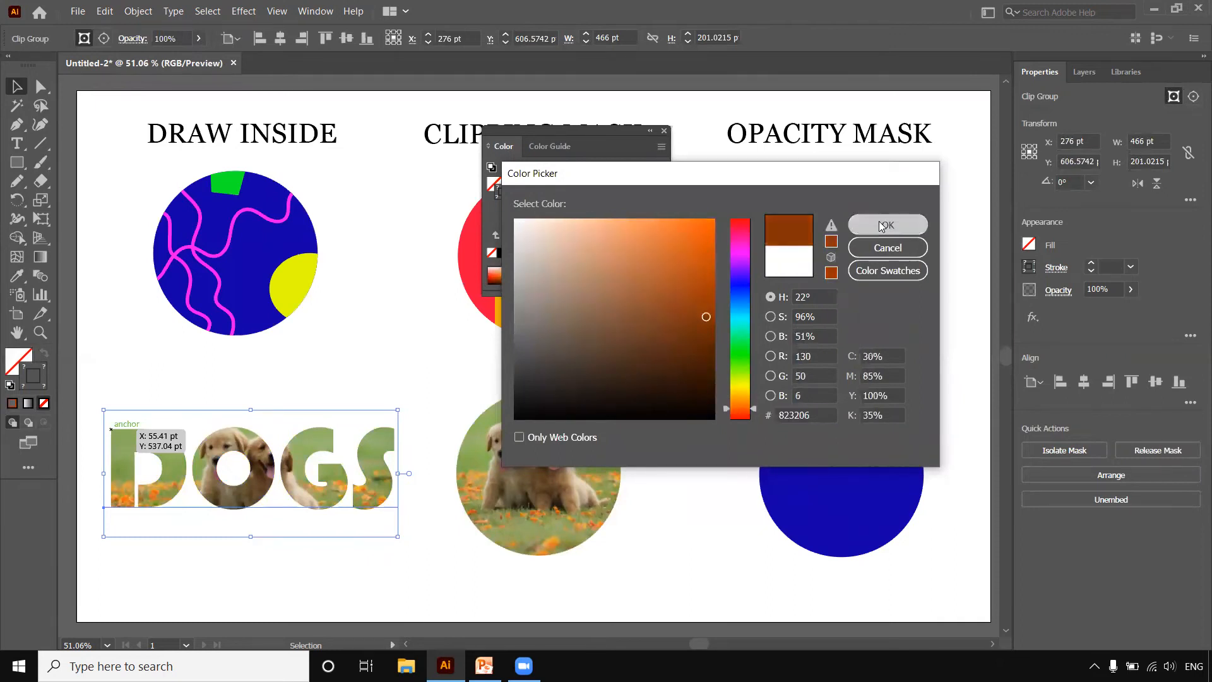
pyautogui.click(887, 225)
# Set the DOGS outline weight to 3 pt, deselect the lettering and close the Color panel
pyautogui.click(1091, 264)
pyautogui.click(1091, 264)
pyautogui.click(1091, 263)
pyautogui.click(1092, 264)
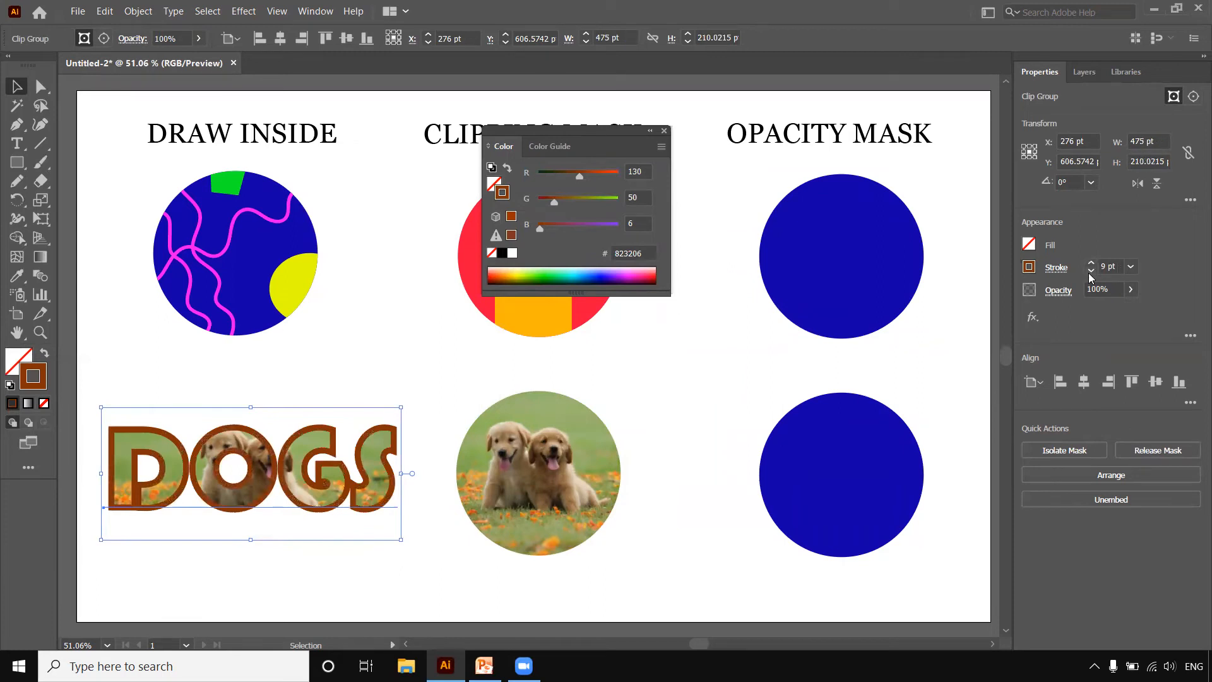
pyautogui.click(1086, 271)
pyautogui.click(1087, 271)
pyautogui.click(1087, 271)
pyautogui.click(1087, 271)
pyautogui.click(374, 353)
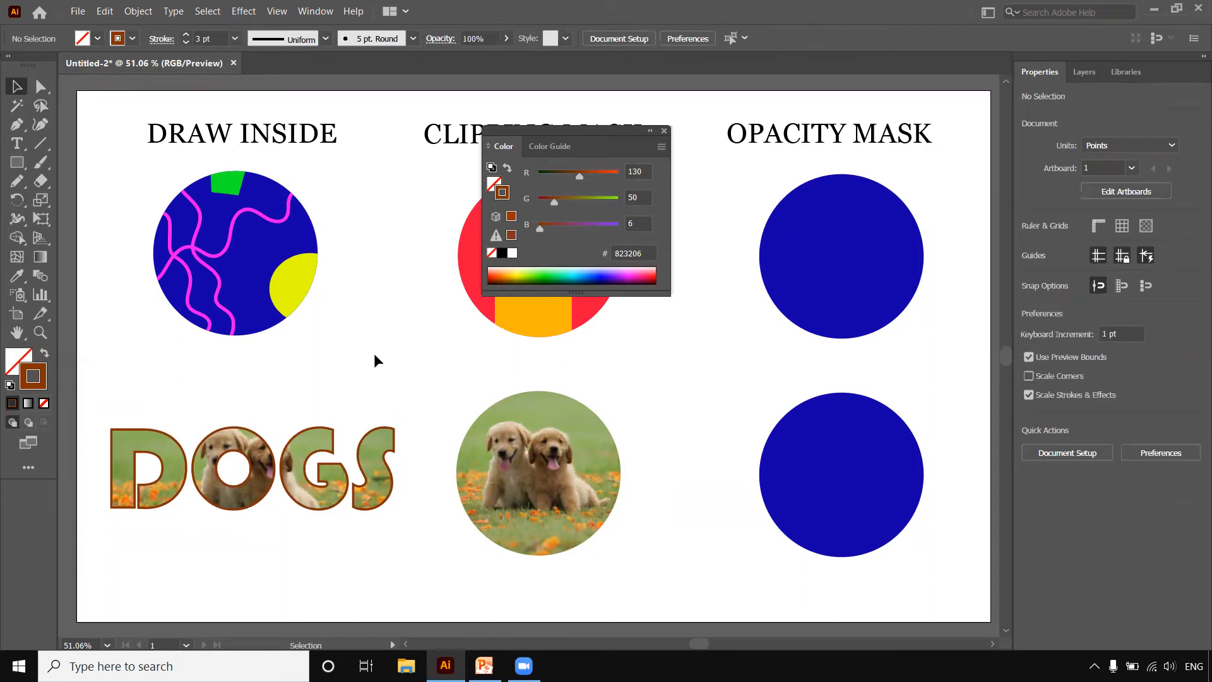
pyautogui.click(664, 130)
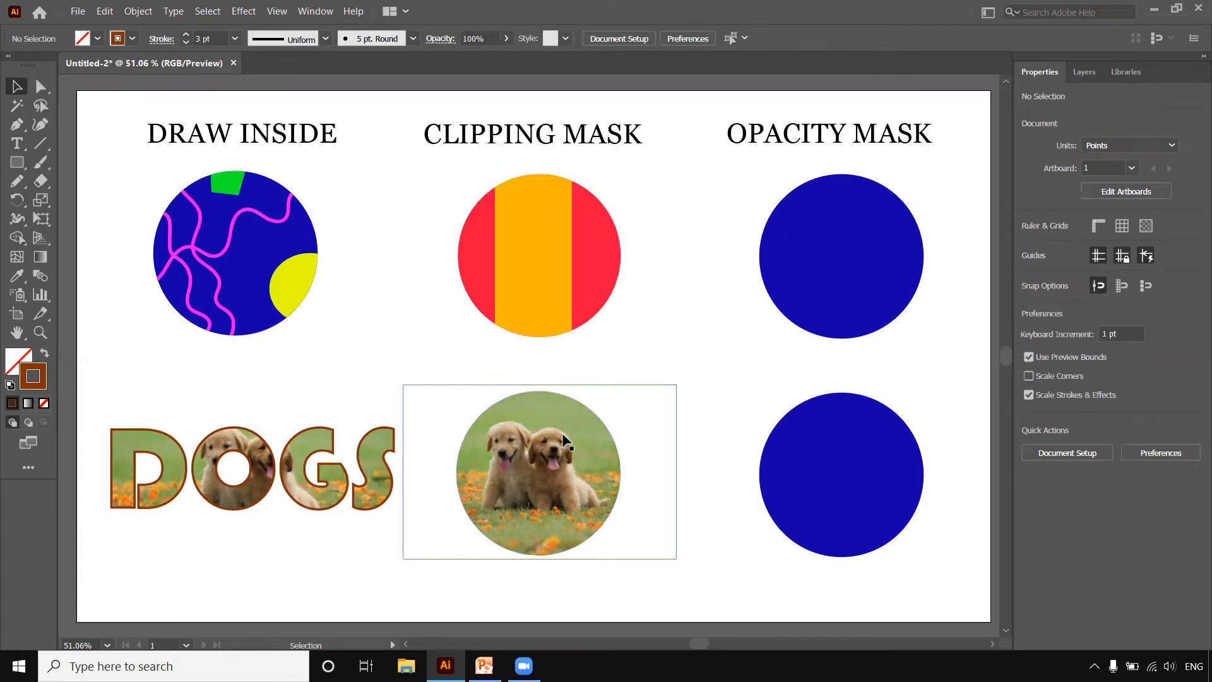
# Inspect the bounds of the striped circle and of the circular puppy clip group
pyautogui.click(539, 231)
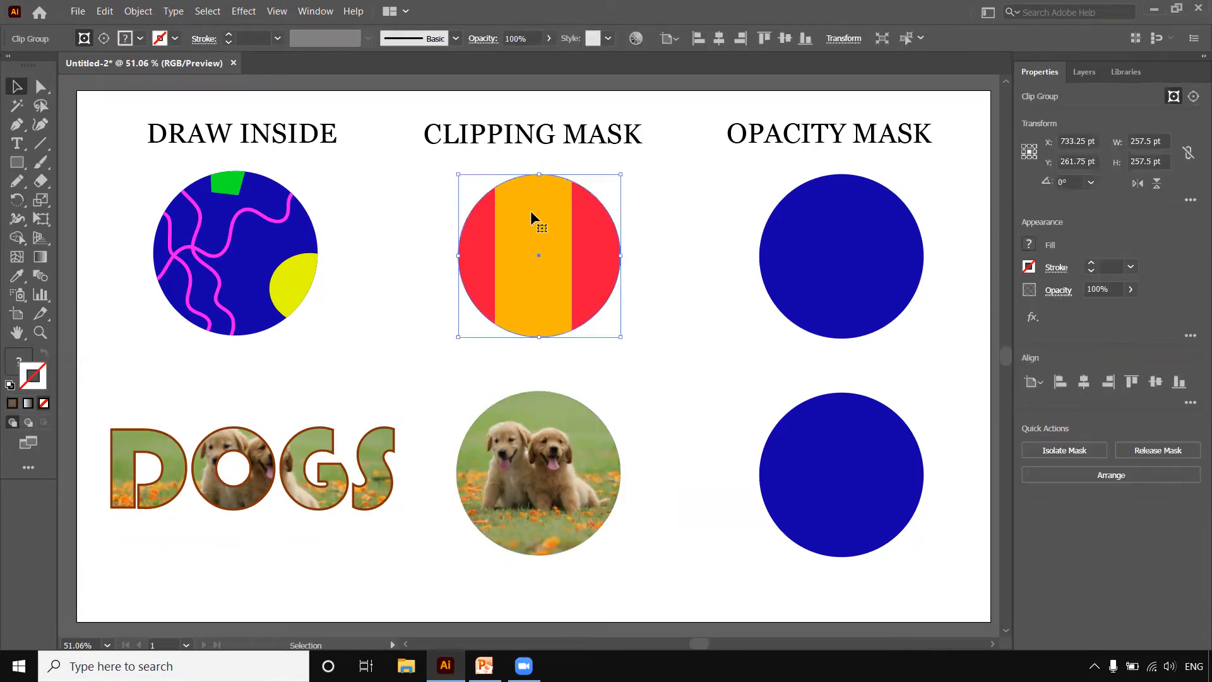
pyautogui.moveTo(678, 384); pyautogui.dragTo(401, 560)
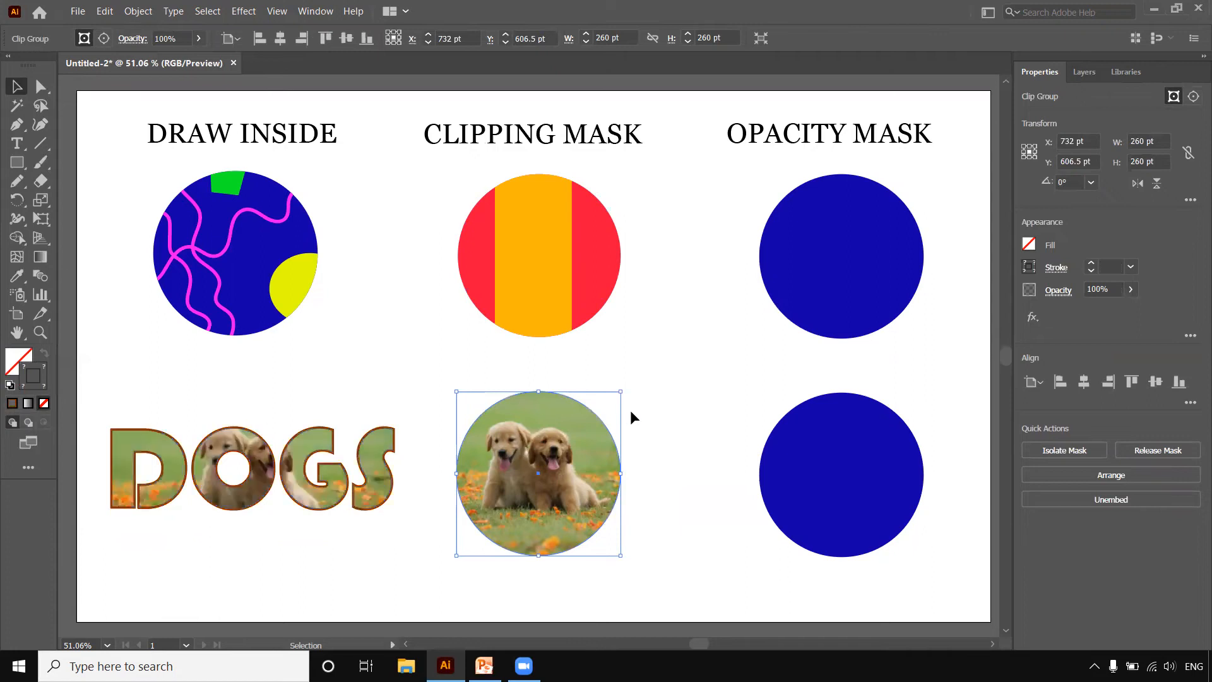
pyautogui.click(644, 411)
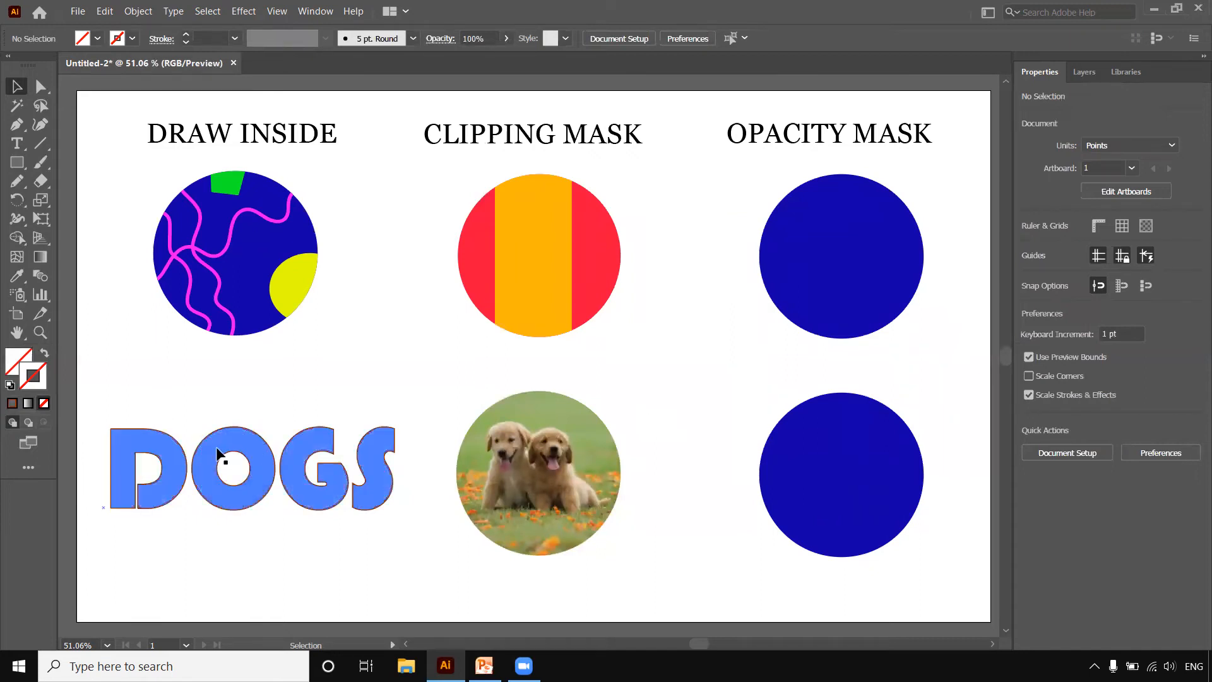
# Move the DOGS lettering into the Clipping Mask column and shrink the puppy circle below it
pyautogui.moveTo(218, 453); pyautogui.dragTo(574, 543)
pyautogui.click(571, 493)
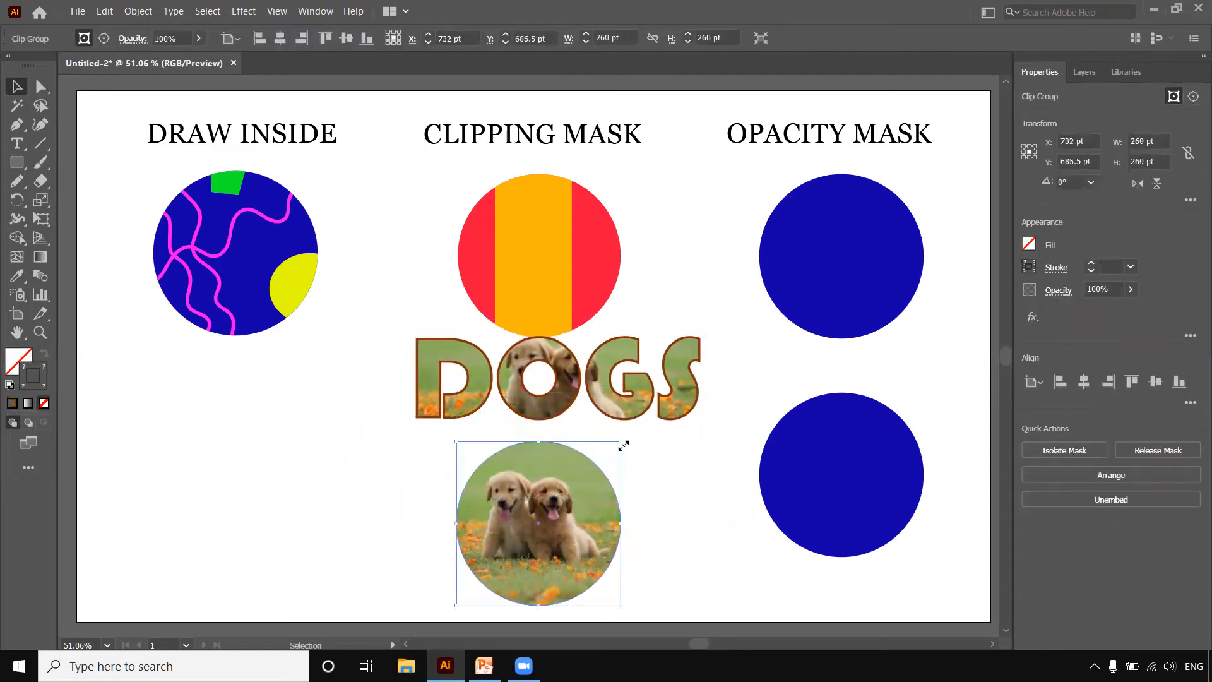
pyautogui.moveTo(618, 443); pyautogui.dragTo(587, 475)
pyautogui.moveTo(552, 517); pyautogui.dragTo(553, 532)
pyautogui.moveTo(586, 586); pyautogui.dragTo(638, 596)
# Centre the DOGS lettering between the striped and puppy circles, scale it to about 315 pt wide and deselect it
pyautogui.moveTo(589, 387); pyautogui.dragTo(590, 416)
pyautogui.moveTo(703, 476); pyautogui.dragTo(667, 459)
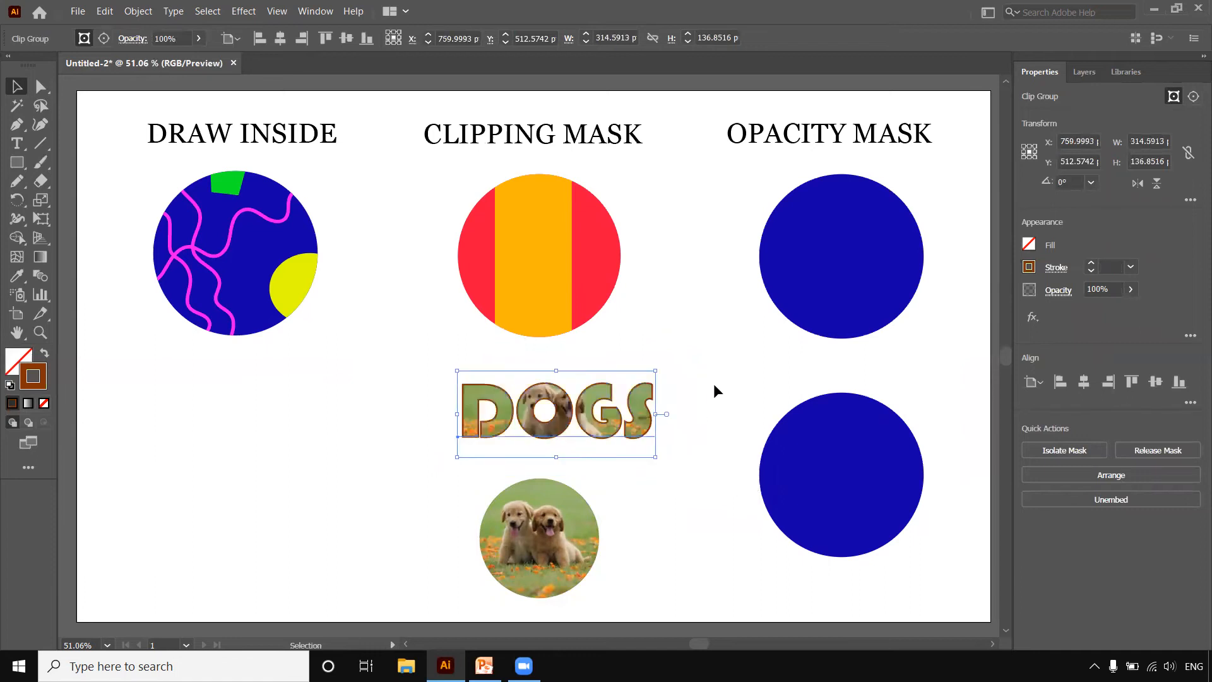
pyautogui.click(714, 385)
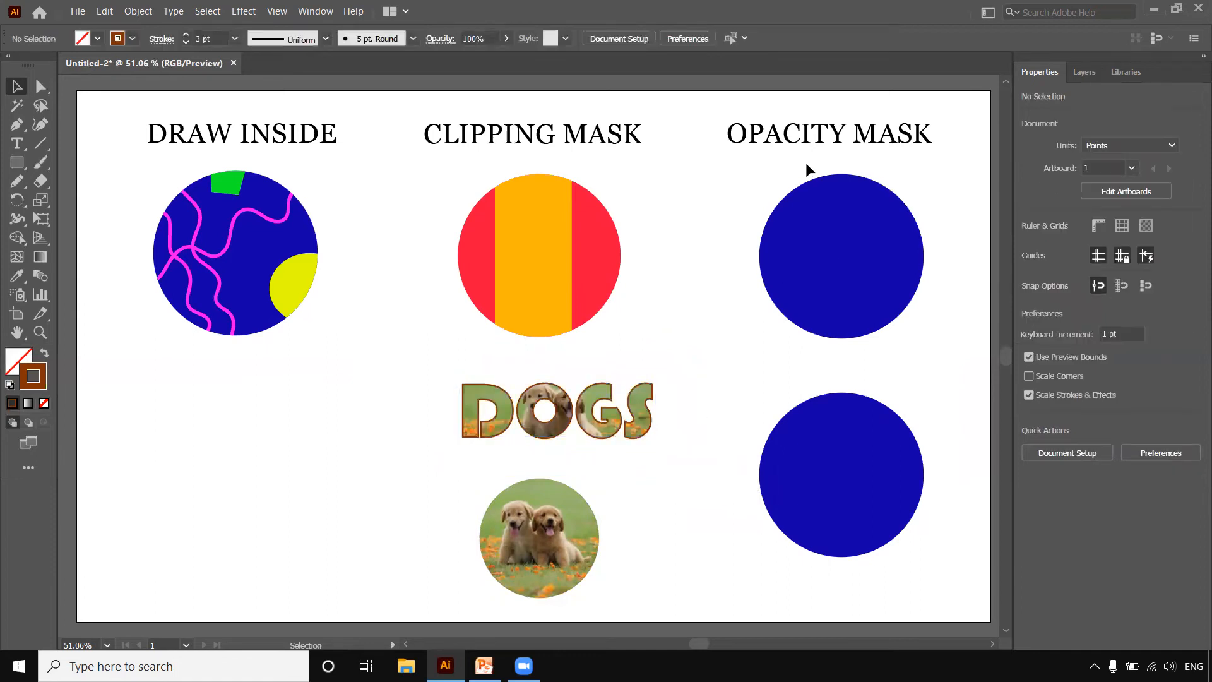
# Move the lower blue circle in the Opacity Mask column slightly down and leave isolation mode
pyautogui.moveTo(693, 643); pyautogui.dragTo(697, 643)
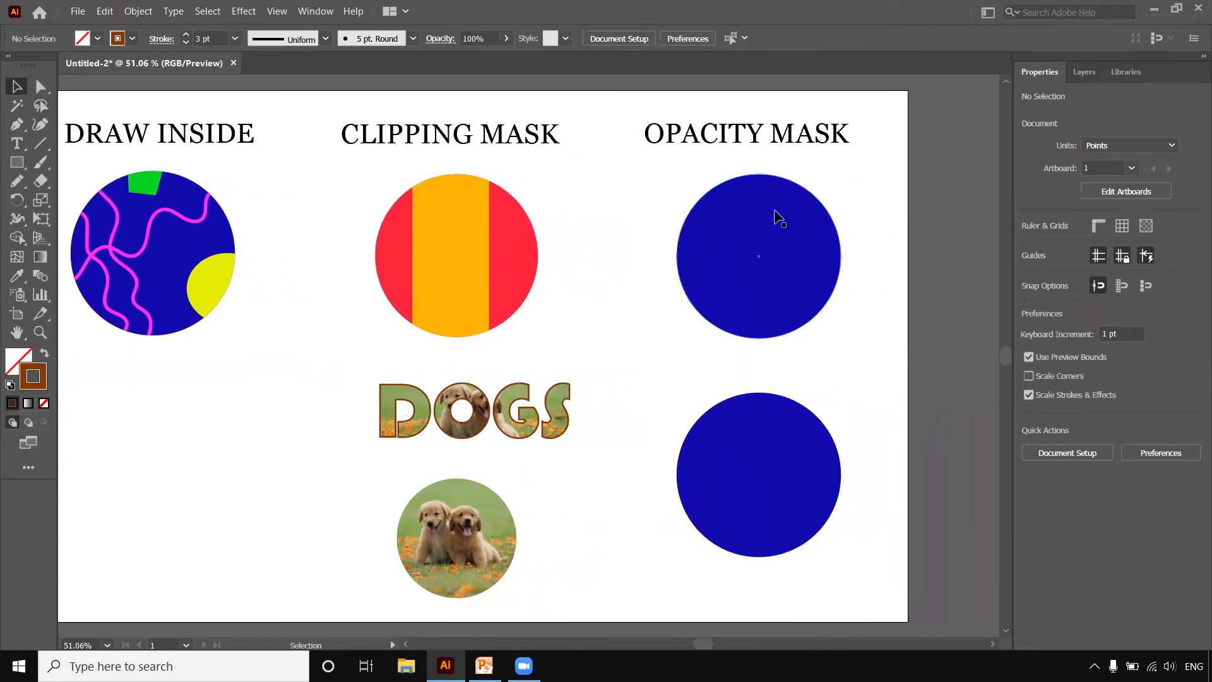
pyautogui.doubleClick(765, 514)
pyautogui.moveTo(765, 546); pyautogui.dragTo(766, 585)
pyautogui.click(868, 429)
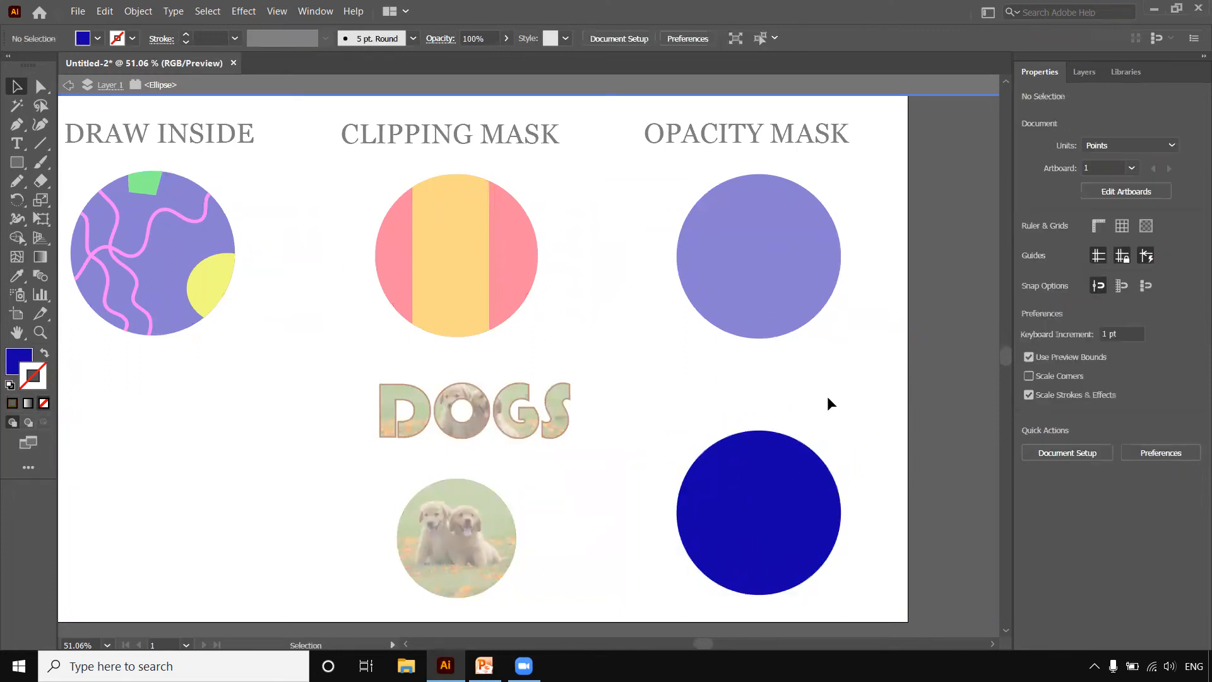
pyautogui.doubleClick(827, 398)
# Draw a tall rectangle about 136 by 305 pt across the middle of the upper Opacity Mask circle
pyautogui.click(760, 263)
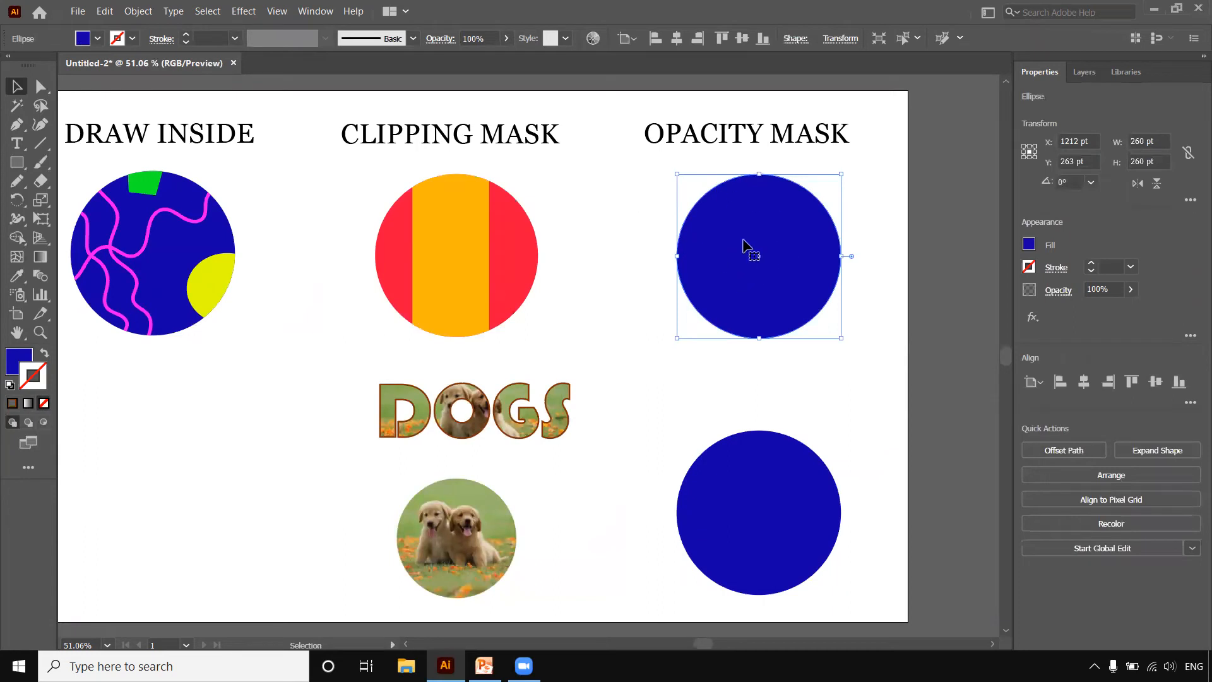
pyautogui.click(824, 381)
pyautogui.click(18, 166)
pyautogui.moveTo(717, 162); pyautogui.dragTo(802, 356)
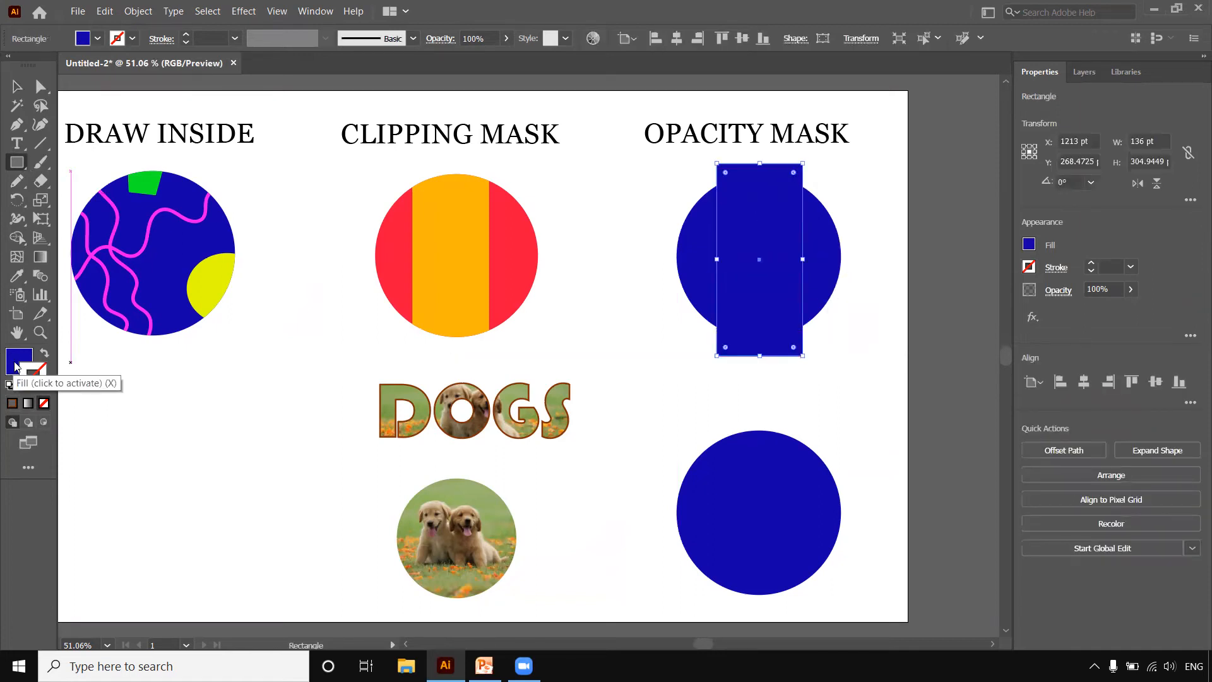
# Fill the rectangle over the upper blue circle with lime green, ABE900, and deselect it
pyautogui.click(18, 361)
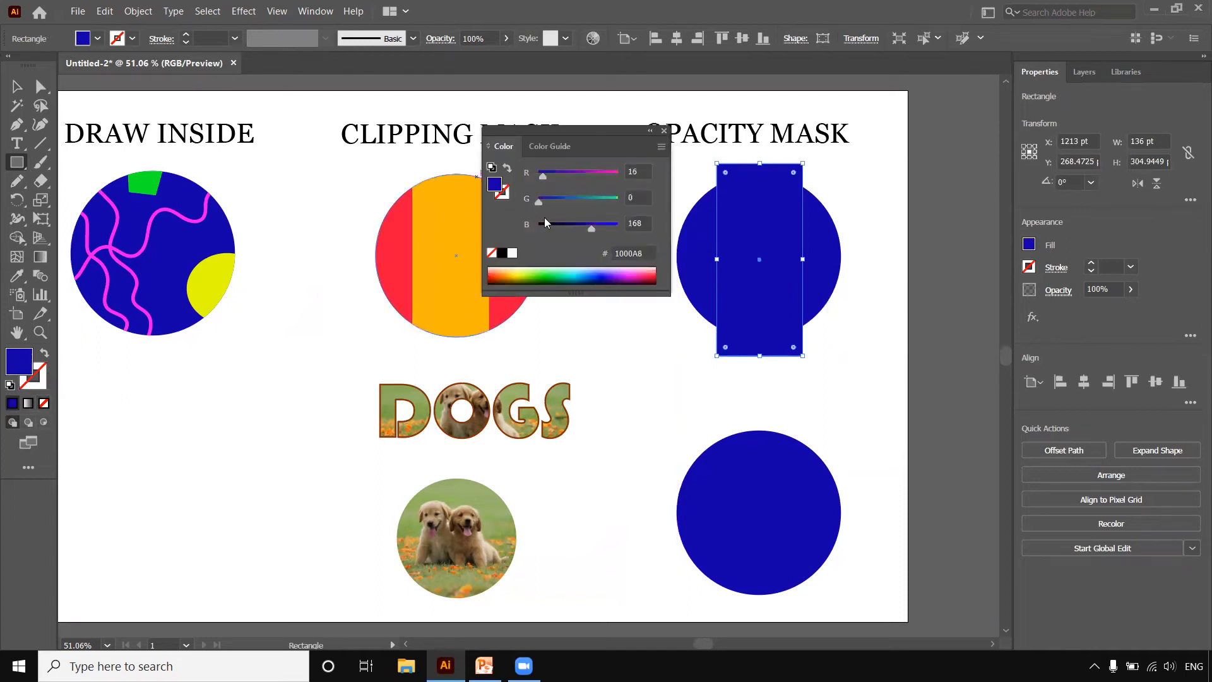
pyautogui.click(528, 270)
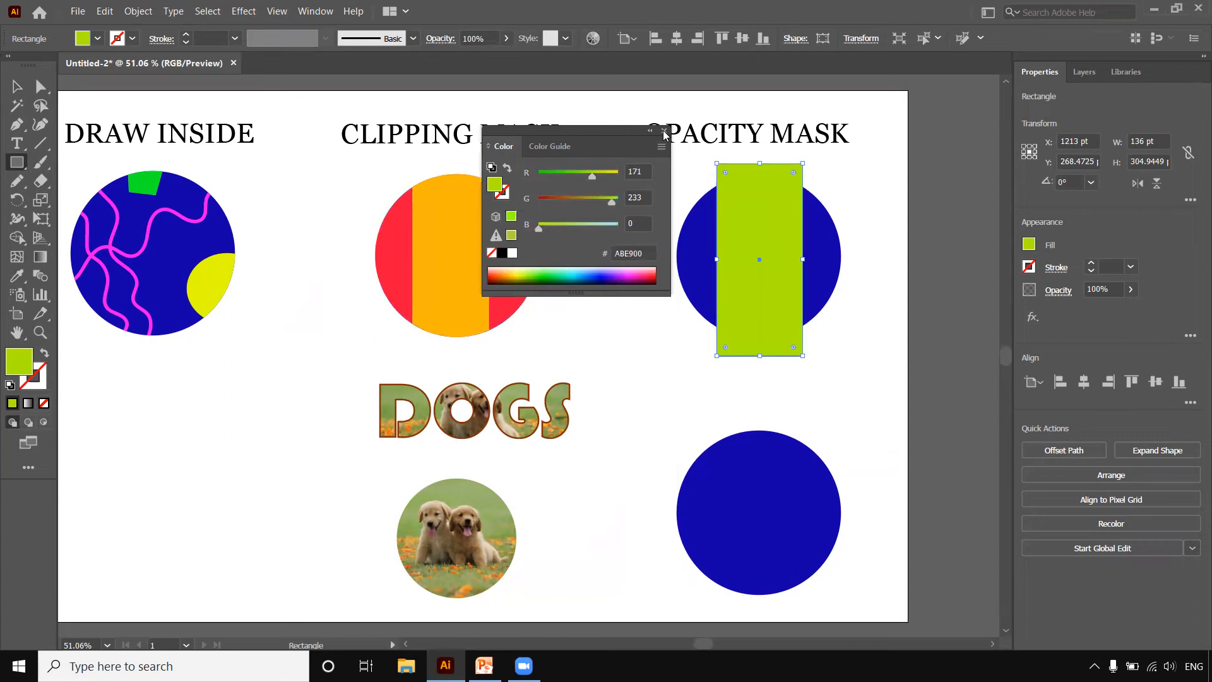
pyautogui.click(16, 87)
pyautogui.click(892, 319)
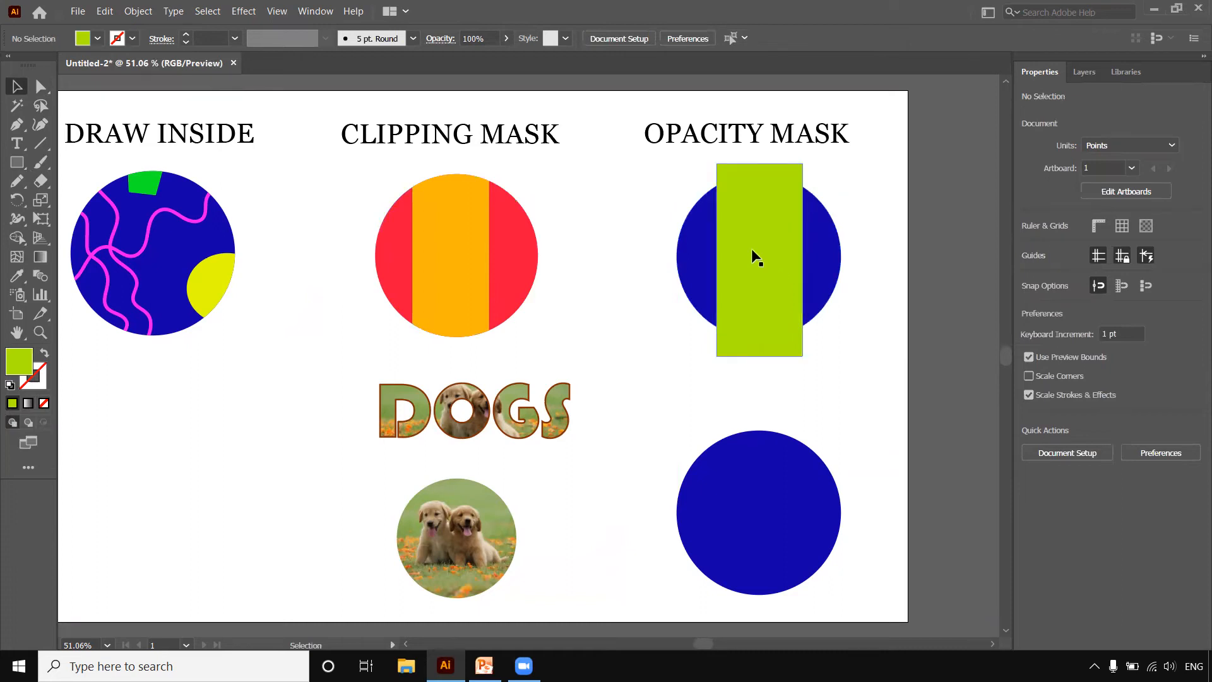
# Give the rectangle a white-to-black linear gradient running upward at about 81°, with black at the top
pyautogui.click(760, 282)
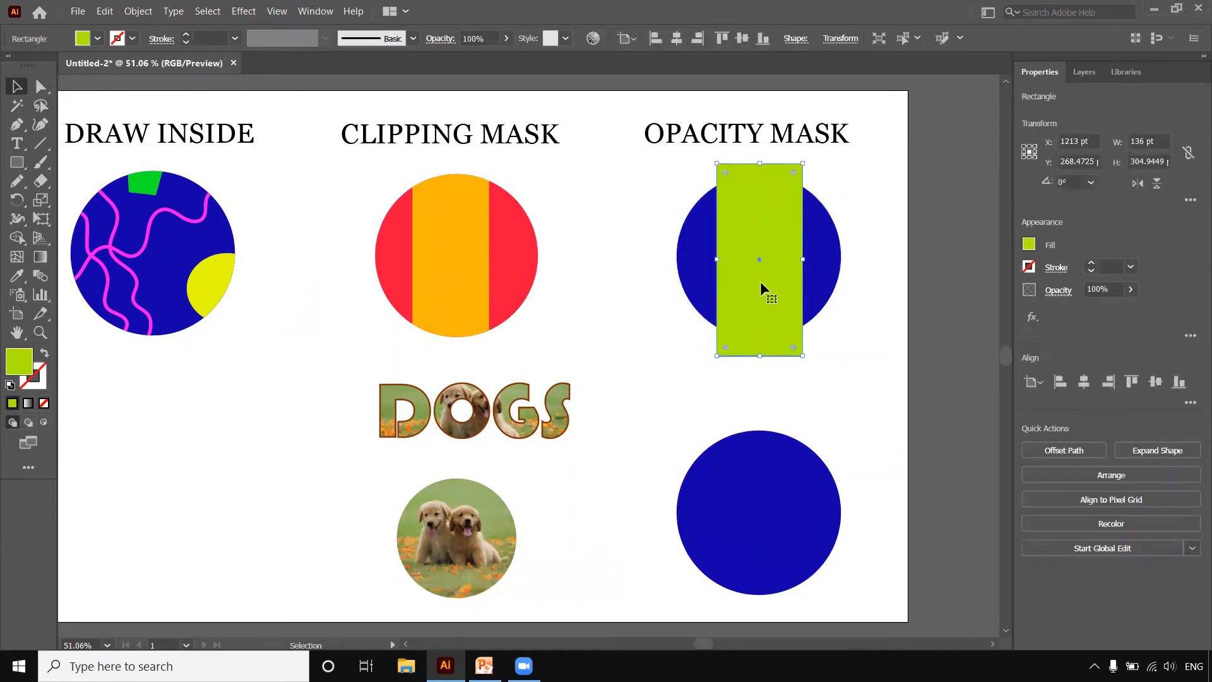
pyautogui.click(39, 258)
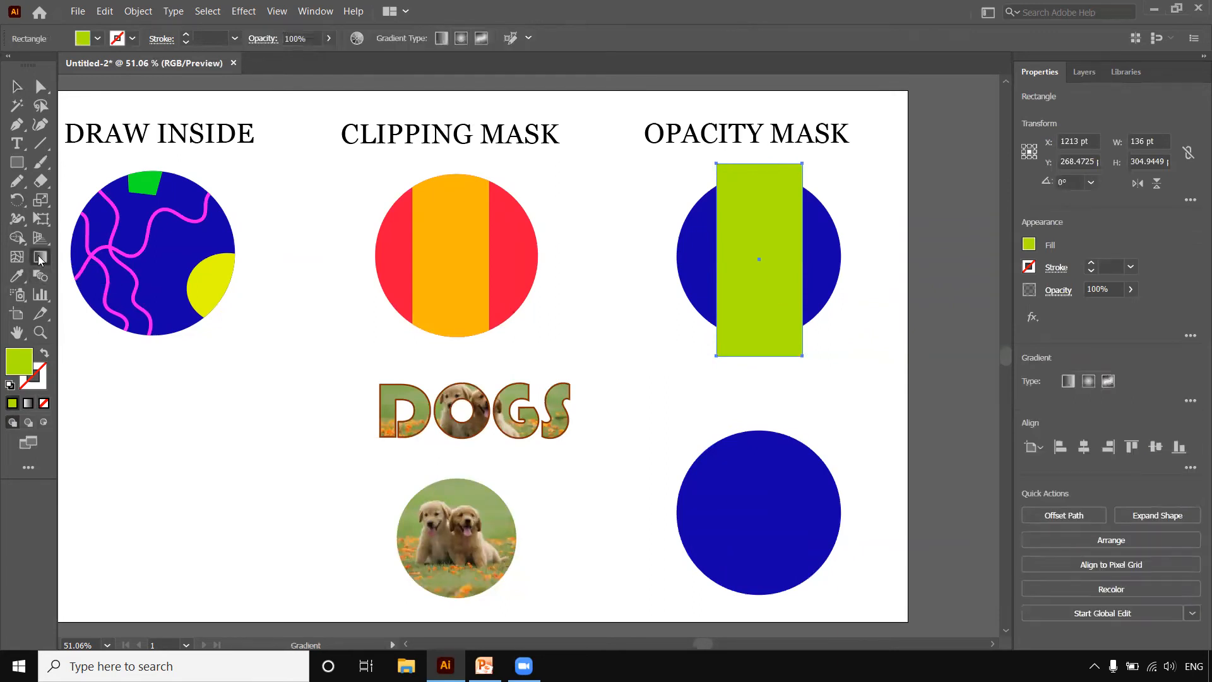
pyautogui.click(27, 404)
pyautogui.moveTo(690, 193); pyautogui.dragTo(451, 198)
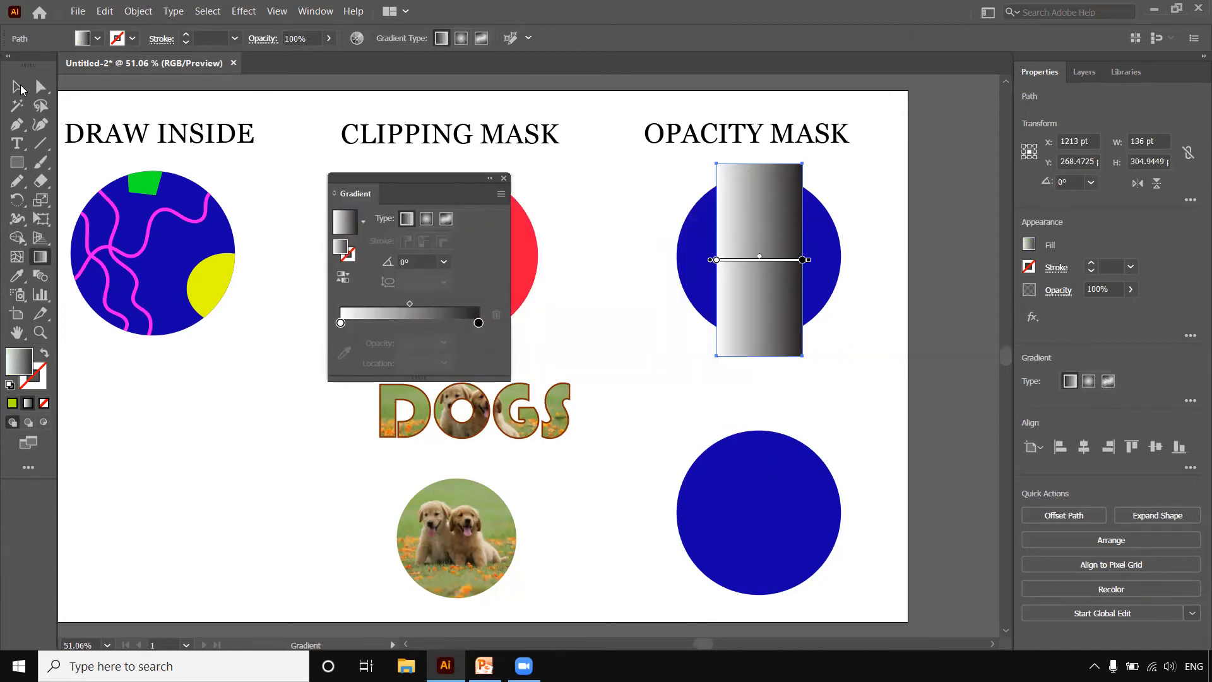
pyautogui.moveTo(812, 258)
pyautogui.mouseDown()
pyautogui.moveTo(757, 185)
pyautogui.moveTo(710, 172)
pyautogui.moveTo(723, 213)
pyautogui.mouseUp()
pyautogui.click(758, 268)
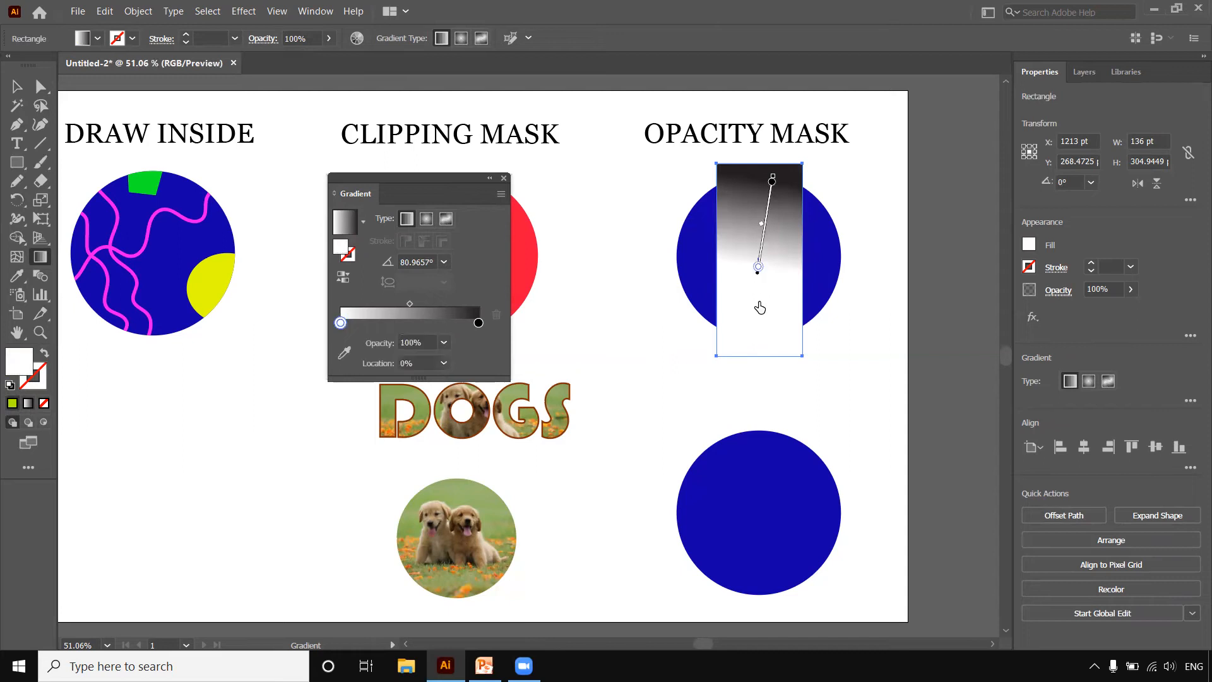
# Change the rectangle's gradient to black at both ends with a white stop near the middle at about 49%
pyautogui.moveTo(772, 177)
pyautogui.mouseDown()
pyautogui.moveTo(767, 210)
pyautogui.moveTo(770, 187)
pyautogui.mouseUp()
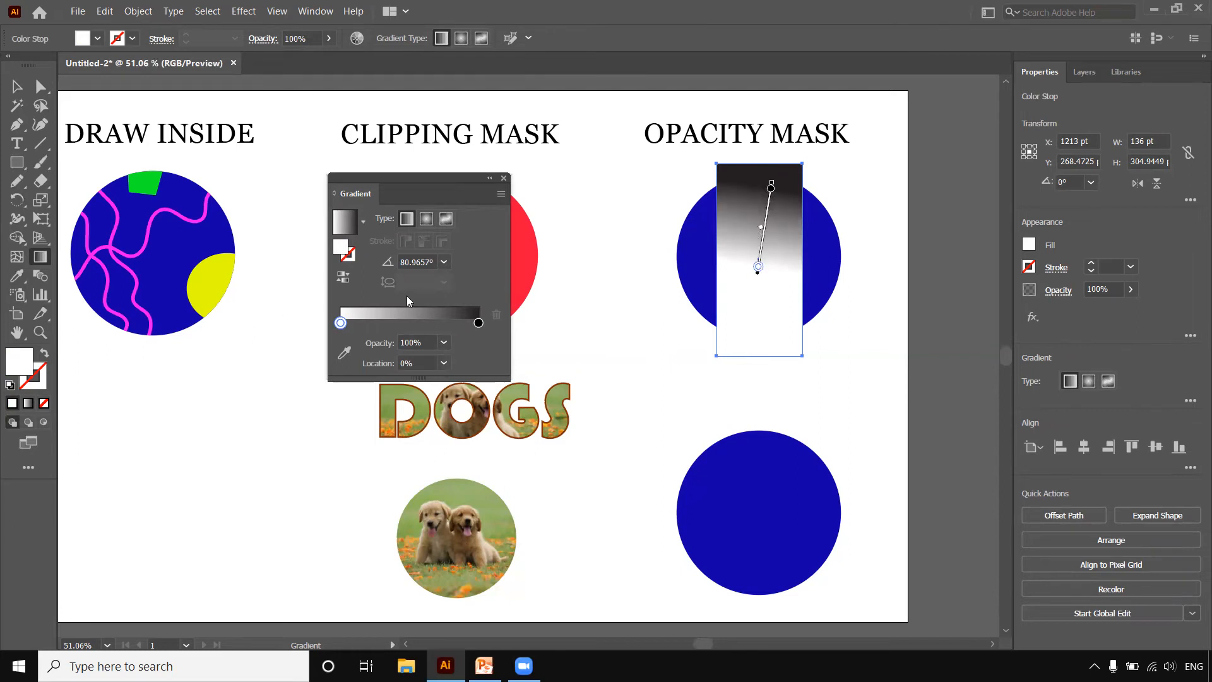
pyautogui.click(478, 323)
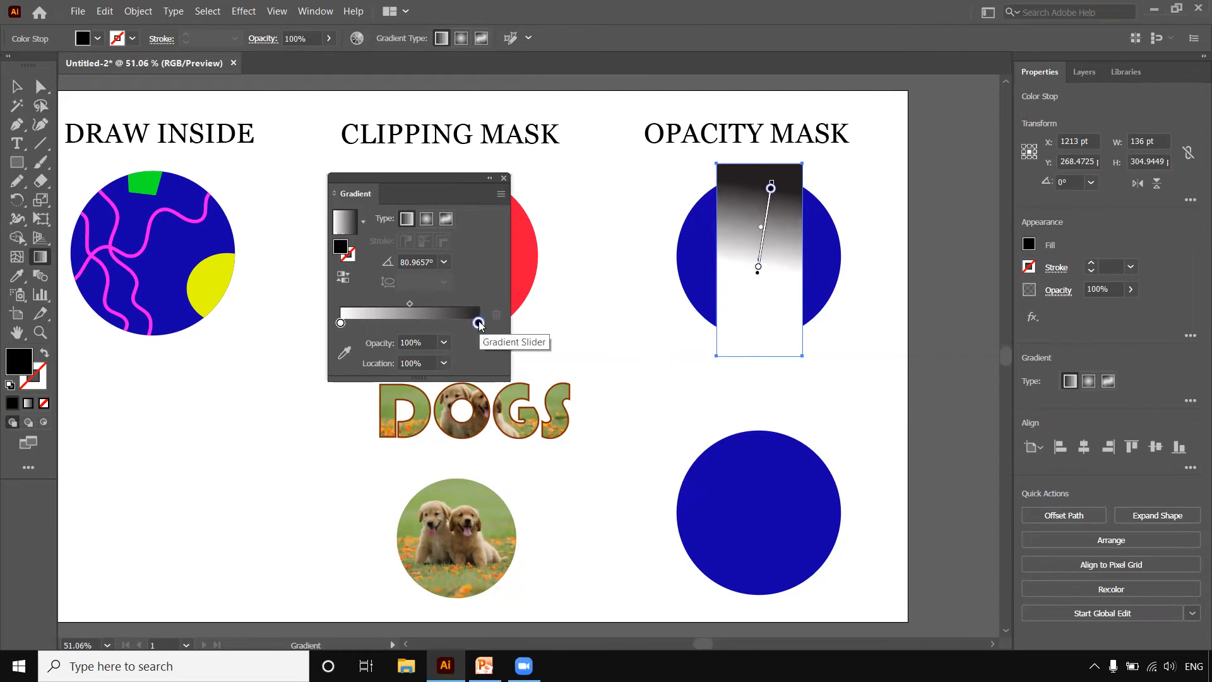
pyautogui.moveTo(479, 323); pyautogui.dragTo(348, 324)
pyautogui.click(340, 323)
pyautogui.click(429, 323)
pyautogui.moveTo(430, 323); pyautogui.dragTo(405, 325)
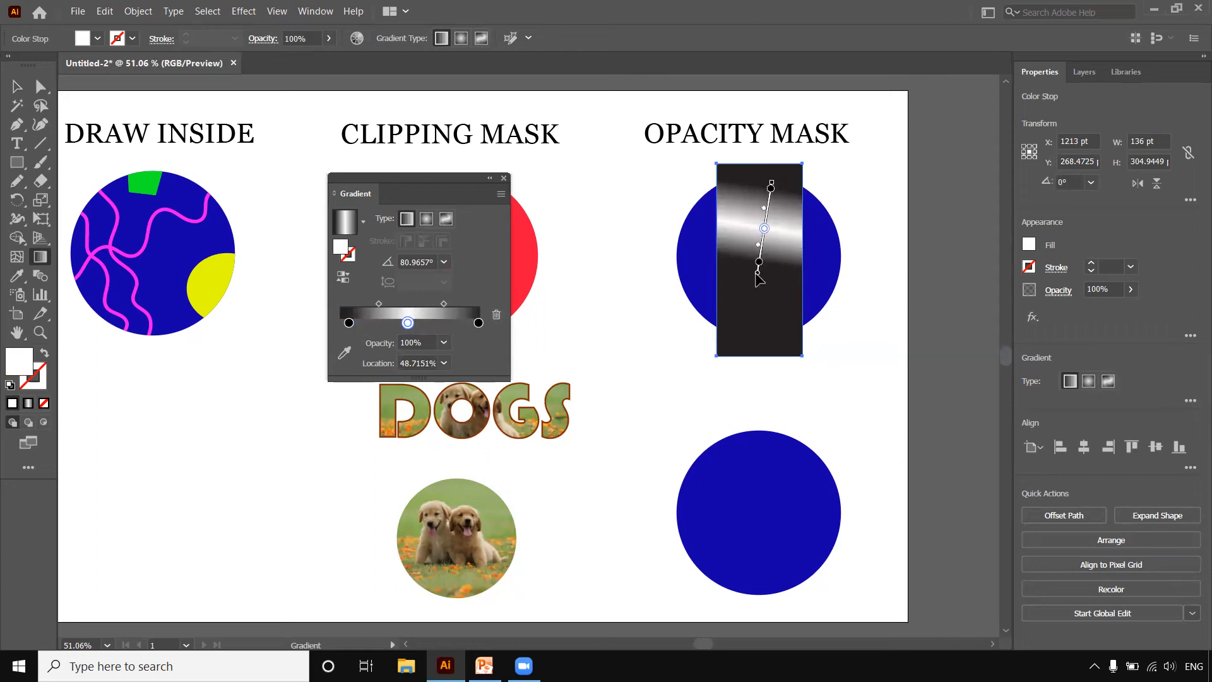
# Shift the rectangle's black-white-black gradient down toward its lower edge
pyautogui.moveTo(772, 188); pyautogui.dragTo(762, 255)
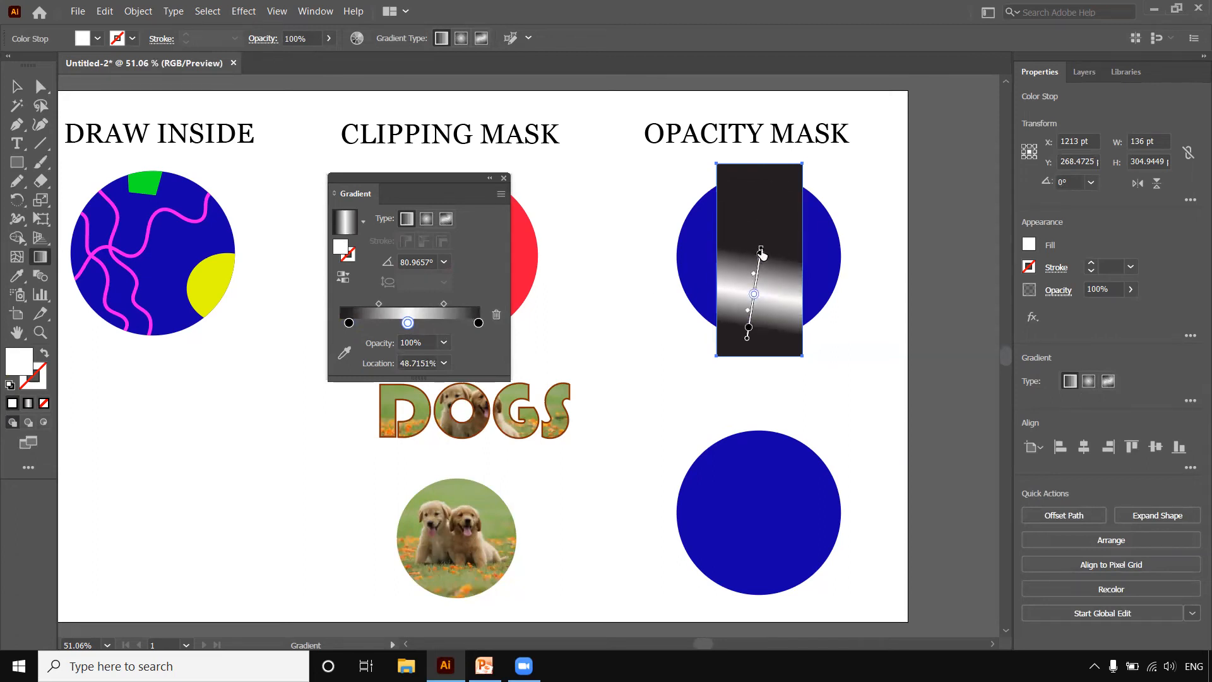
pyautogui.click(762, 253)
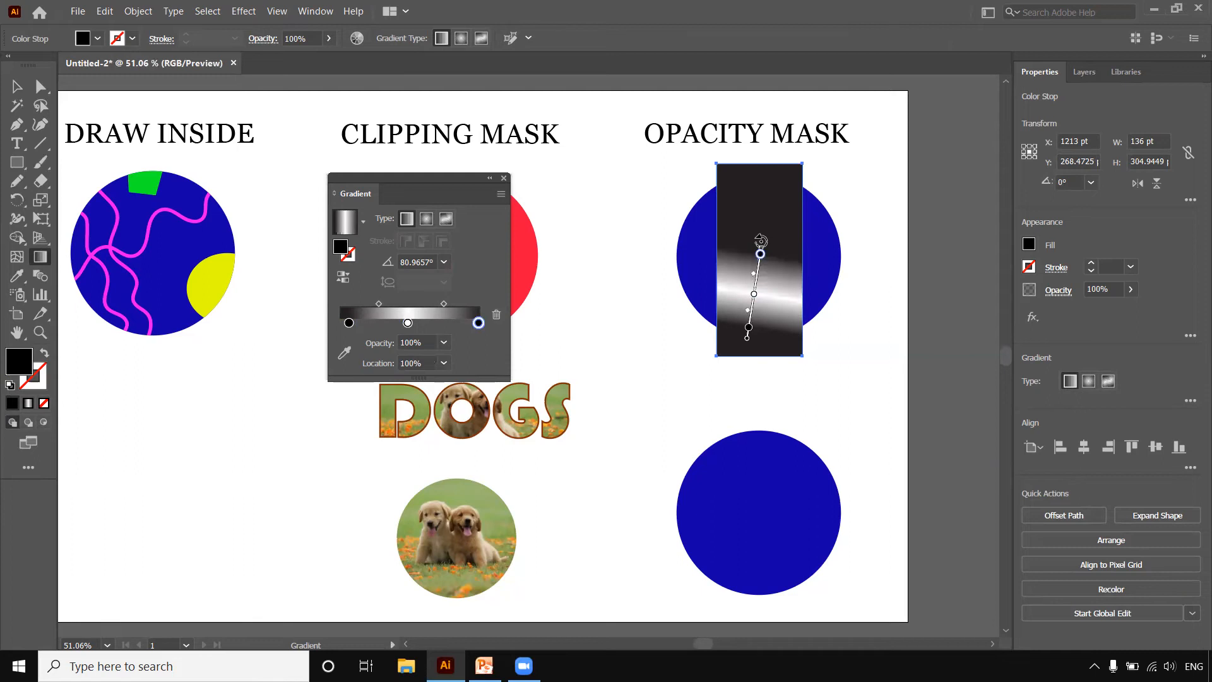
pyautogui.moveTo(746, 341); pyautogui.dragTo(739, 371)
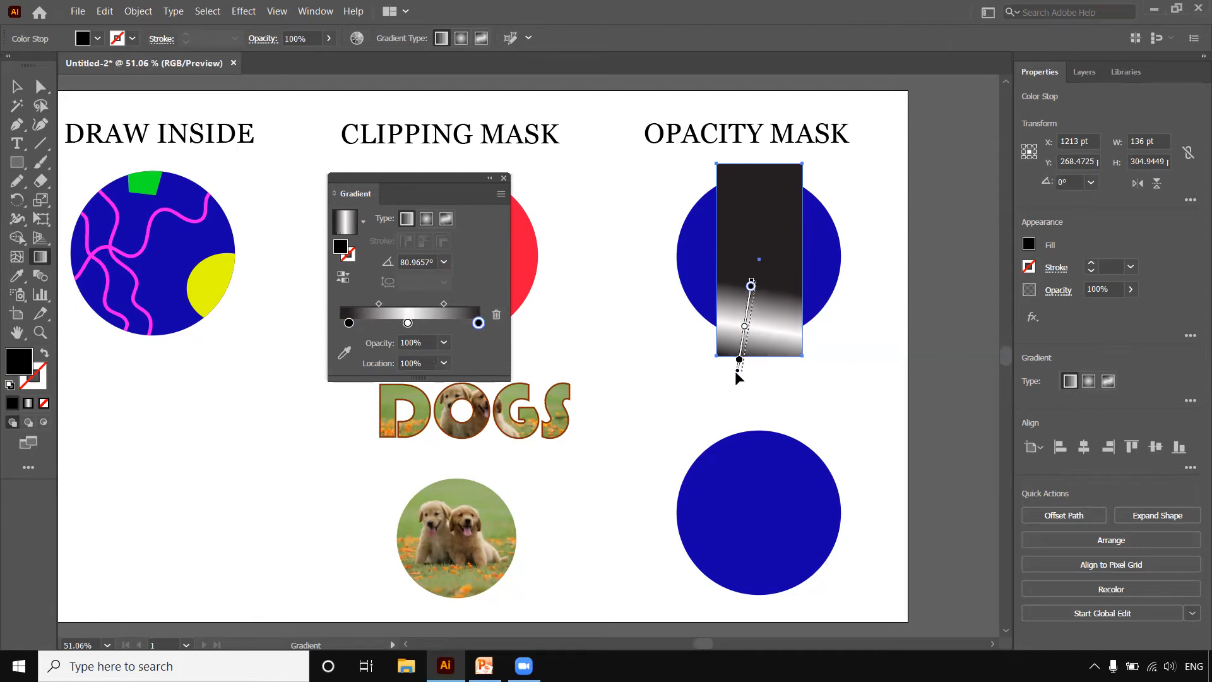
# Redraw the gradient nearly straight down through the rectangle, at about -91°, spanning most of its height
pyautogui.moveTo(760, 169); pyautogui.dragTo(758, 331)
pyautogui.click(16, 86)
pyautogui.moveTo(768, 260); pyautogui.dragTo(773, 258)
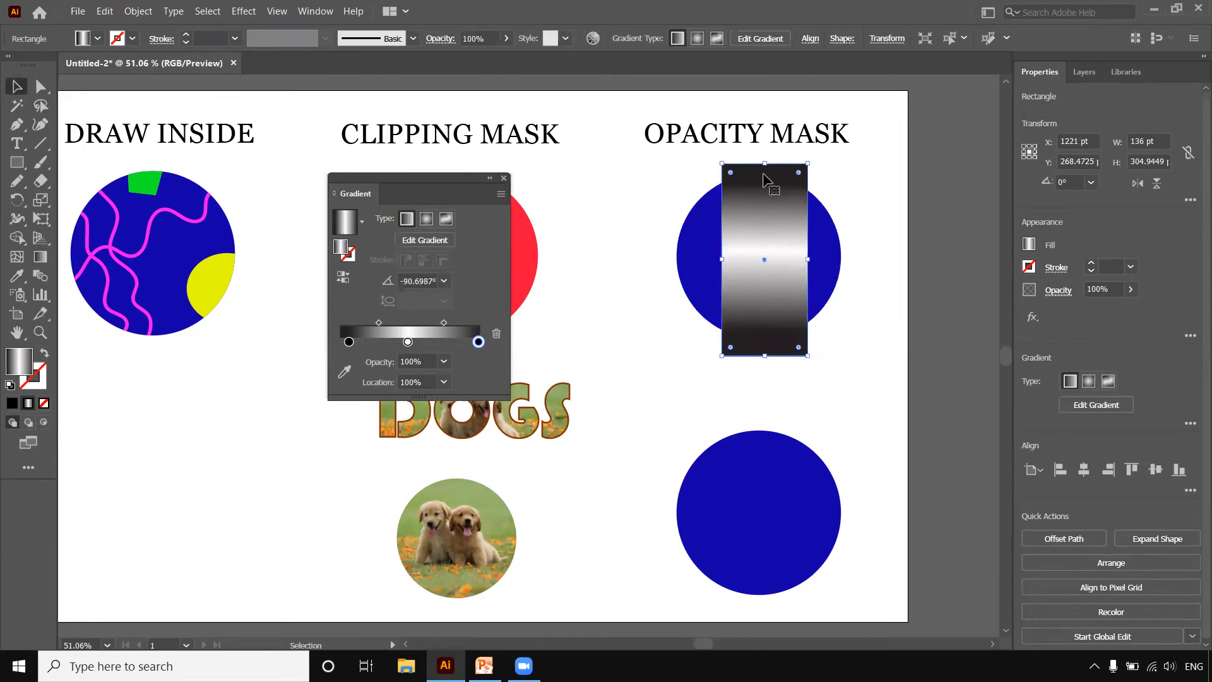
pyautogui.click(40, 256)
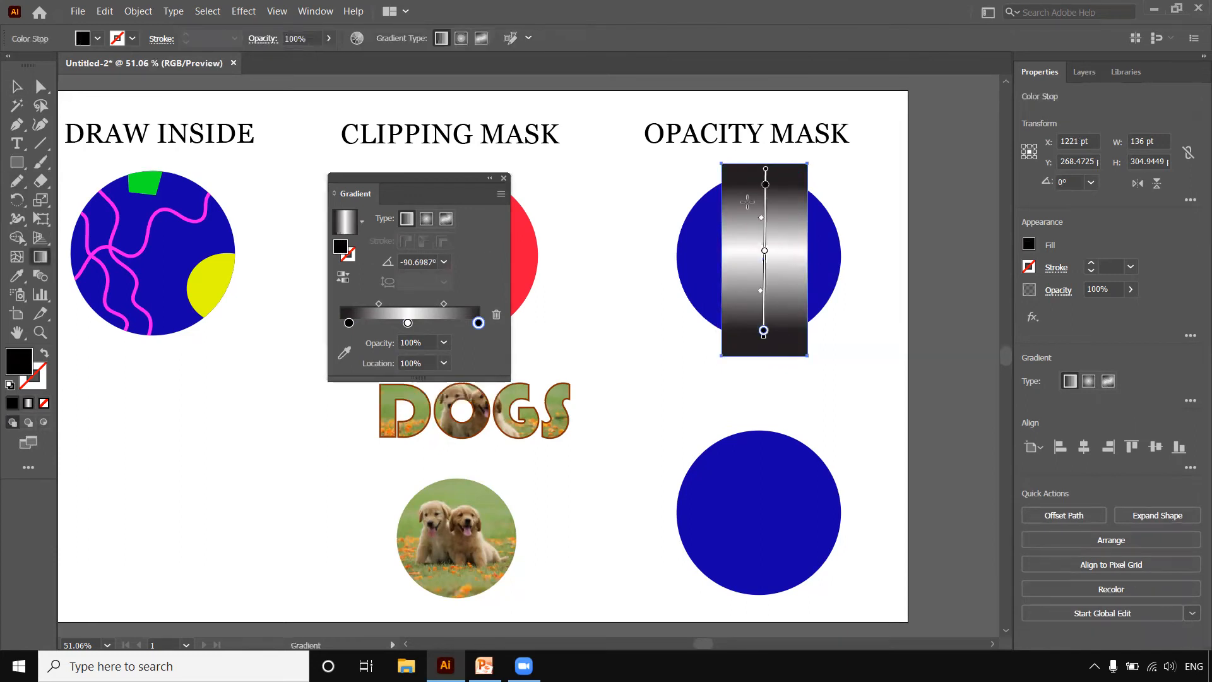
pyautogui.moveTo(778, 190); pyautogui.dragTo(774, 333)
pyautogui.press('v')
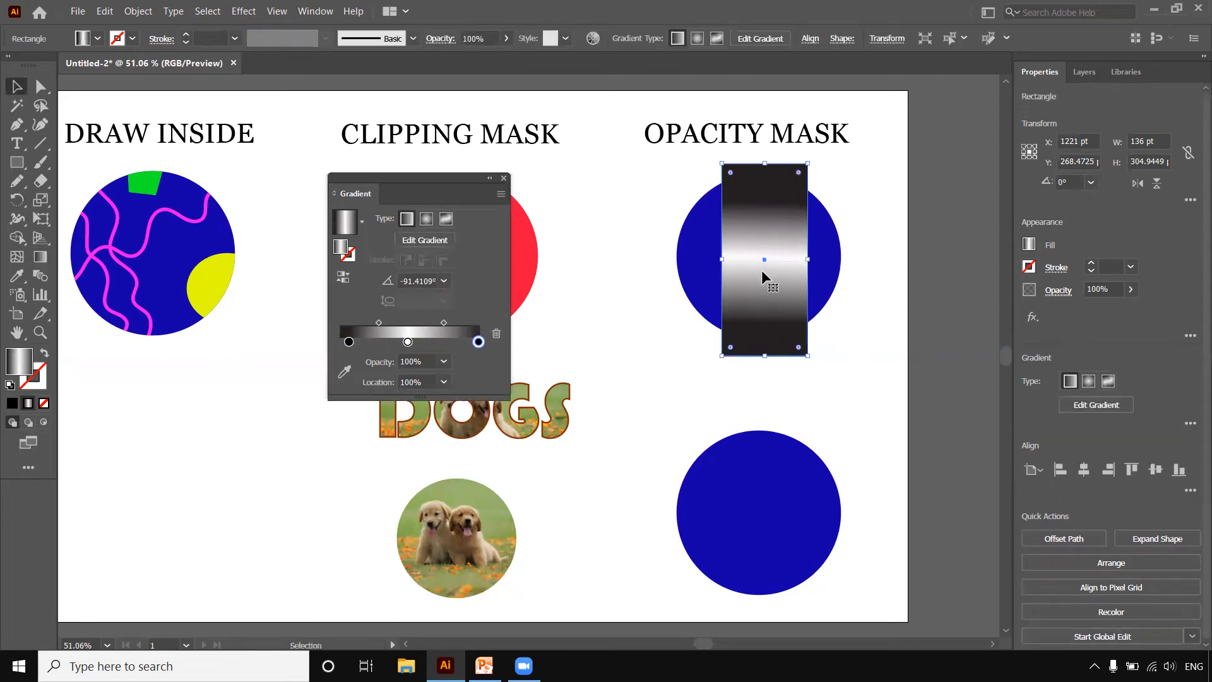
# Move the gradient's first black stop to about 0.78%, deselect the rectangle and close the gradient settings
pyautogui.moveTo(379, 323); pyautogui.dragTo(340, 343)
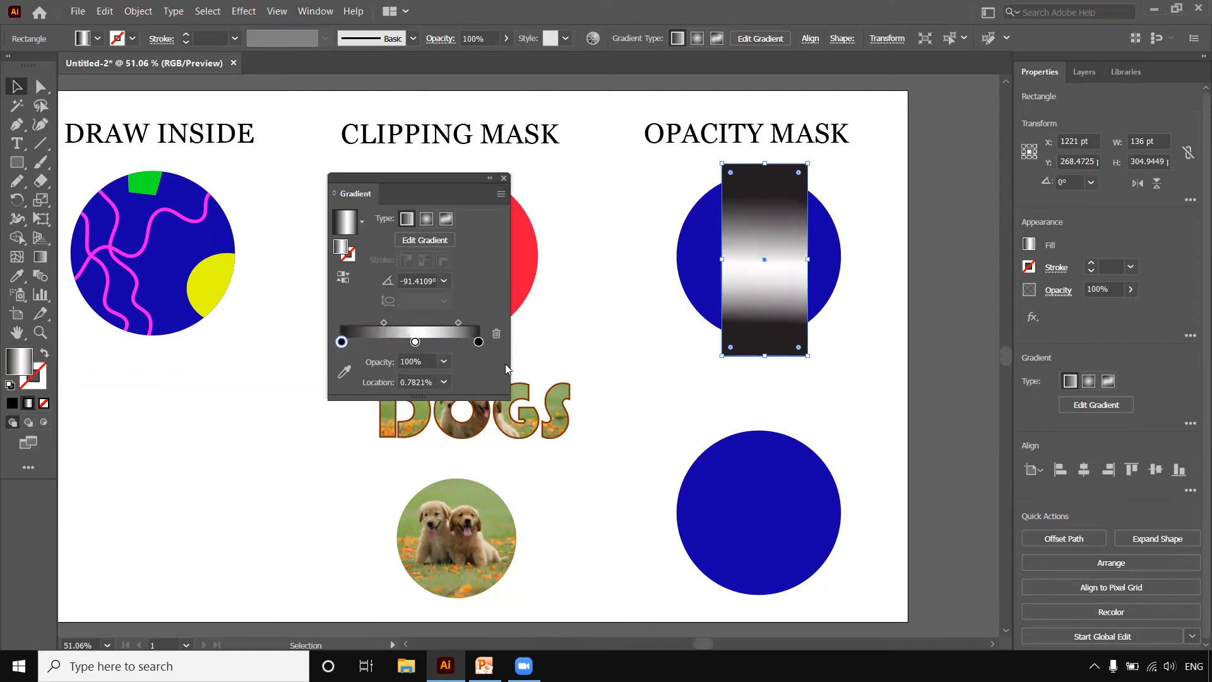
pyautogui.click(845, 381)
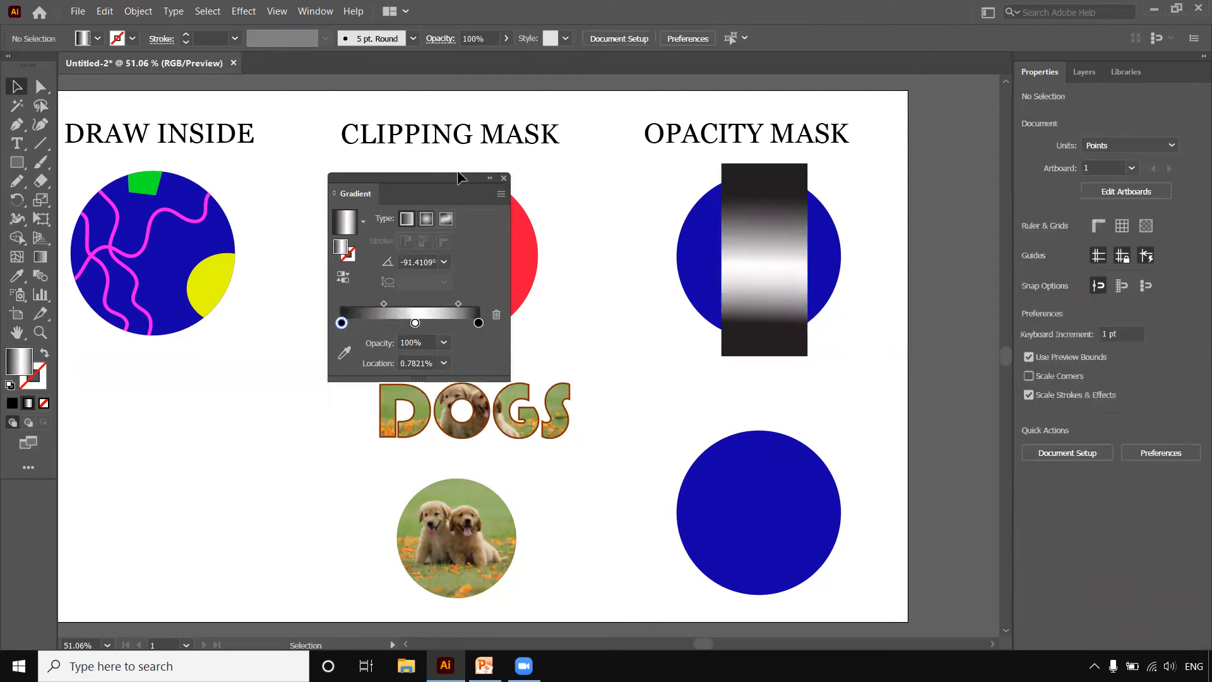
pyautogui.click(503, 178)
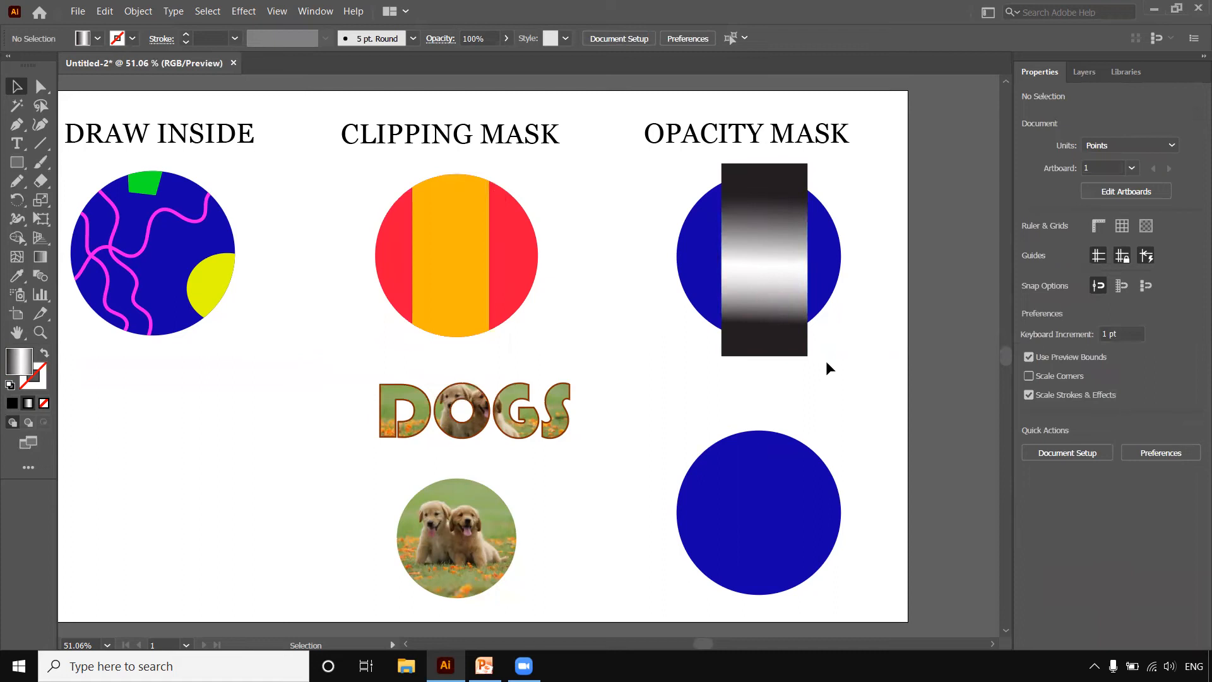
# Centre the gradient rectangle horizontally over the upper blue circle and select both shapes
pyautogui.moveTo(779, 261); pyautogui.dragTo(774, 259)
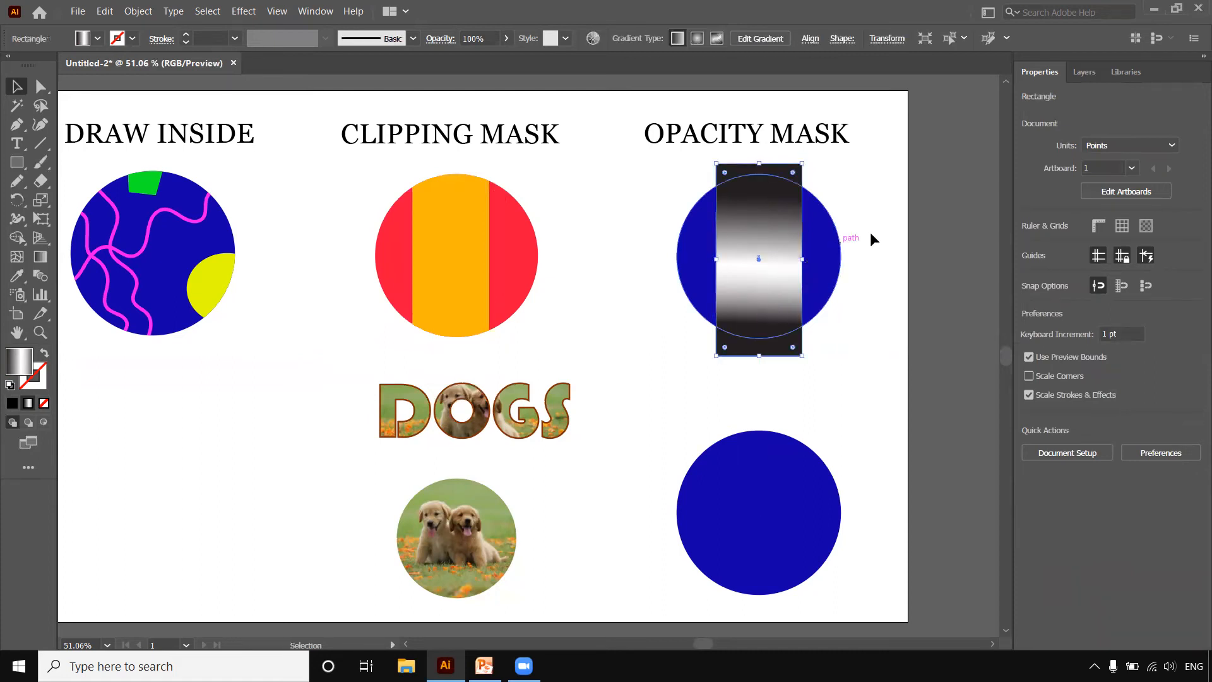
pyautogui.keyDown('shift'); pyautogui.click(811, 237); pyautogui.keyUp('shift')
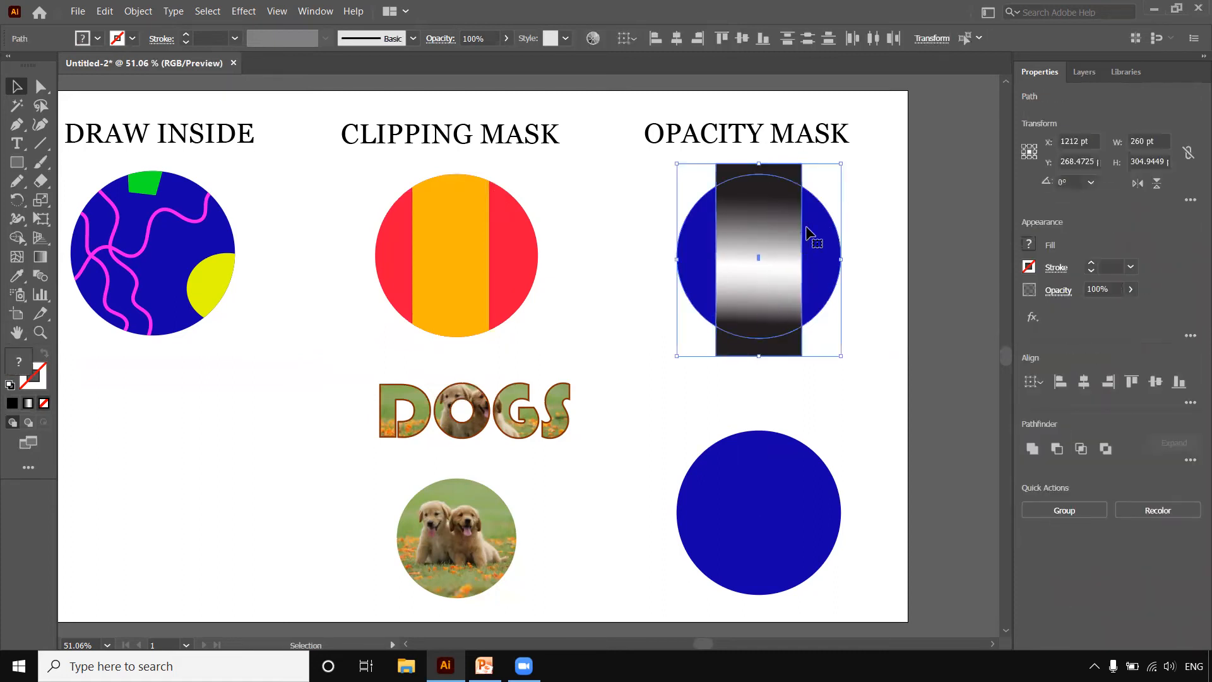
pyautogui.click(858, 244)
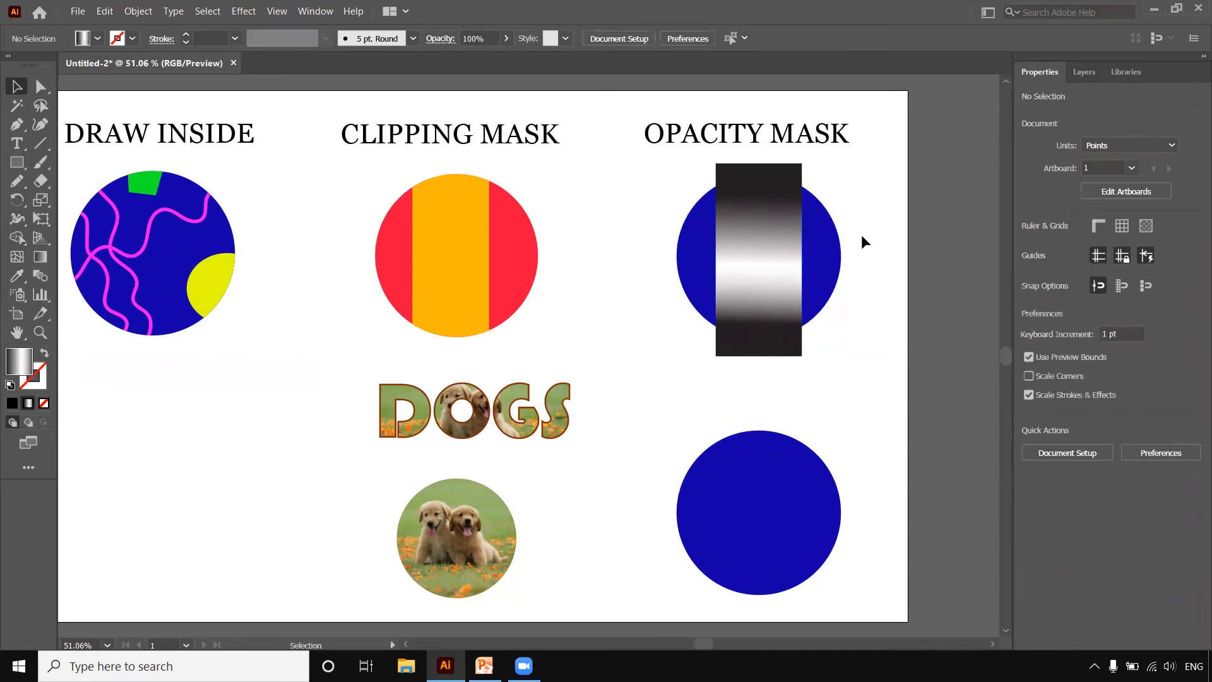
pyautogui.moveTo(847, 187); pyautogui.dragTo(764, 244)
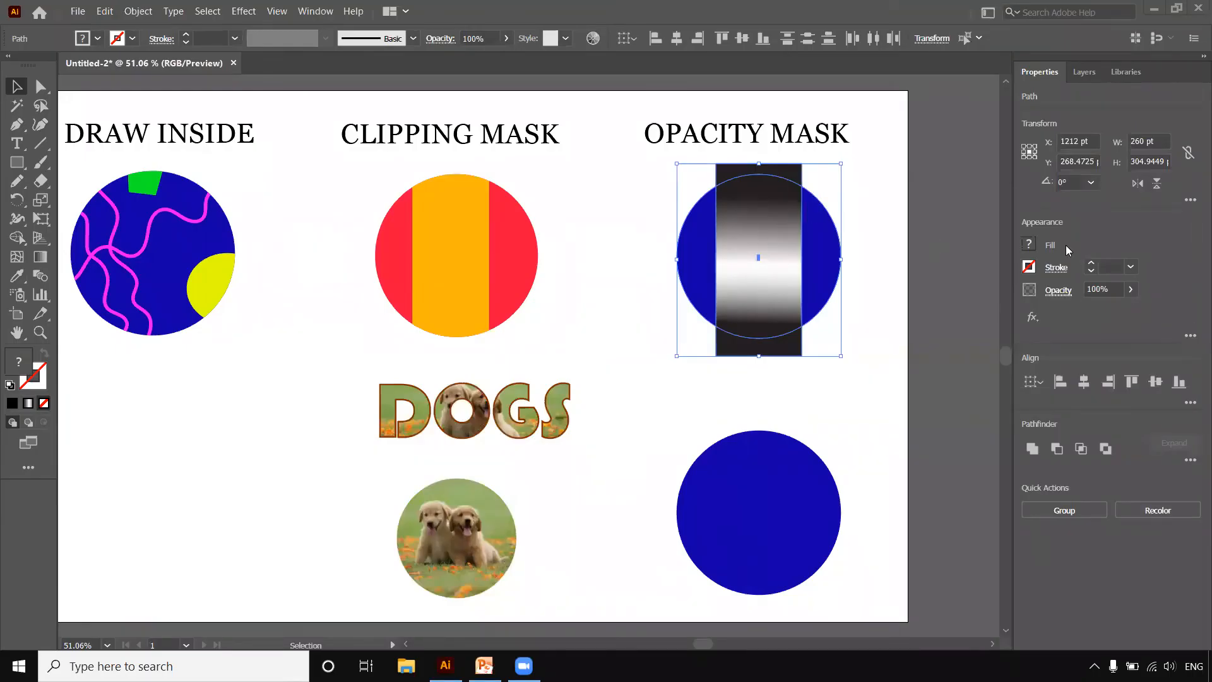
# Make an opacity mask for the upper blue circle from the gradient rectangle using the Transparency settings, and deselect it
pyautogui.click(1058, 292)
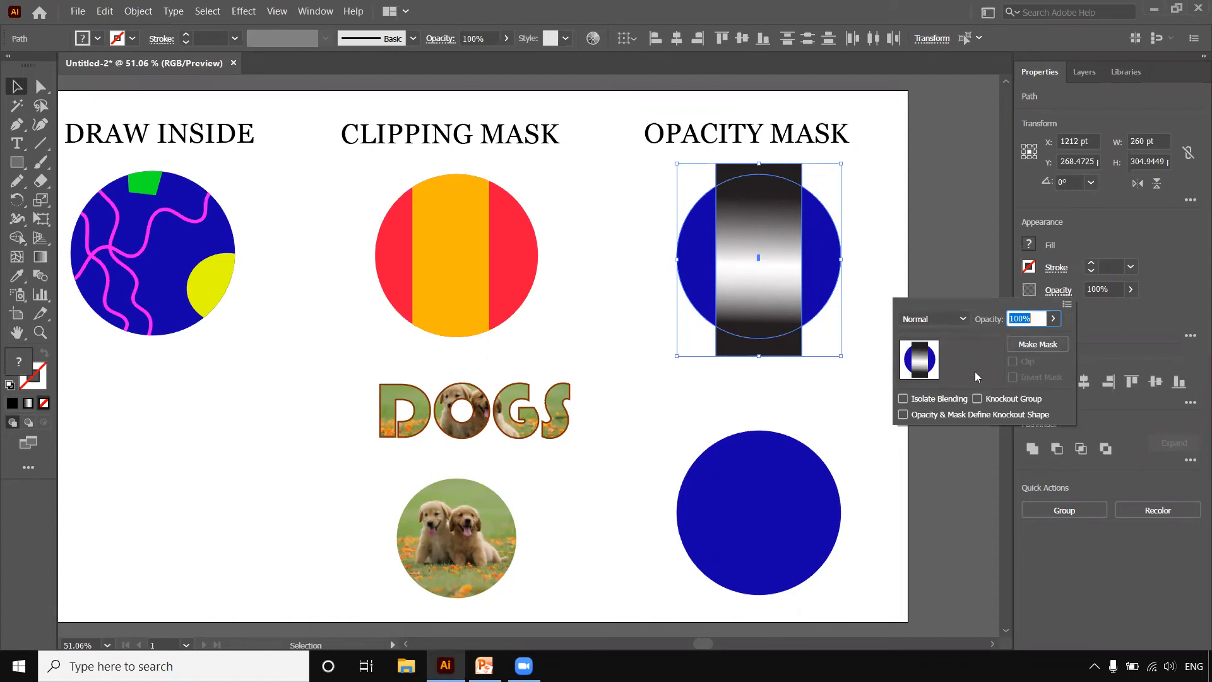
pyautogui.click(951, 239)
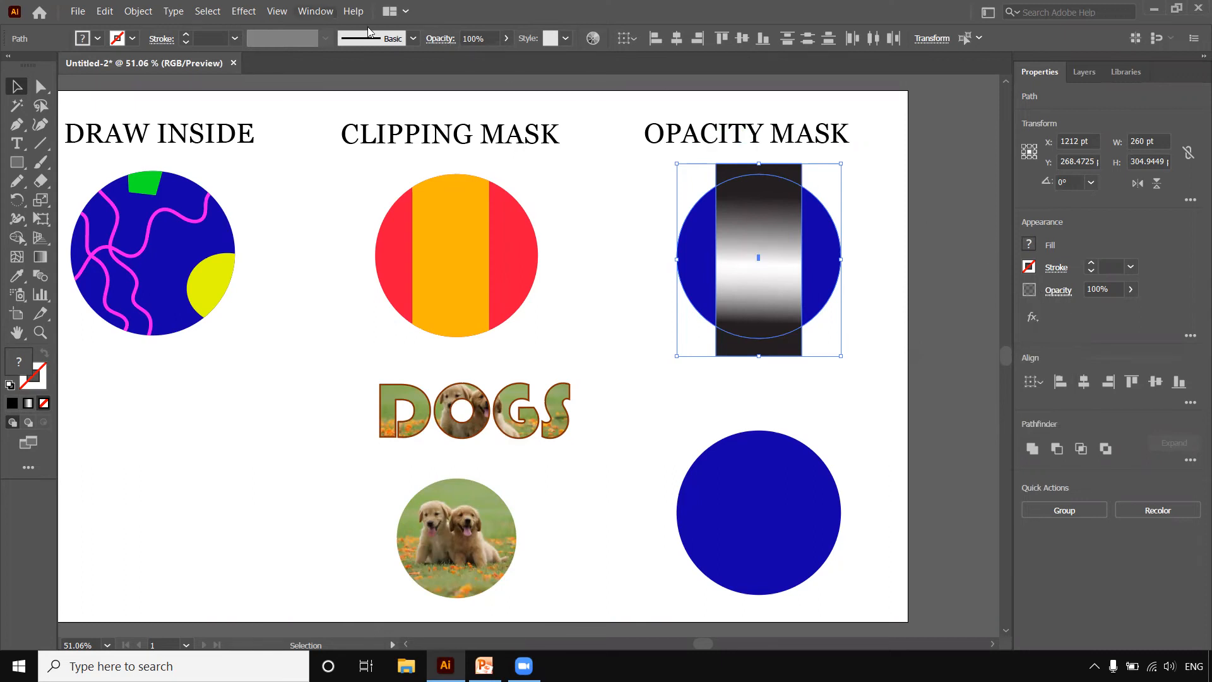
pyautogui.hotkey('alt', 'w')
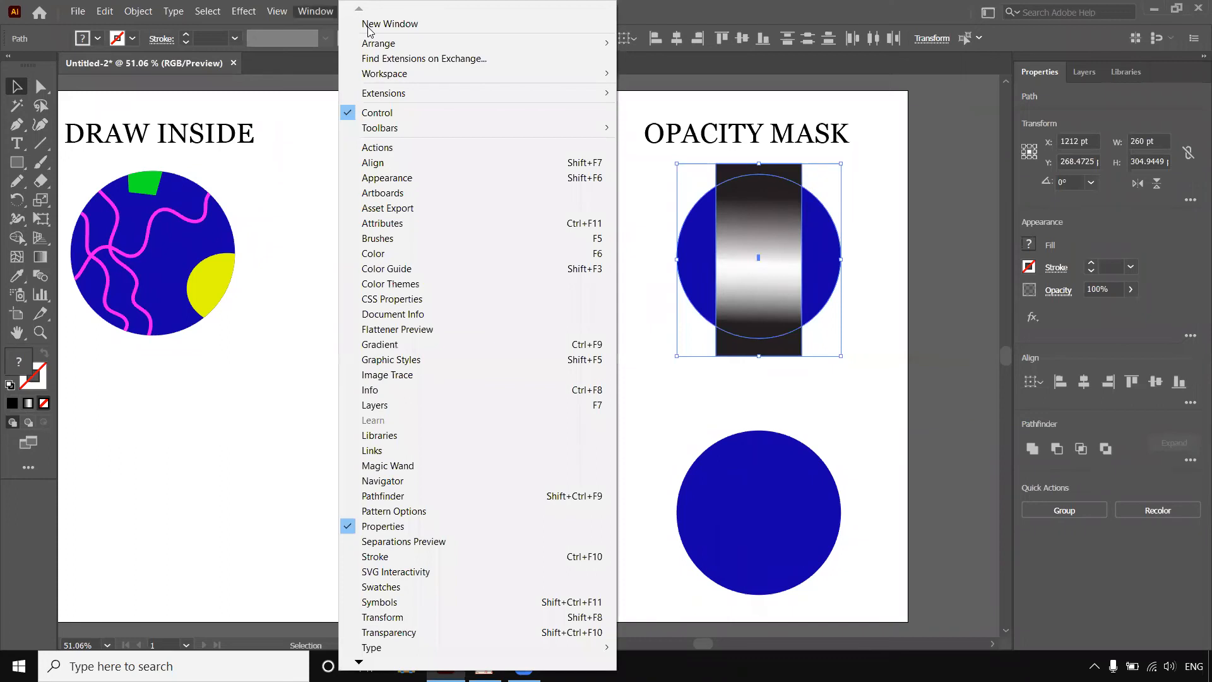
pyautogui.click(392, 633)
pyautogui.moveTo(755, 291); pyautogui.dragTo(985, 147)
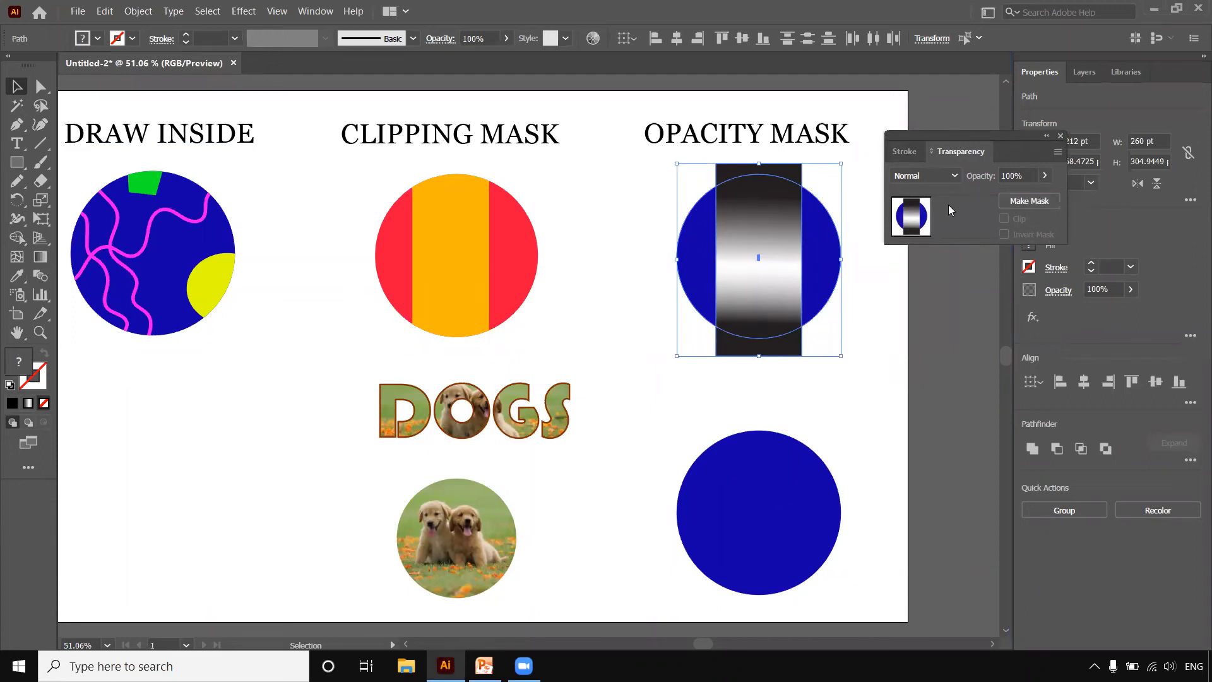
pyautogui.click(1019, 201)
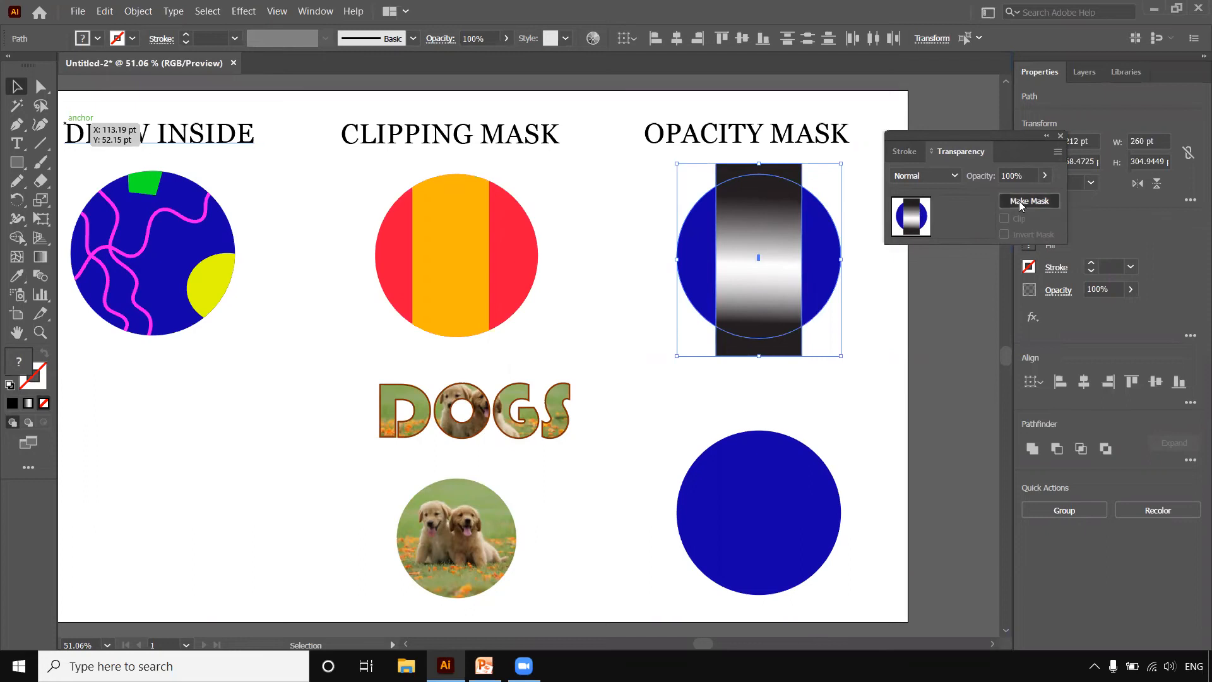
pyautogui.click(860, 317)
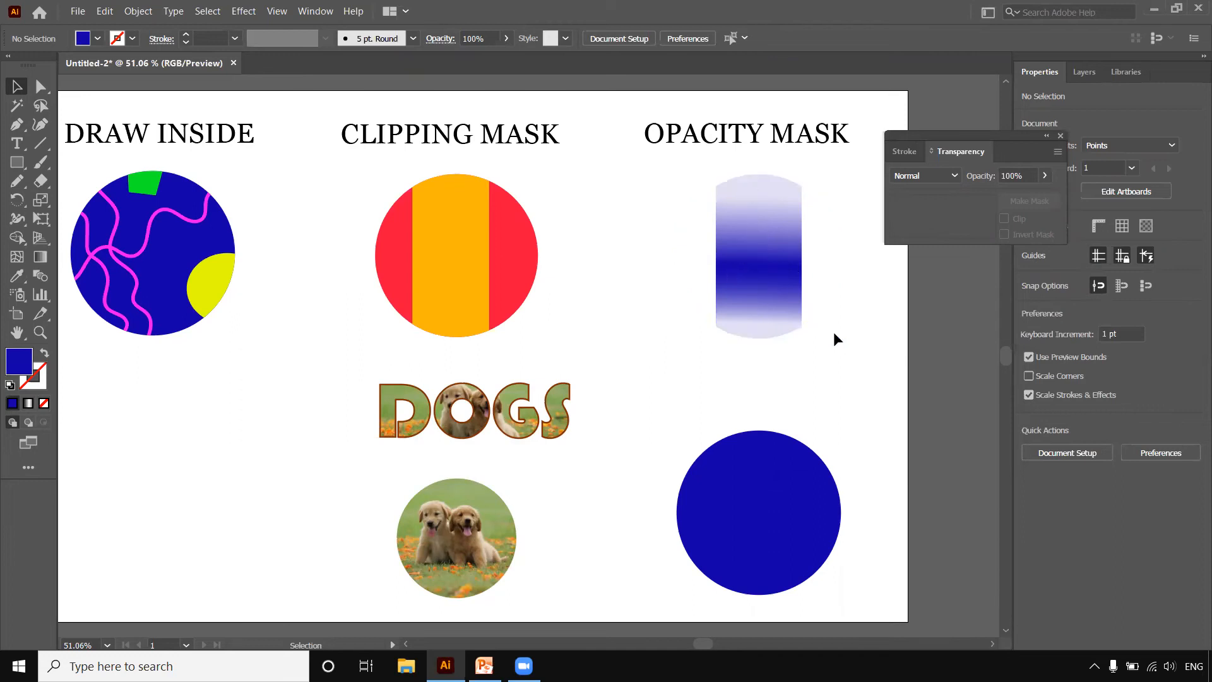
# Set the fill colour for new shapes to a bright orange-red
pyautogui.click(17, 162)
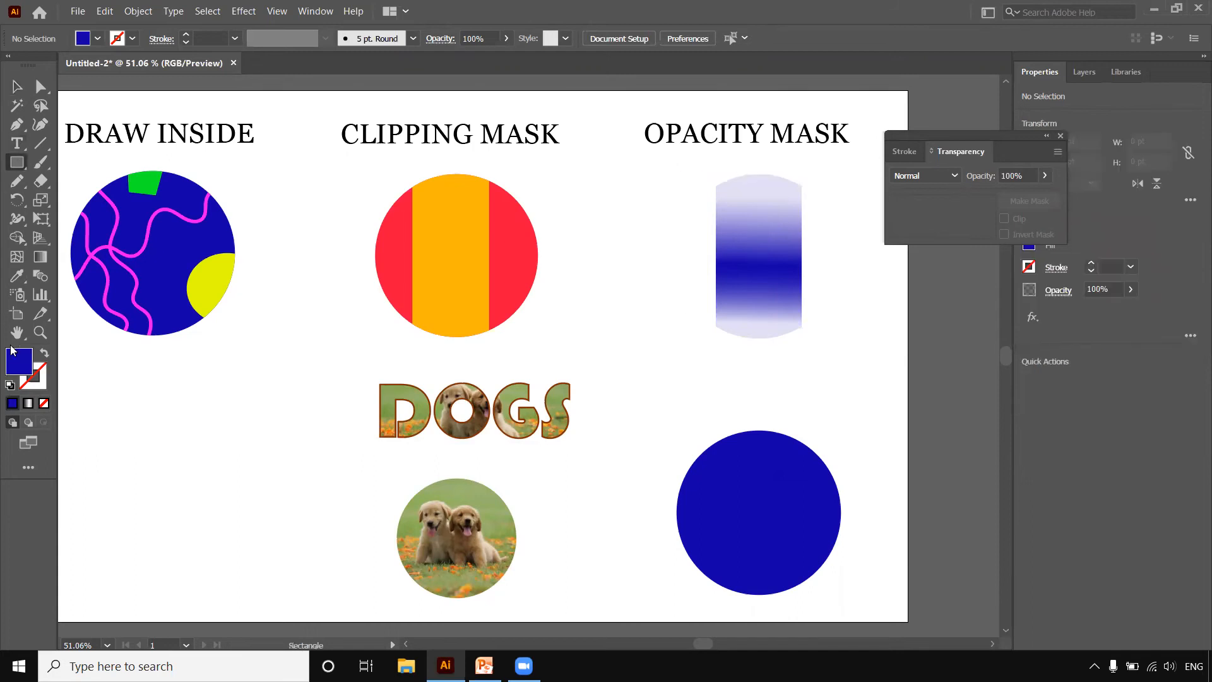
pyautogui.doubleClick(17, 364)
pyautogui.moveTo(749, 281); pyautogui.dragTo(758, 413)
pyautogui.moveTo(691, 222); pyautogui.dragTo(715, 221)
pyautogui.click(874, 227)
pyautogui.press('v')
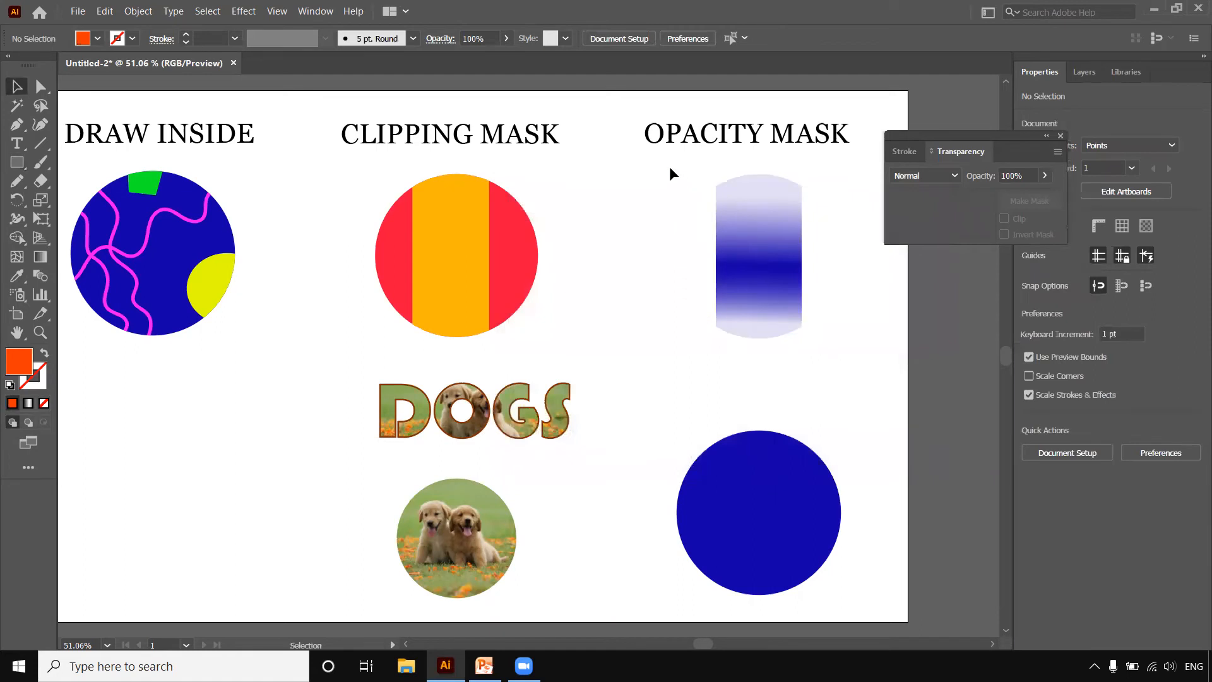
# Draw an orange-red square about 290 pt wide over the masked circle and send it backward behind the circle
pyautogui.click(17, 163)
pyautogui.moveTo(682, 175); pyautogui.dragTo(864, 357)
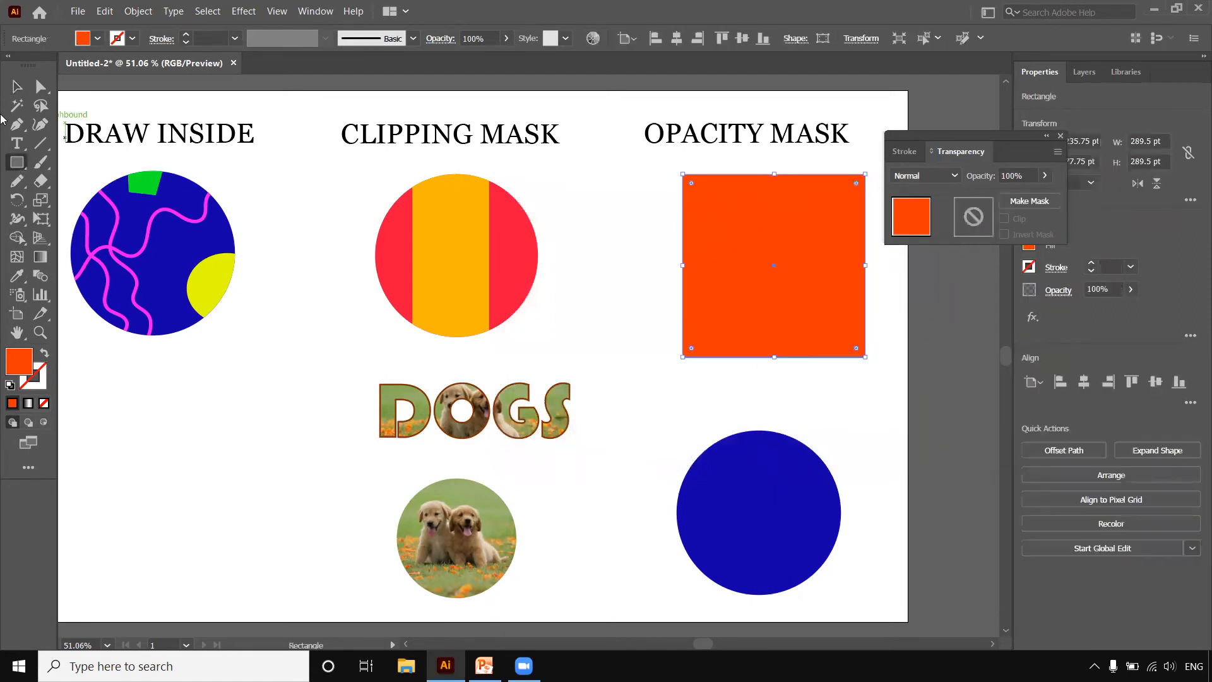
pyautogui.click(17, 87)
pyautogui.rightClick(838, 294)
pyautogui.moveTo(926, 543)
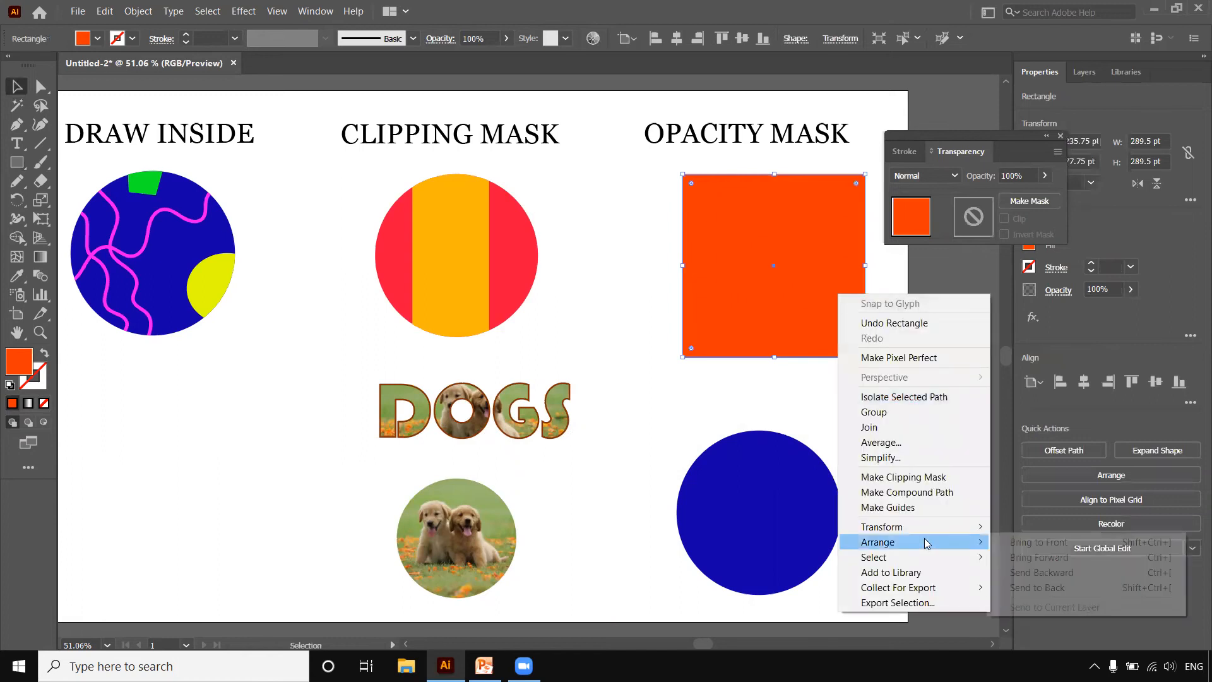
pyautogui.click(1035, 572)
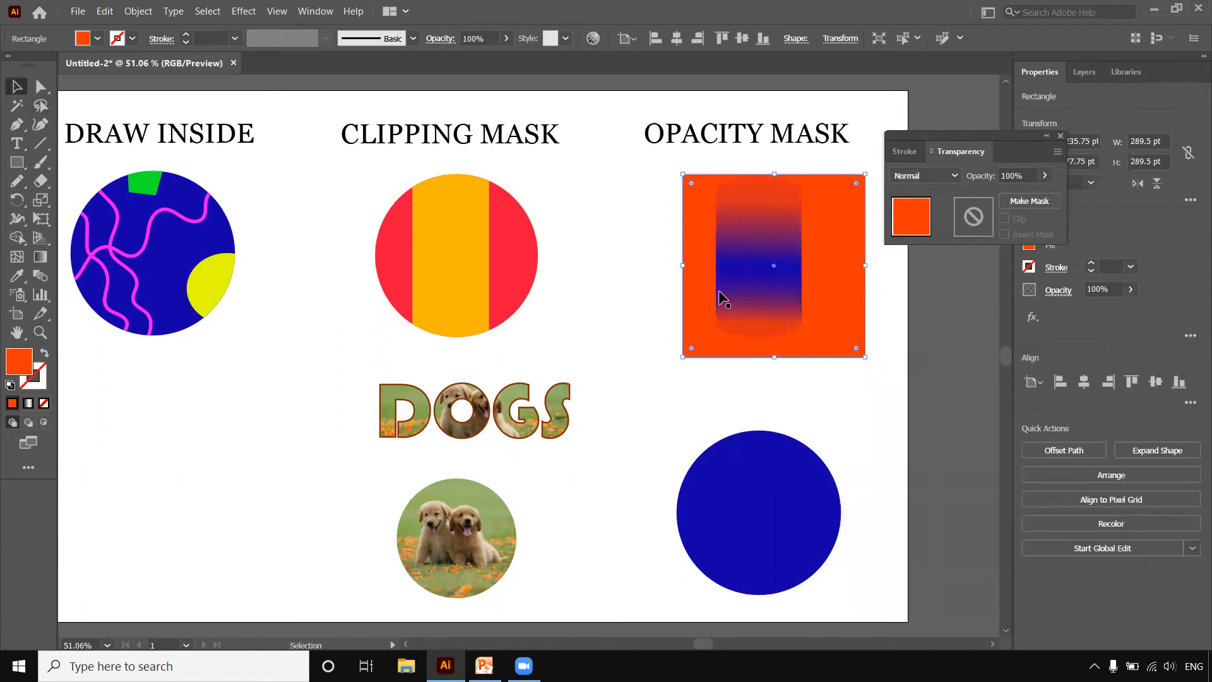
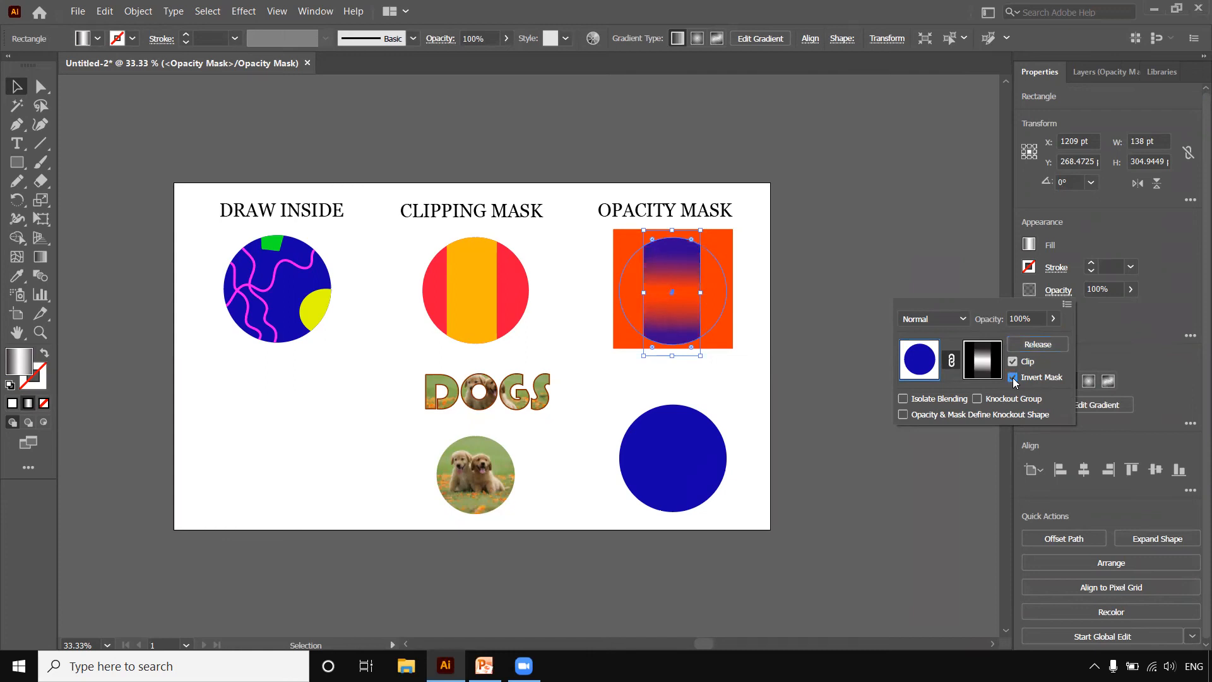
# Turn off Invert Mask for the upper circle's opacity mask, and switch Clip off and back on
pyautogui.click(1013, 378)
pyautogui.click(1013, 362)
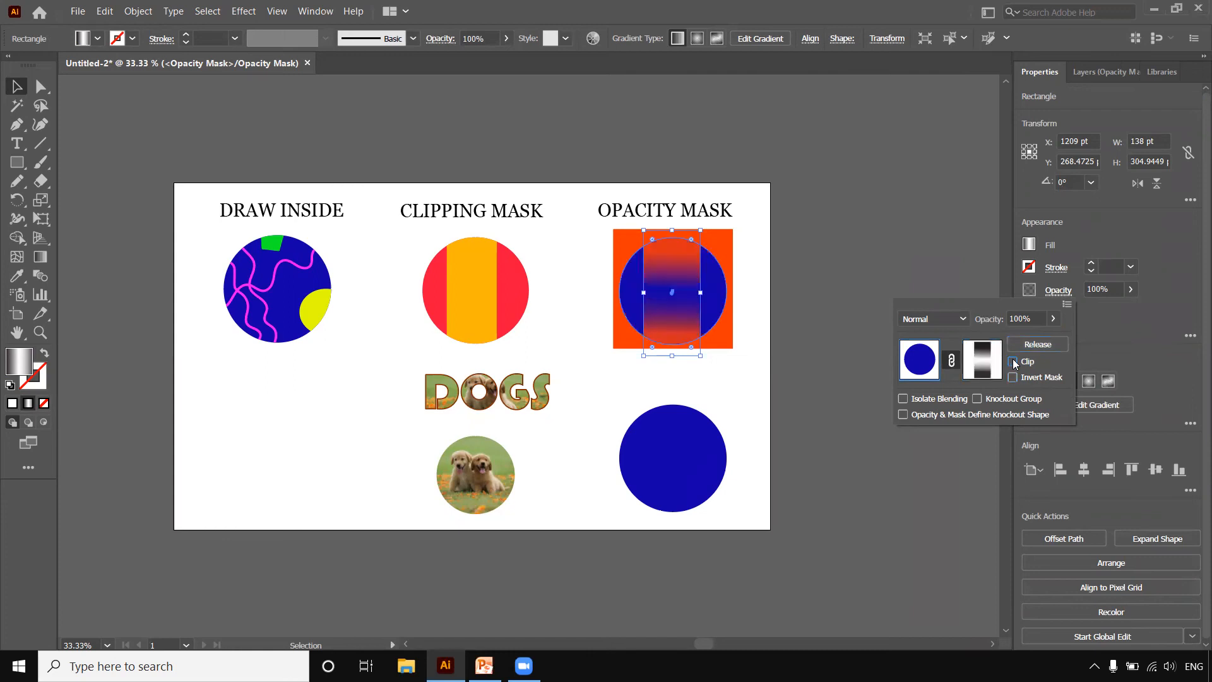
pyautogui.click(1013, 361)
pyautogui.click(846, 265)
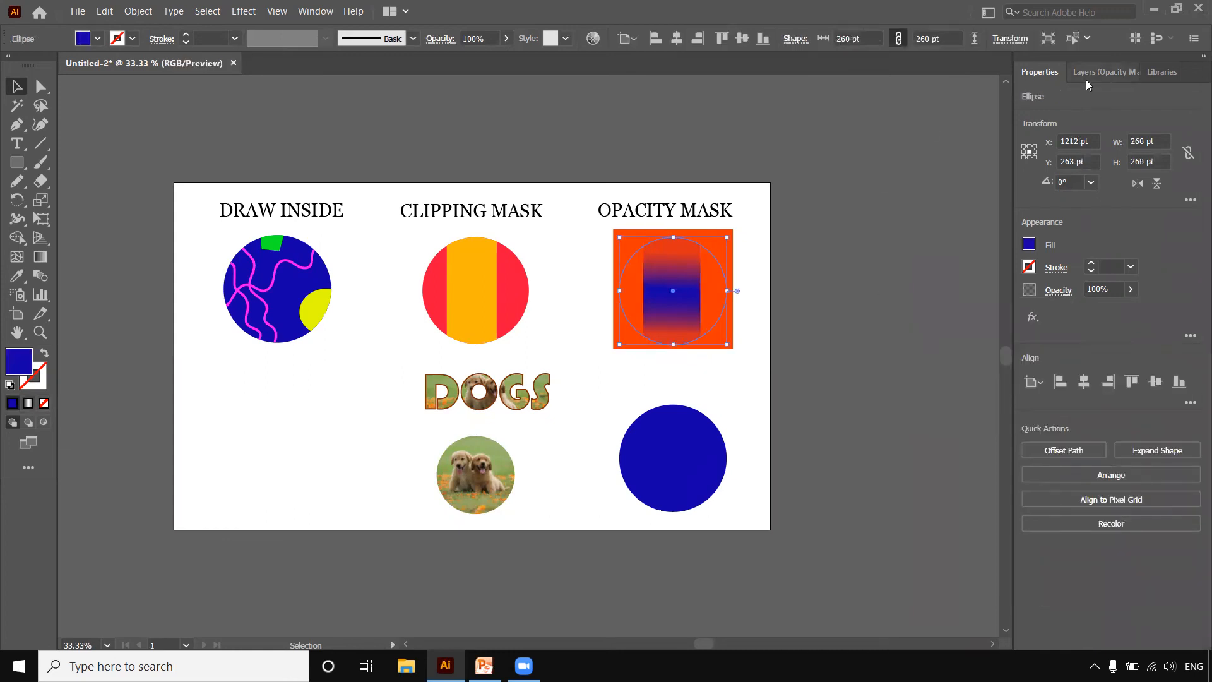
# Release the clipping mask on the circular puppy photo and place a copy of the photo over the lower blue circle
pyautogui.click(1105, 72)
pyautogui.click(1001, 72)
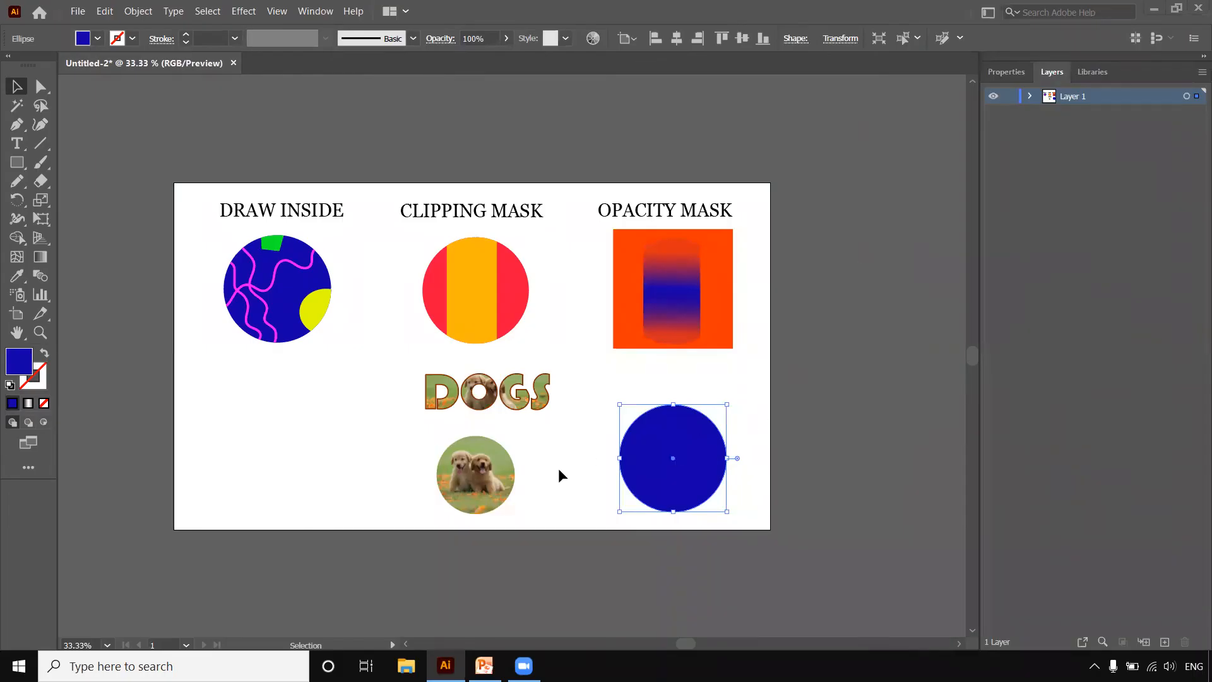
pyautogui.click(487, 470)
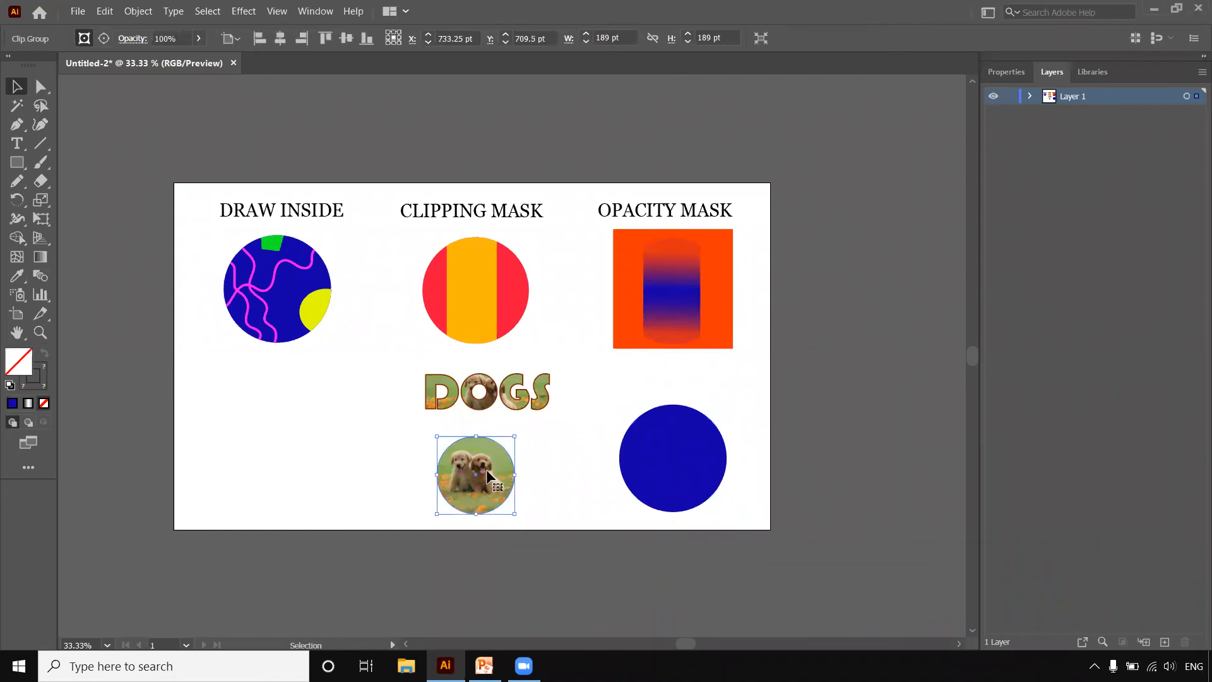
pyautogui.click(138, 11)
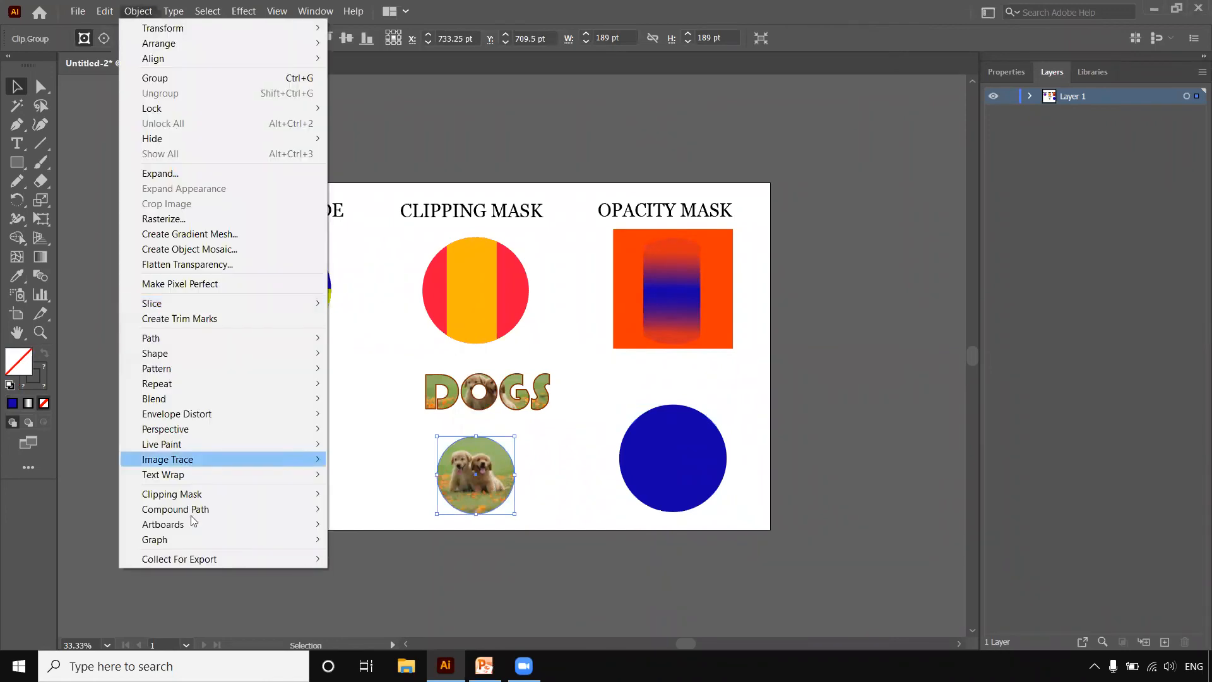
pyautogui.moveTo(177, 494)
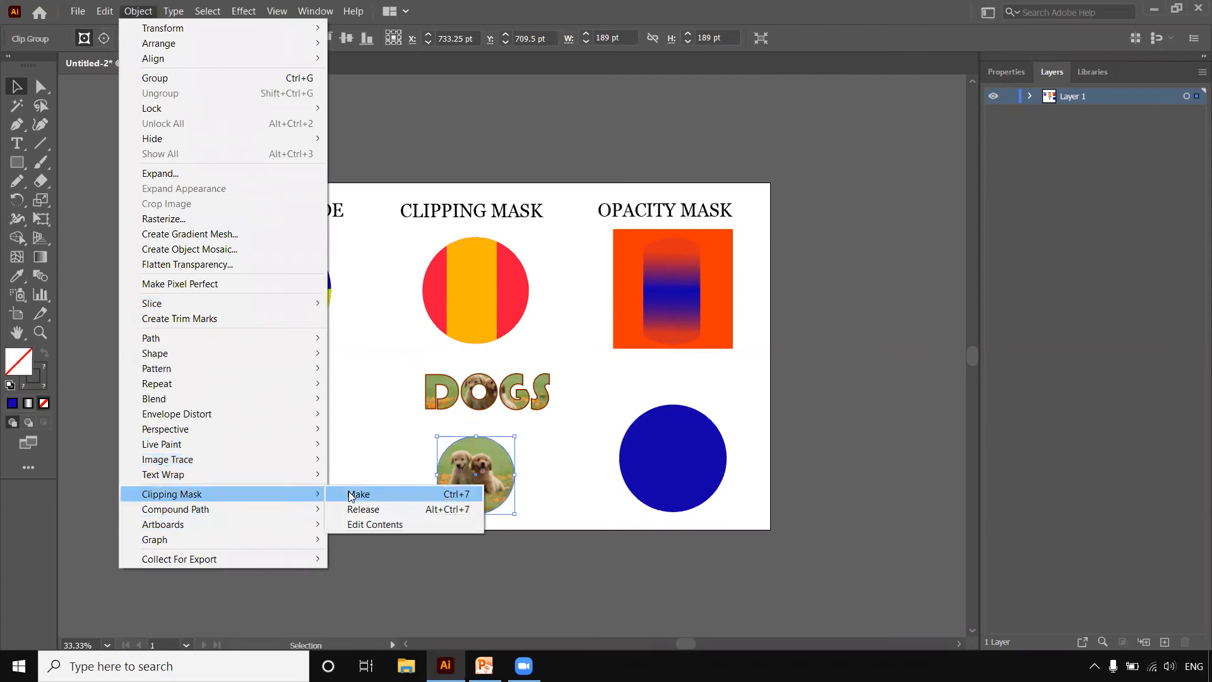
pyautogui.click(366, 509)
pyautogui.moveTo(528, 488); pyautogui.dragTo(741, 460)
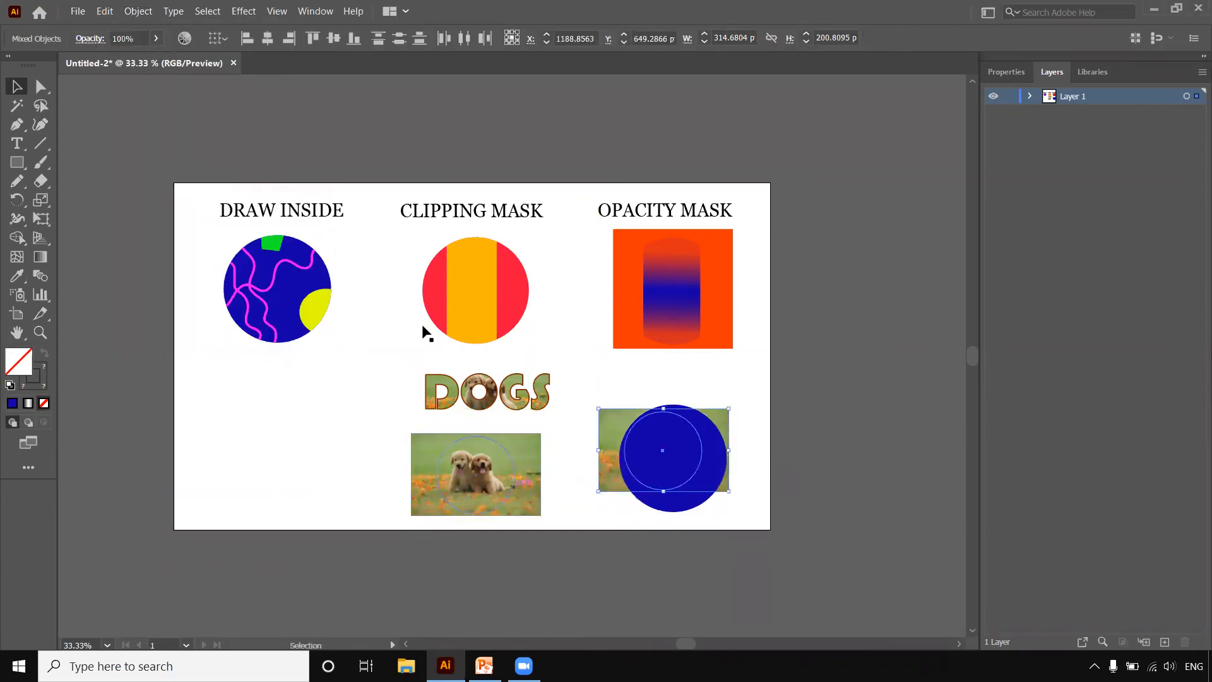
# Make a clipping mask from the puppy photo and the circle in the Clipping Mask column
pyautogui.moveTo(377, 456); pyautogui.dragTo(453, 494)
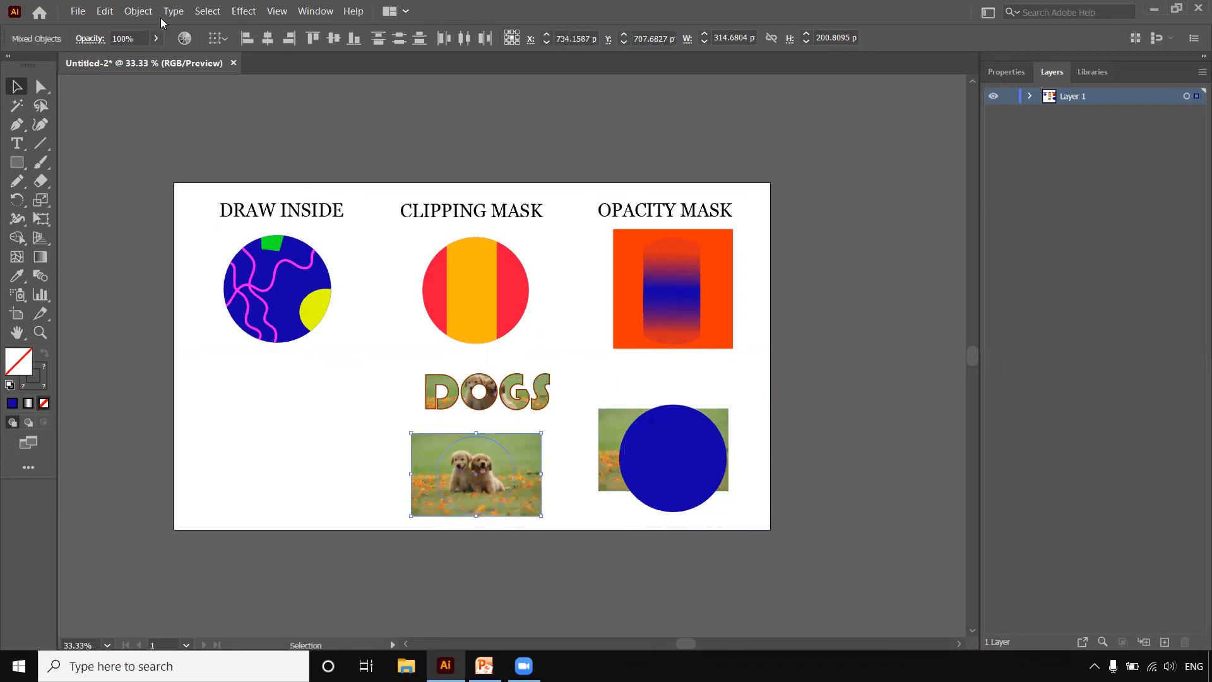
pyautogui.click(134, 10)
pyautogui.moveTo(252, 493)
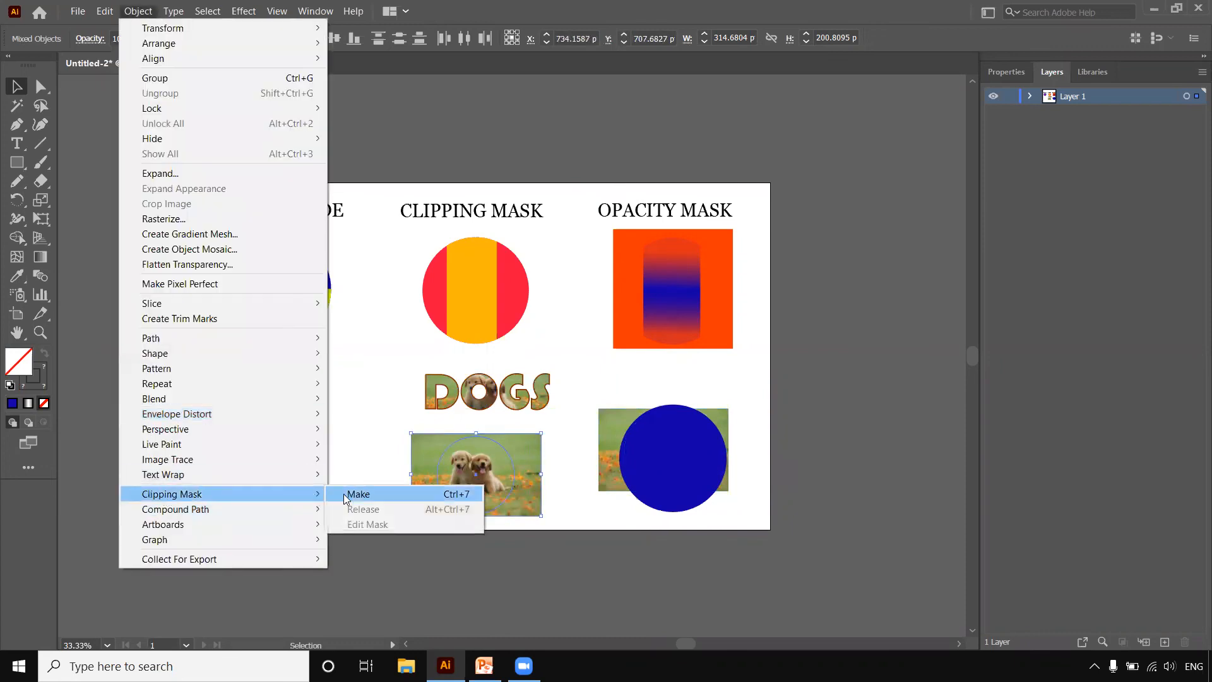
pyautogui.click(346, 493)
pyautogui.click(540, 506)
# Shift the puppy photo behind the lower Opacity Mask circle, isolate that circle and fill it with the black-white-black linear gradient
pyautogui.moveTo(727, 430)
pyautogui.mouseDown()
pyautogui.moveTo(735, 423)
pyautogui.moveTo(730, 437)
pyautogui.mouseUp()
pyautogui.click(699, 454)
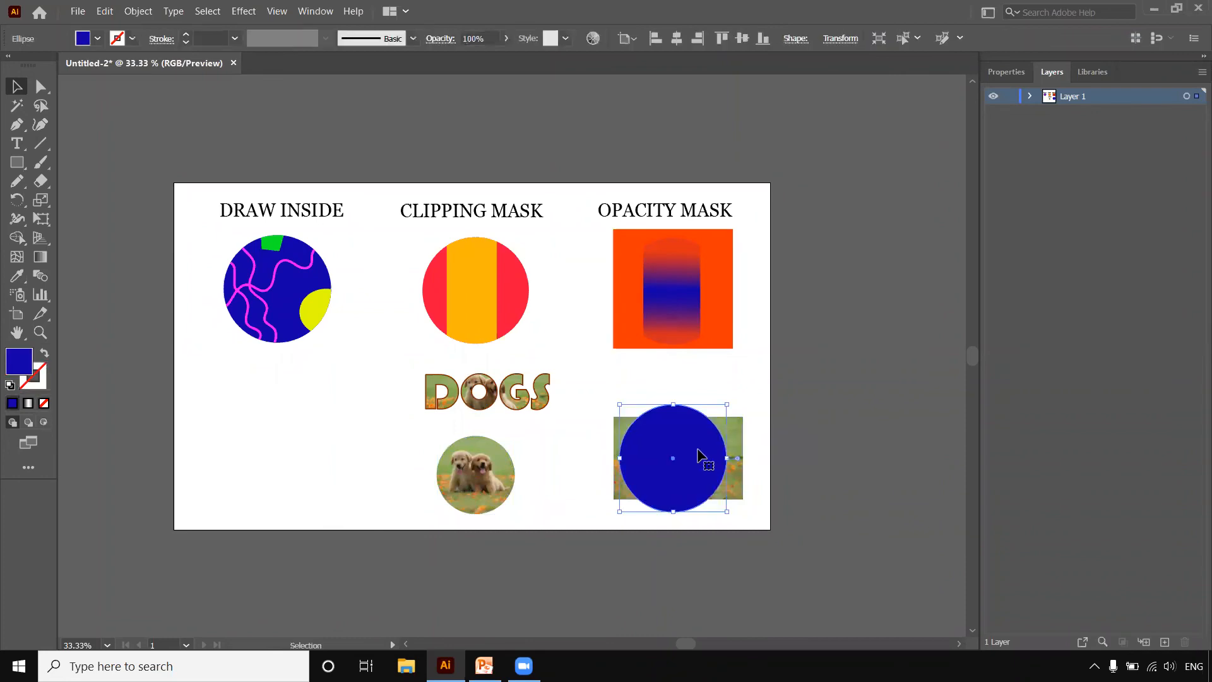
pyautogui.doubleClick(701, 450)
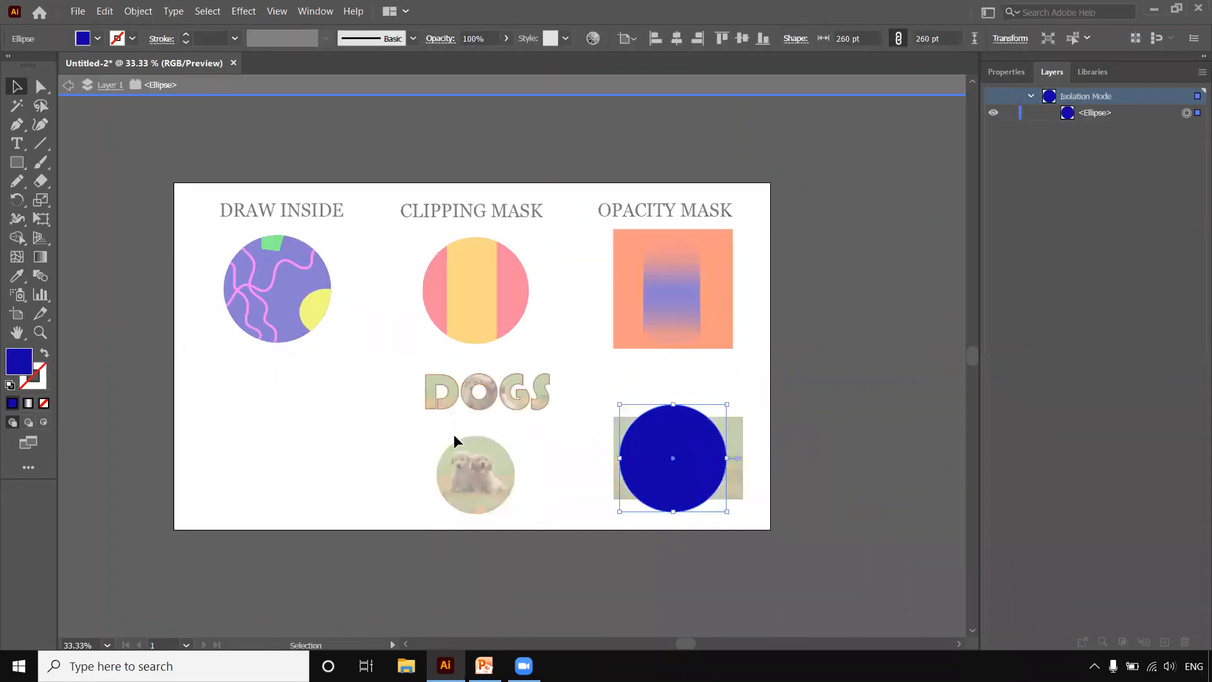
pyautogui.click(28, 403)
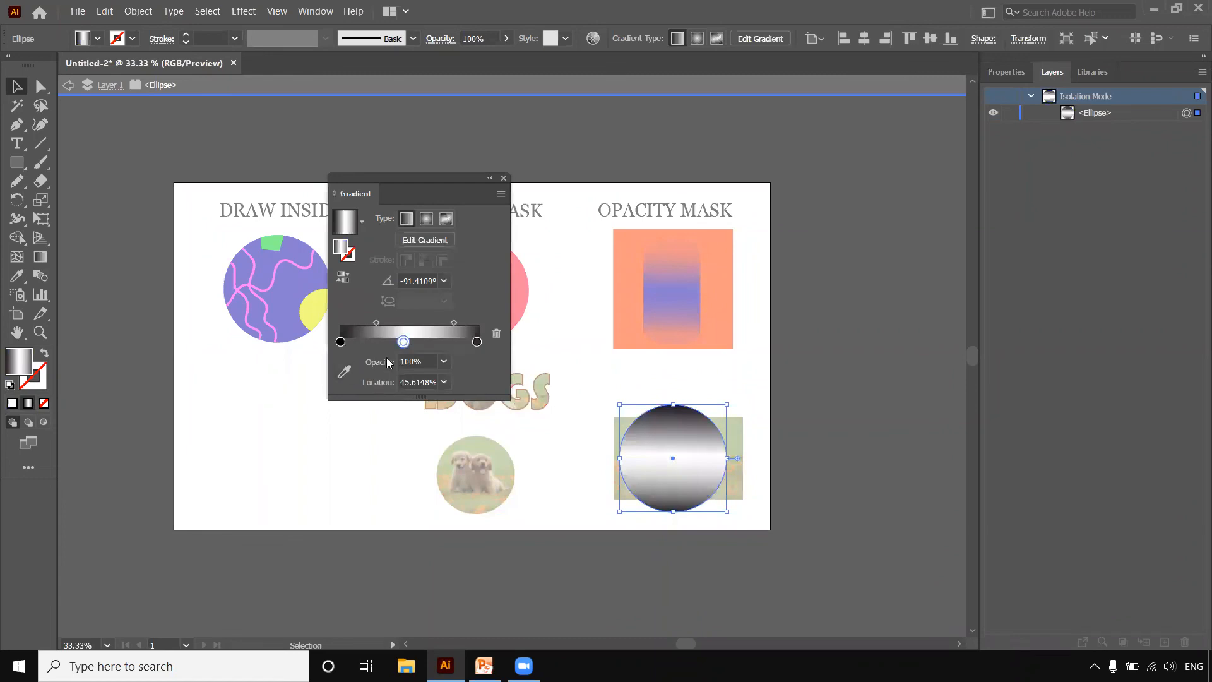
# Move the gradient's white stop to about the middle, rebalance its midpoints, and leave isolation mode
pyautogui.moveTo(404, 342); pyautogui.dragTo(371, 322)
pyautogui.moveTo(455, 322); pyautogui.dragTo(387, 323)
pyautogui.click(604, 383)
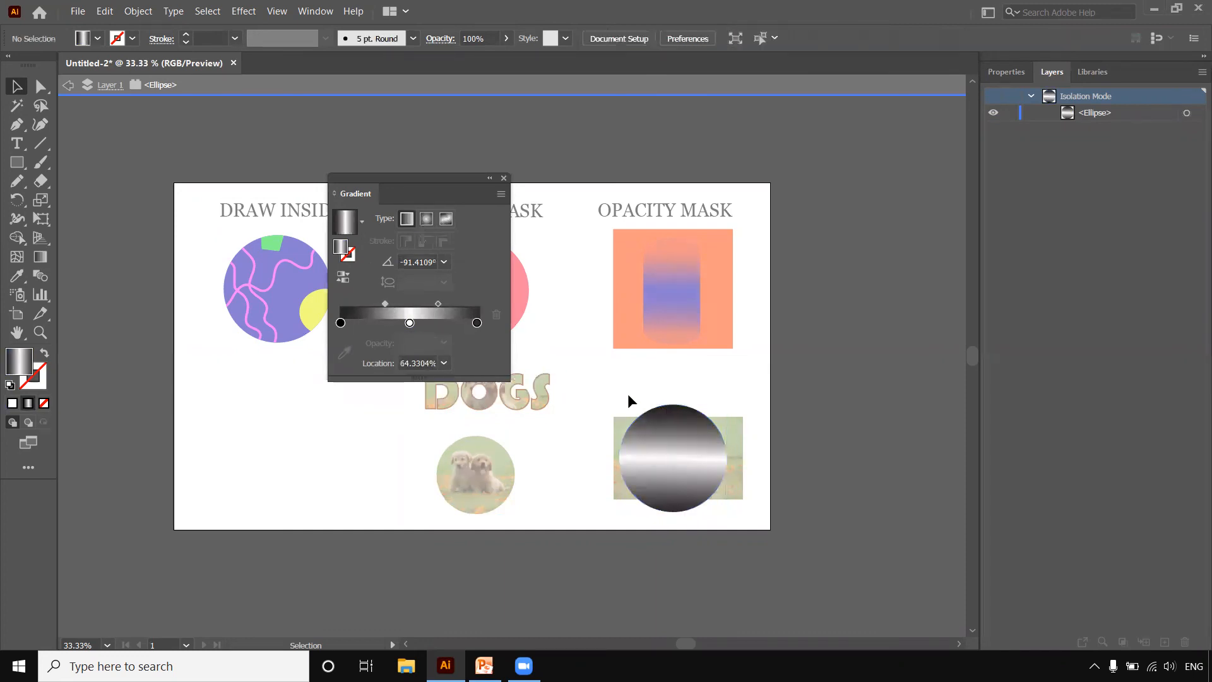
pyautogui.click(505, 179)
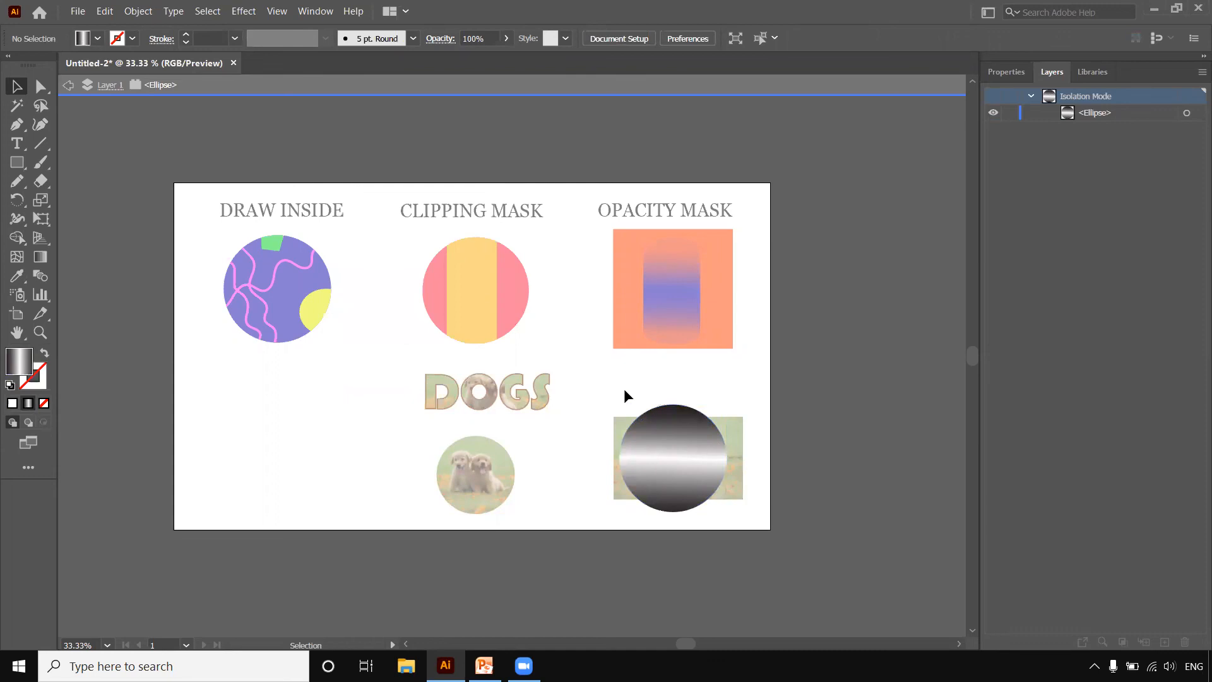
pyautogui.click(711, 472)
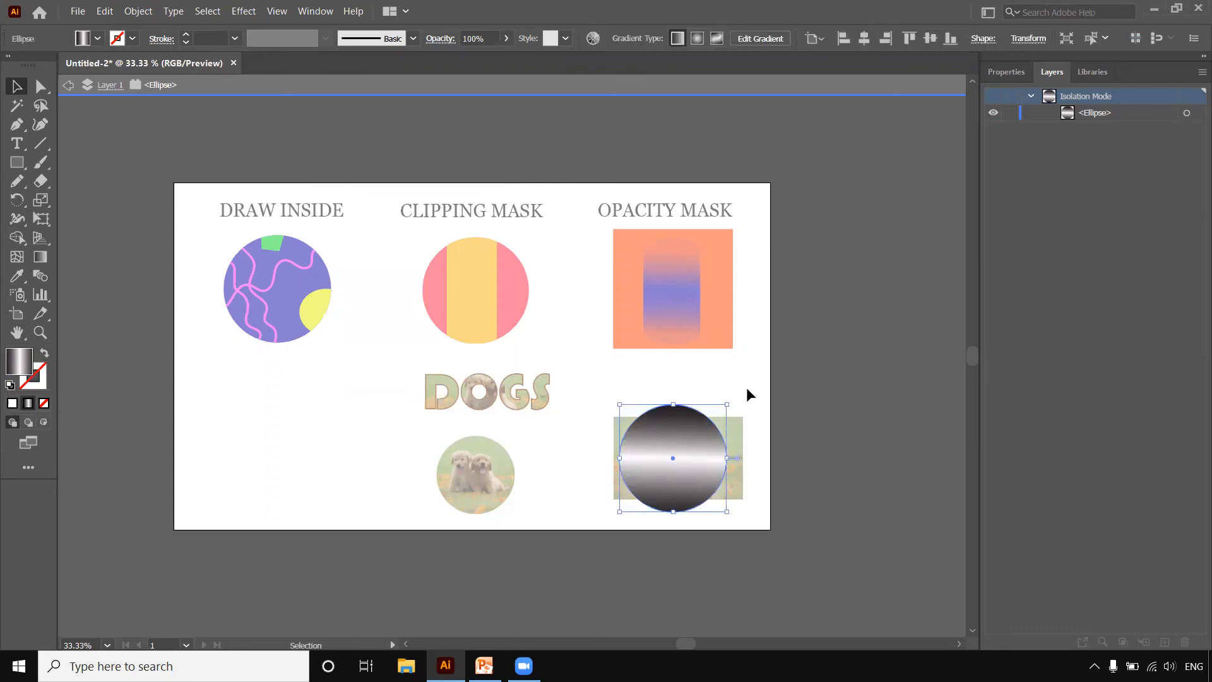
pyautogui.doubleClick(746, 389)
# Make an opacity mask from the gradient circle and the puppy photo behind it
pyautogui.click(695, 456)
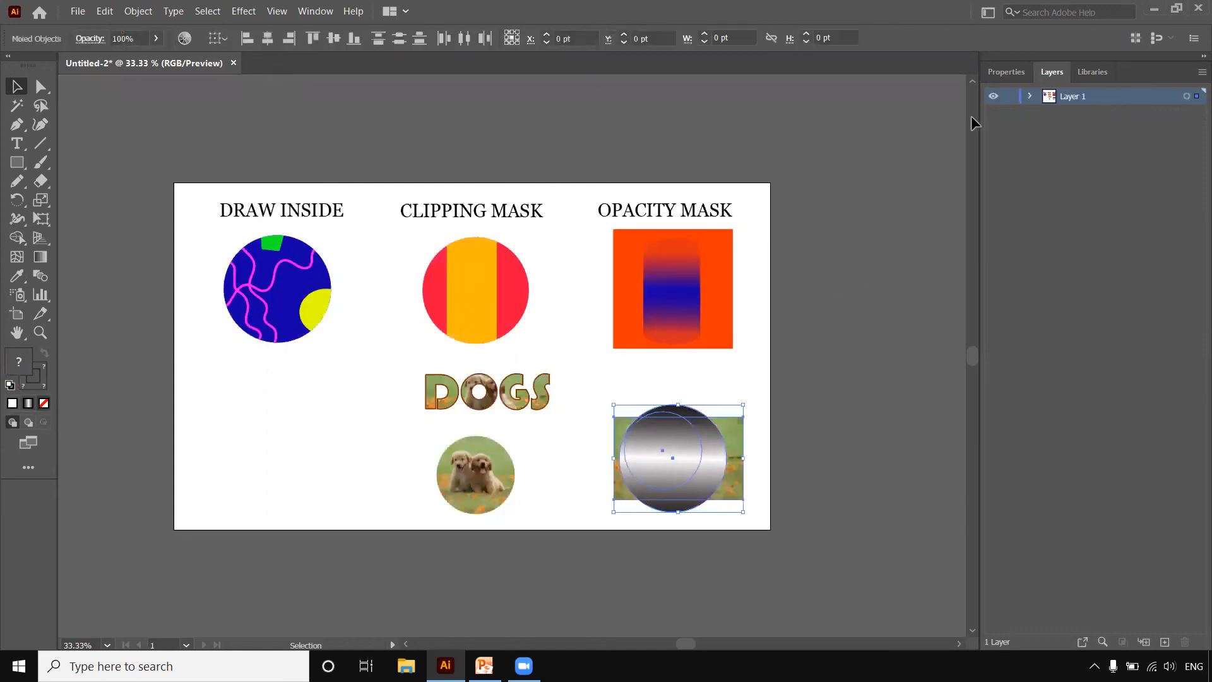
pyautogui.click(1009, 71)
pyautogui.click(1058, 290)
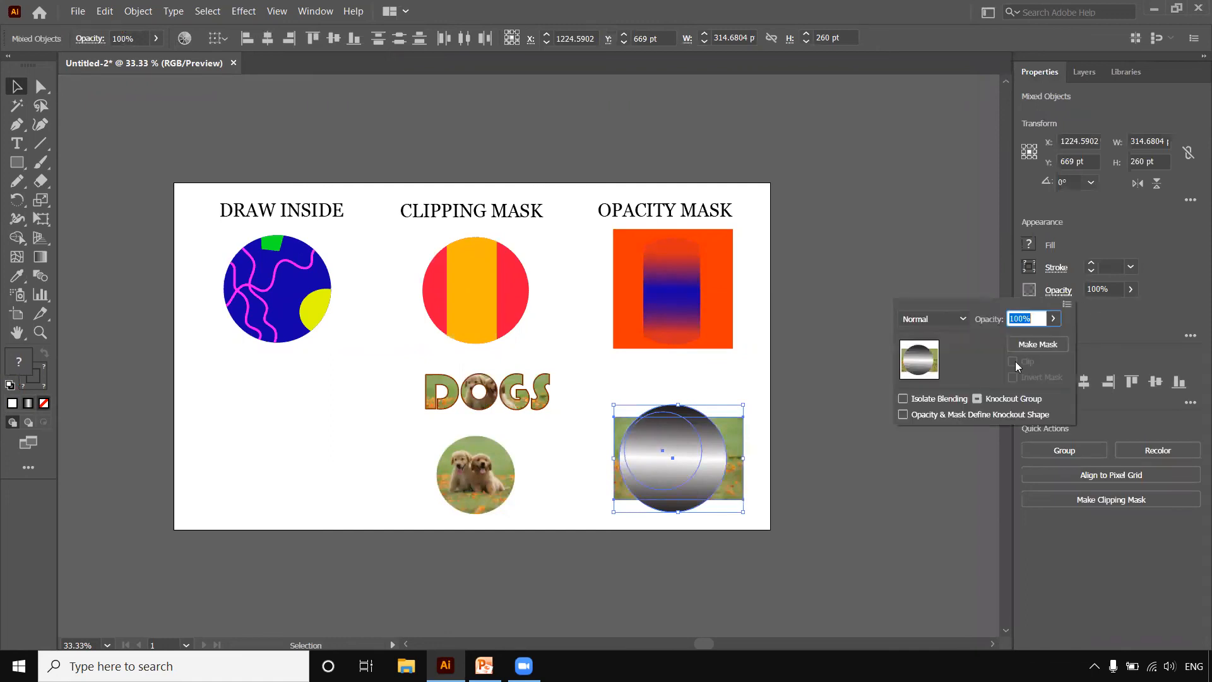
pyautogui.click(1037, 344)
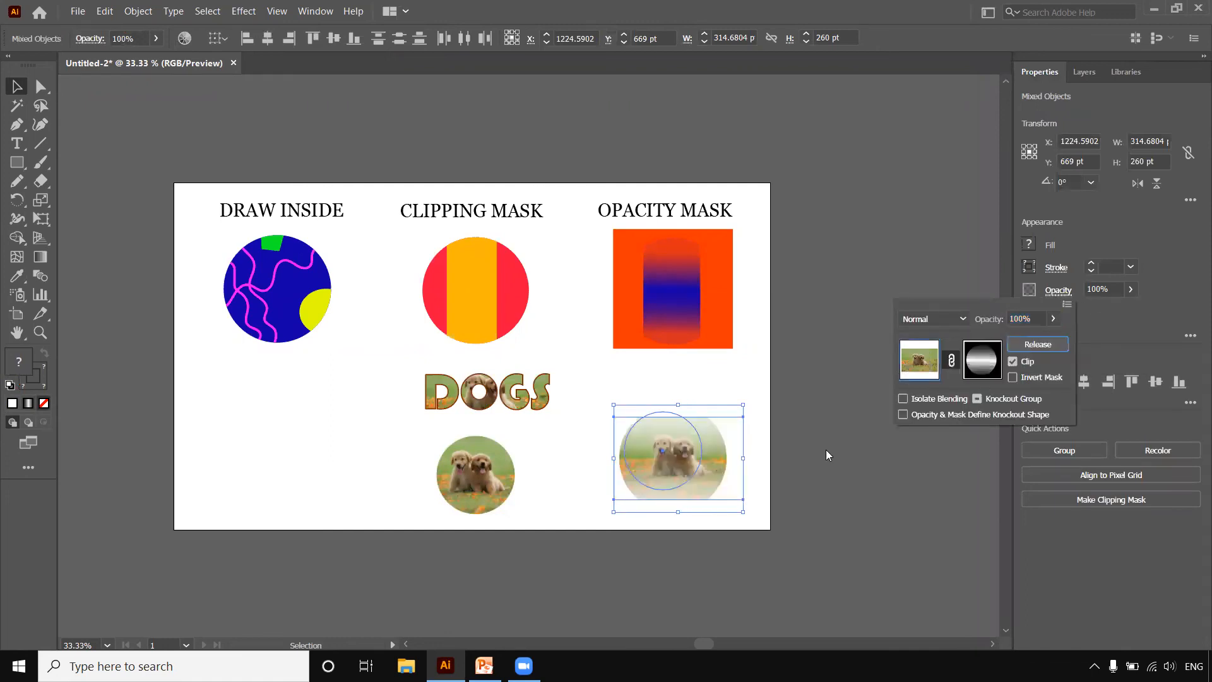
pyautogui.click(758, 498)
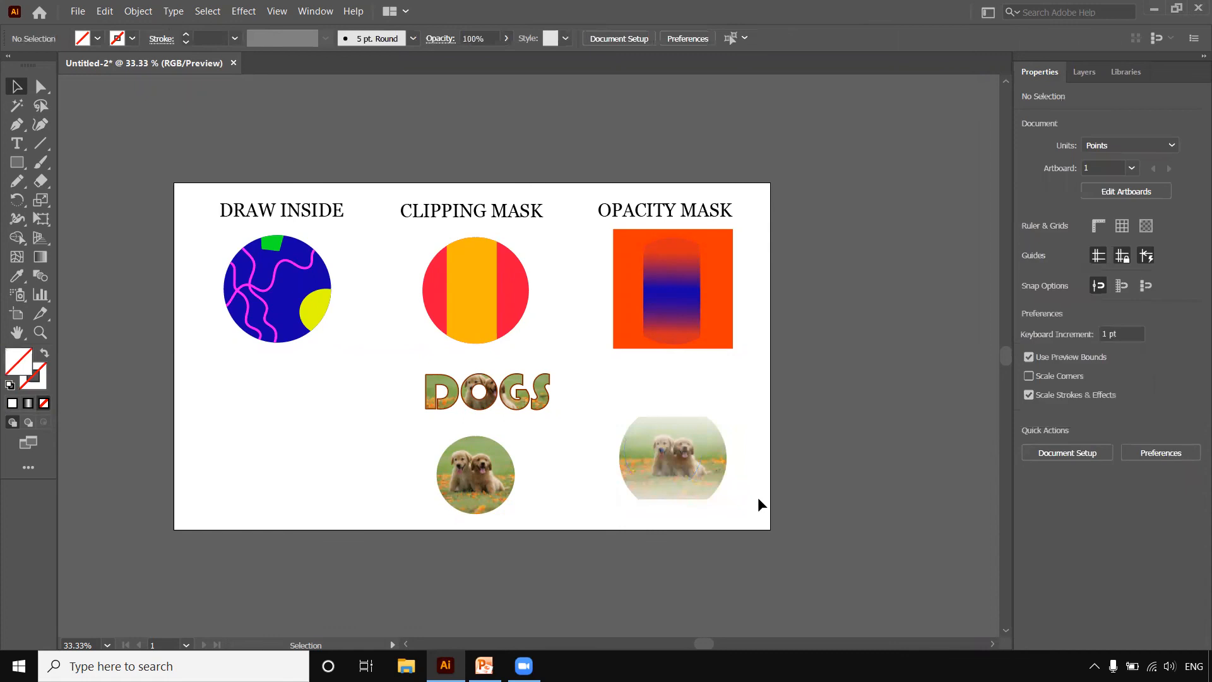
# Draw a rectangle about 299 × 243 pt over the opacity-masked puppy photo and fill it with bright blue
pyautogui.hotkey('ctrl', '+')
pyautogui.hotkey('ctrl', '+')
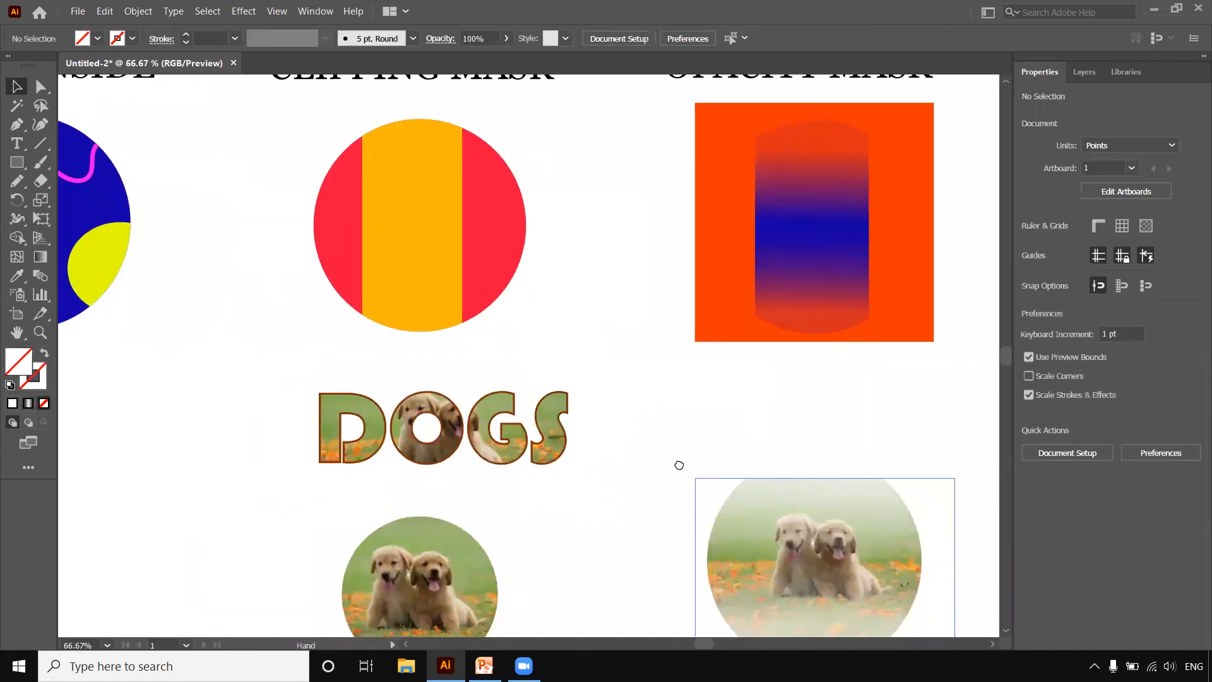
pyautogui.hotkey('ctrl', '+')
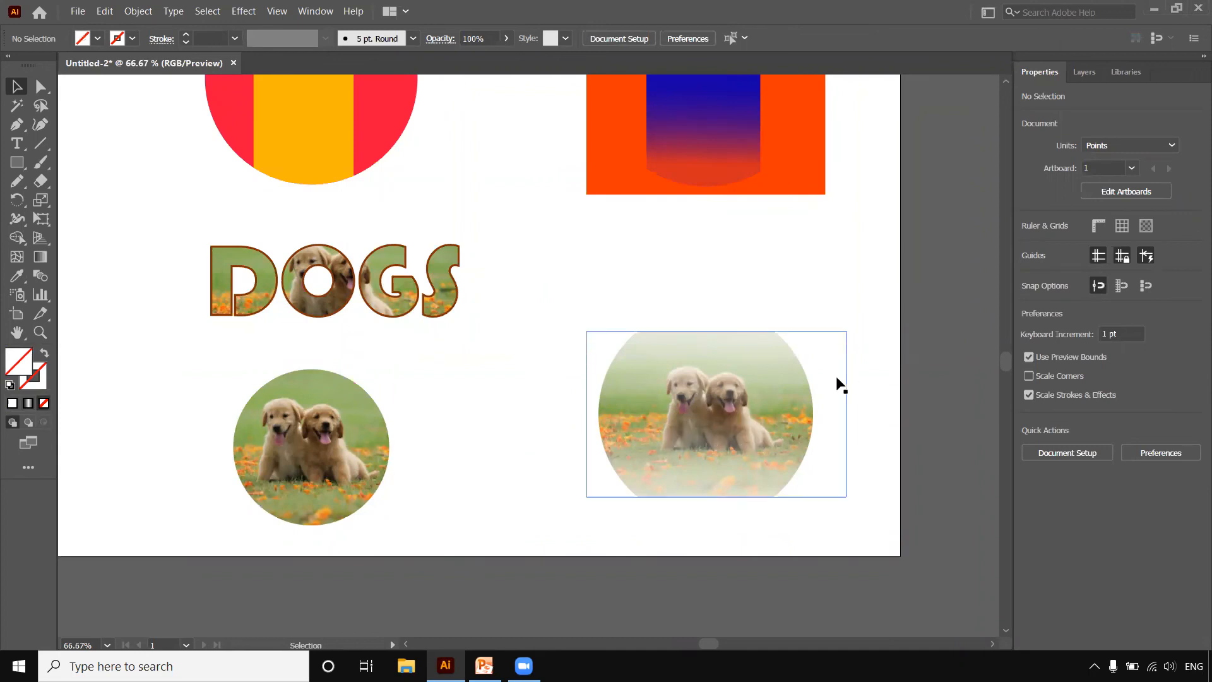
pyautogui.click(17, 162)
pyautogui.moveTo(581, 314); pyautogui.dragTo(828, 514)
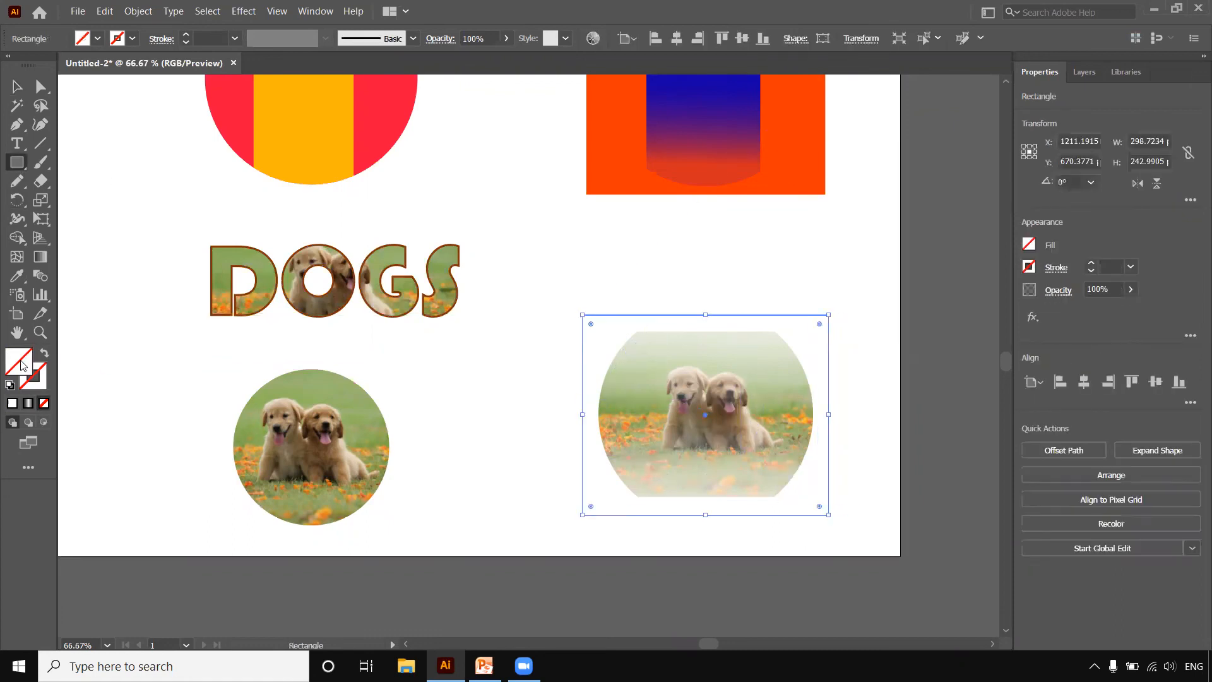
pyautogui.doubleClick(21, 365)
pyautogui.moveTo(694, 309); pyautogui.dragTo(717, 235)
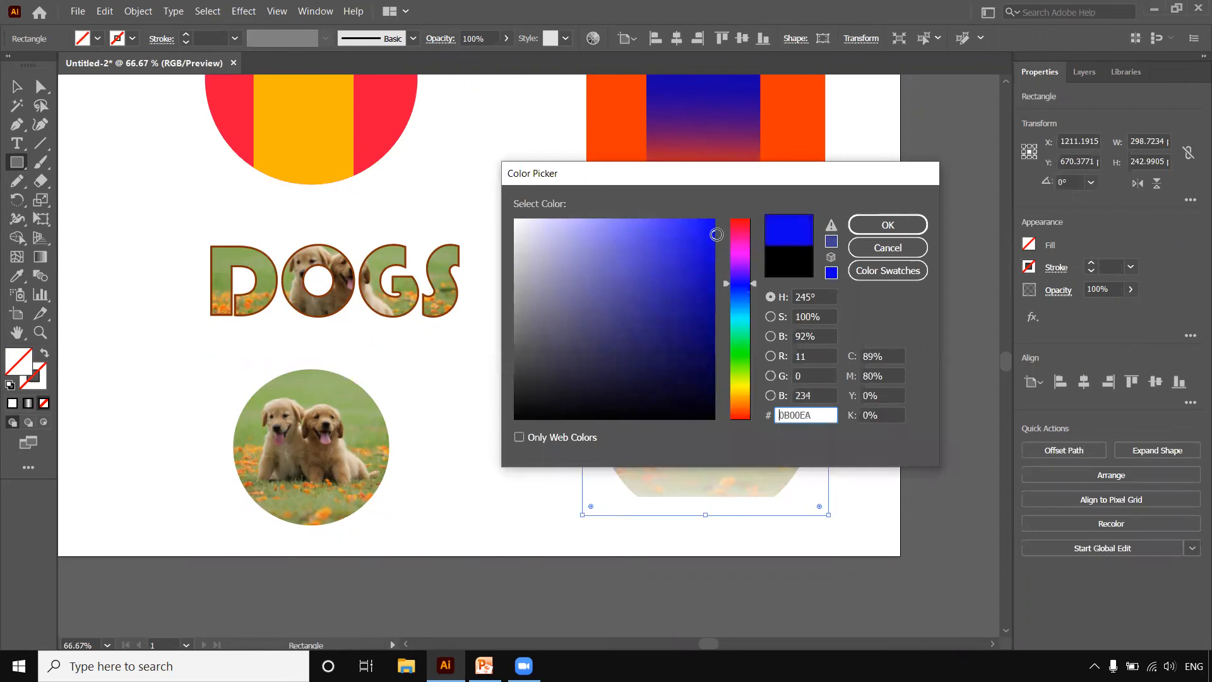
pyautogui.click(888, 225)
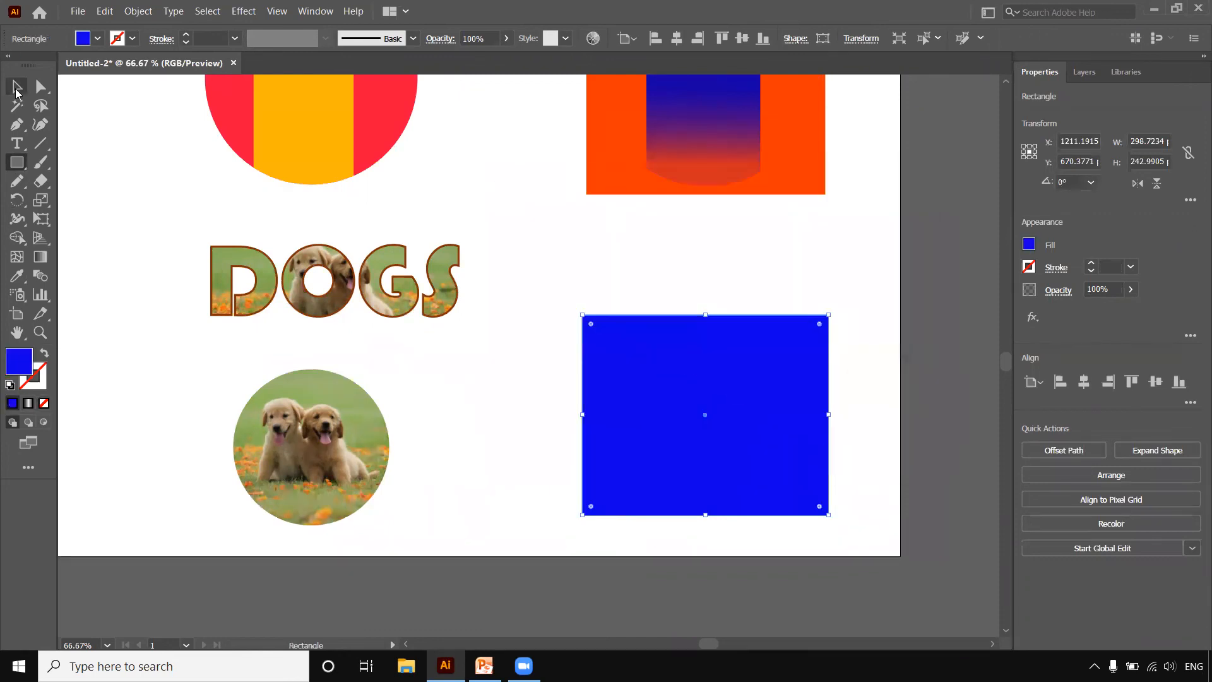
# Send the blue rectangle to the back, behind the masked puppy photo
pyautogui.click(18, 88)
pyautogui.rightClick(645, 351)
pyautogui.moveTo(678, 288)
pyautogui.click(839, 327)
pyautogui.click(869, 436)
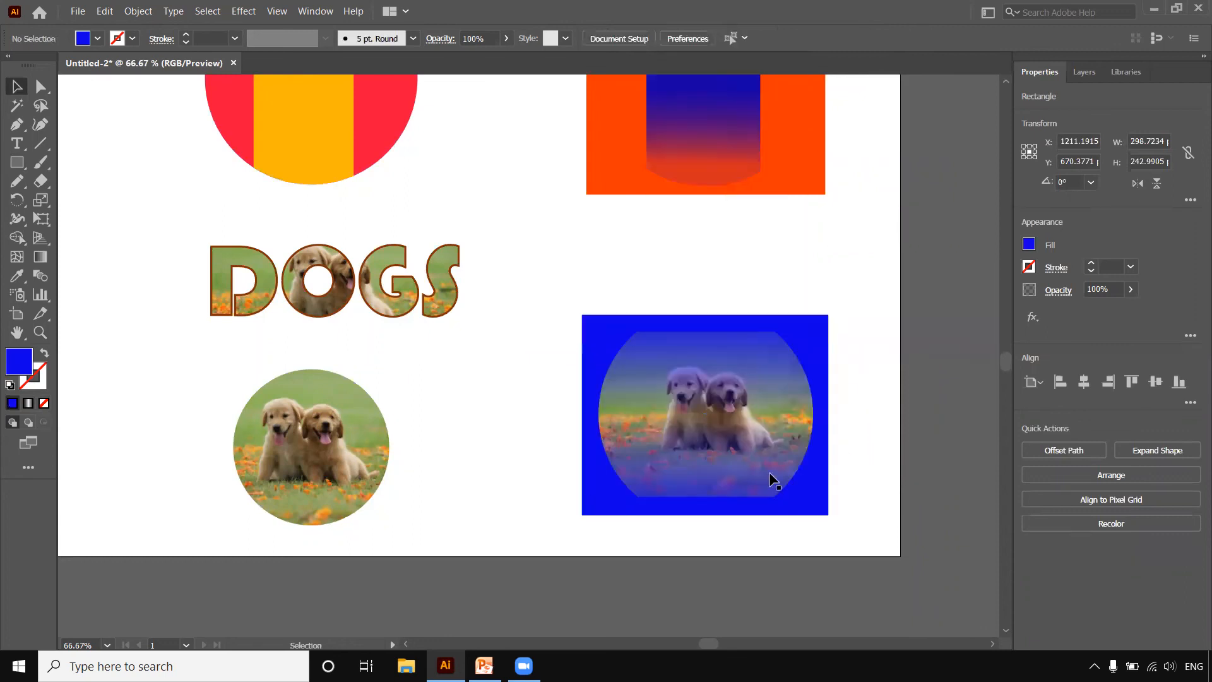
# In Layer 1, move the image out of the DOGS clip group and return it beneath the text
pyautogui.click(702, 447)
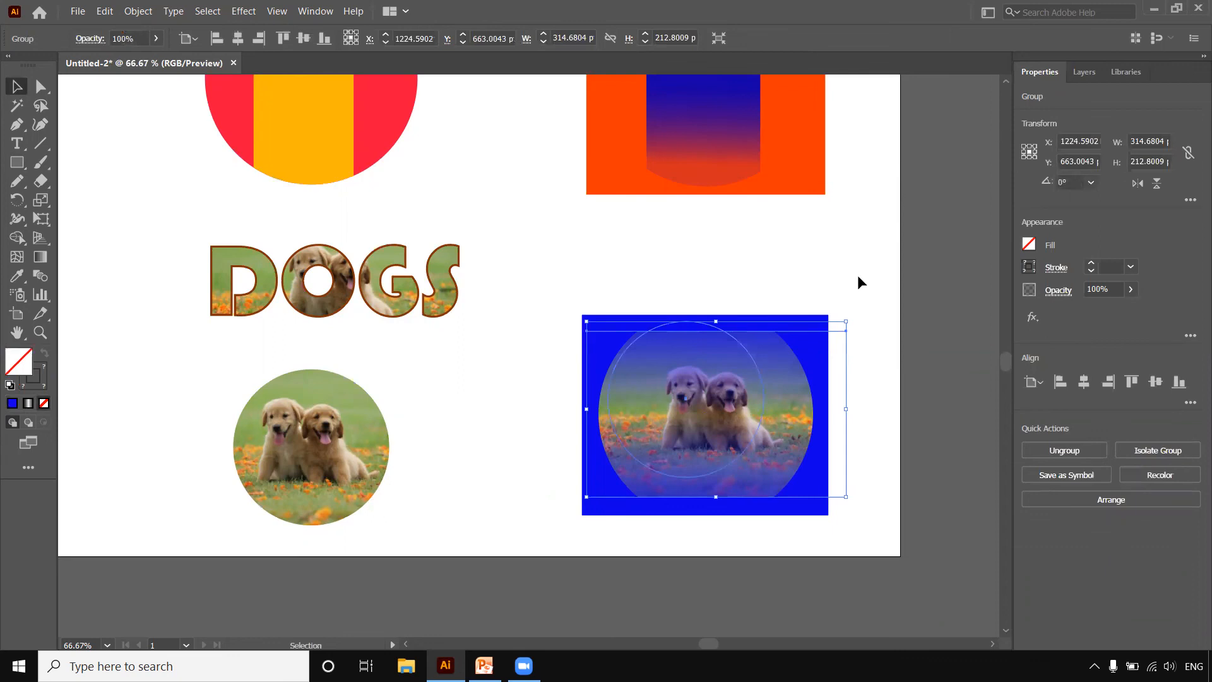
pyautogui.click(1084, 72)
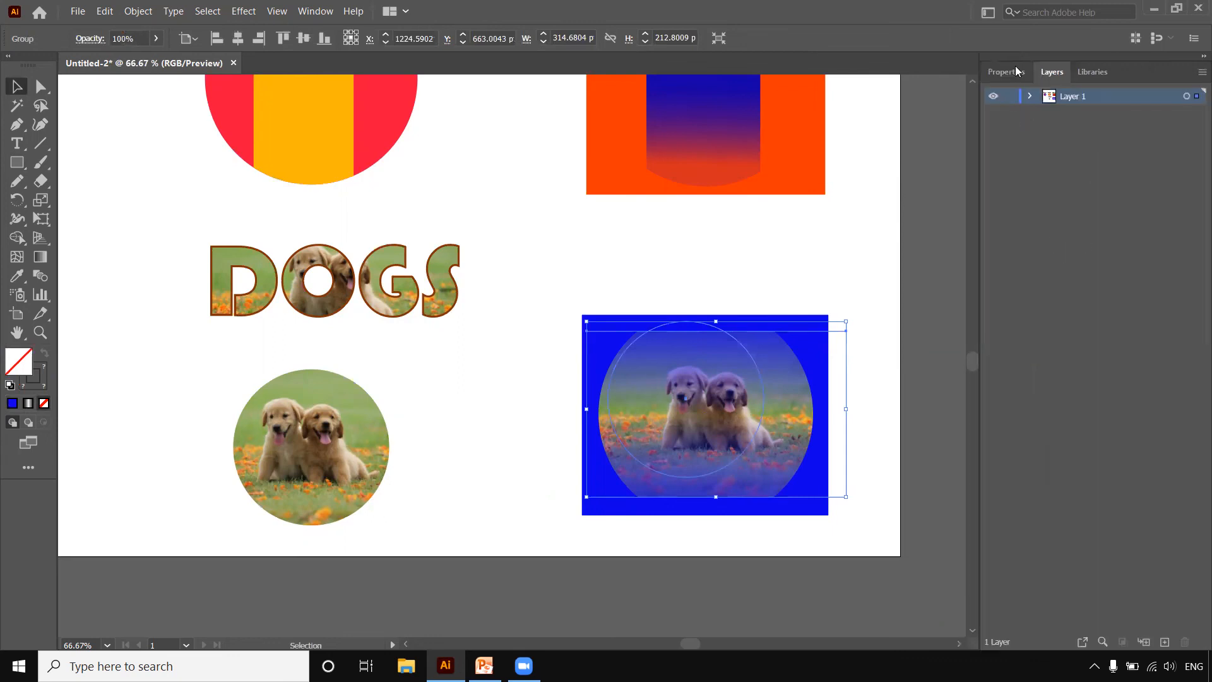
pyautogui.click(1029, 96)
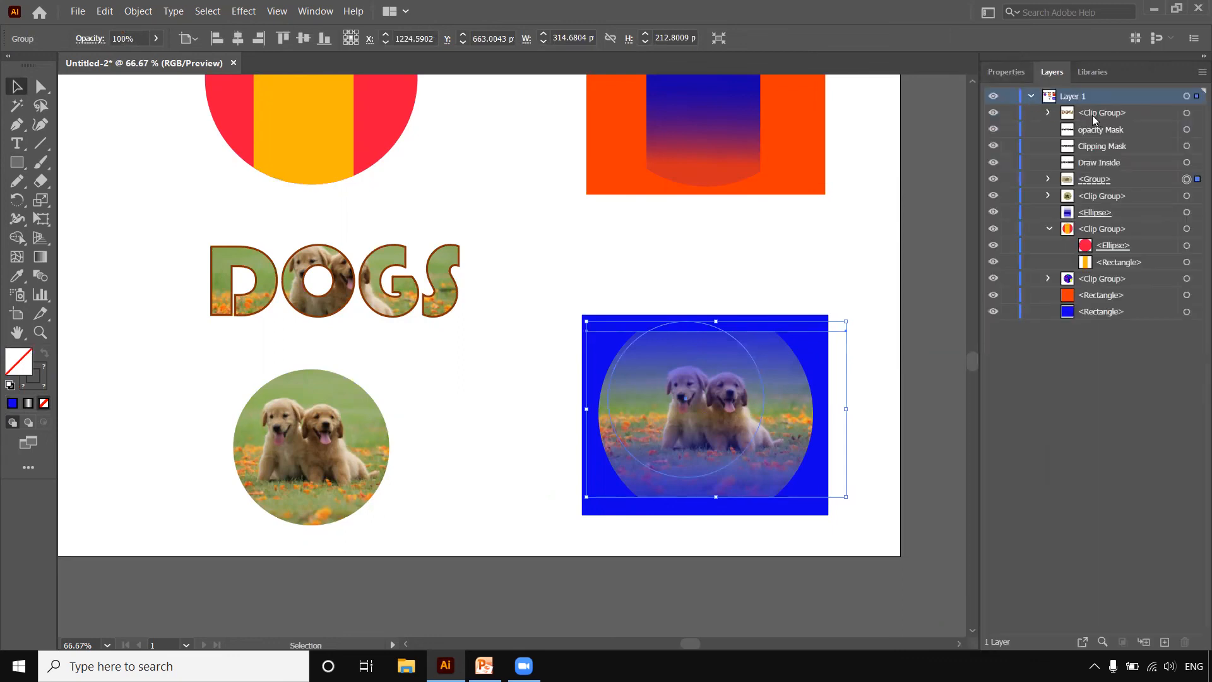
pyautogui.click(1048, 112)
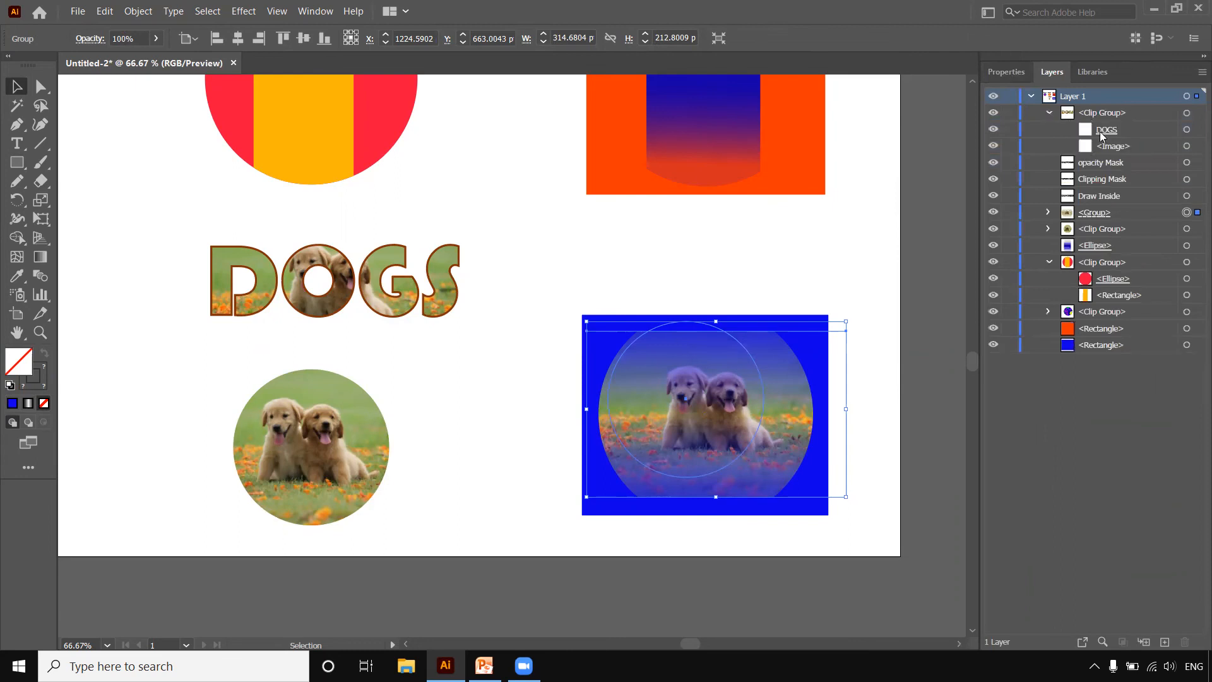
pyautogui.click(1130, 146)
pyautogui.moveTo(1154, 144); pyautogui.dragTo(1146, 106)
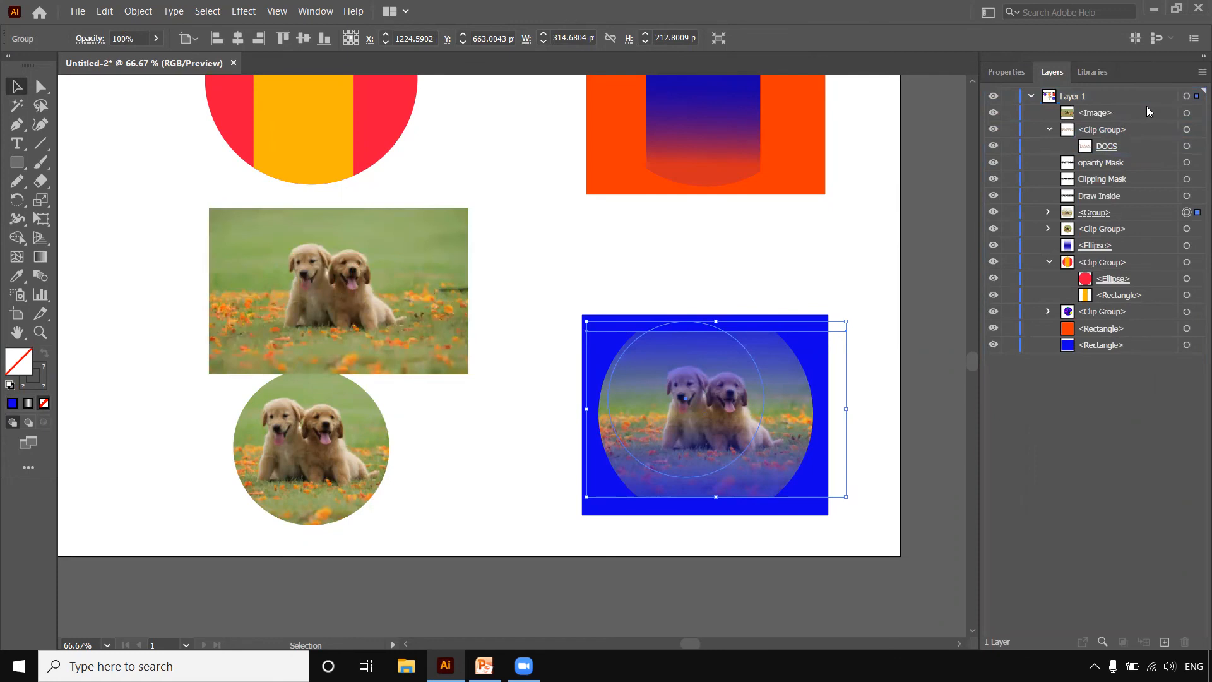
pyautogui.moveTo(1109, 114); pyautogui.dragTo(1114, 151)
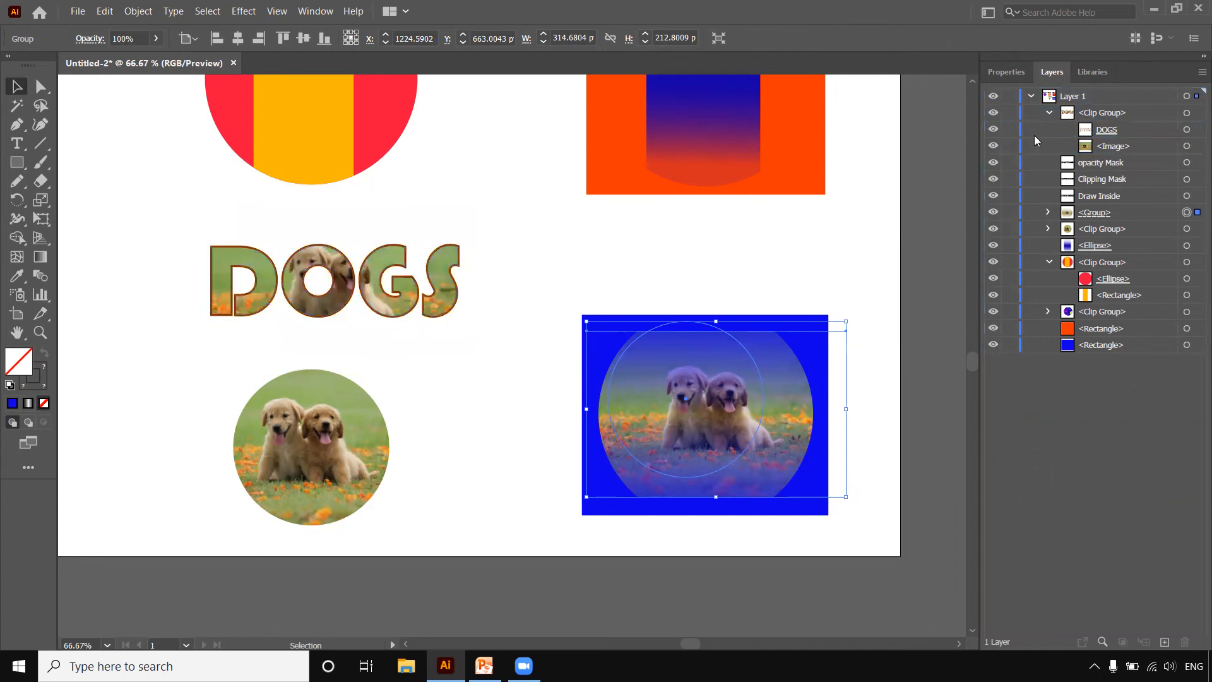
pyautogui.click(1049, 112)
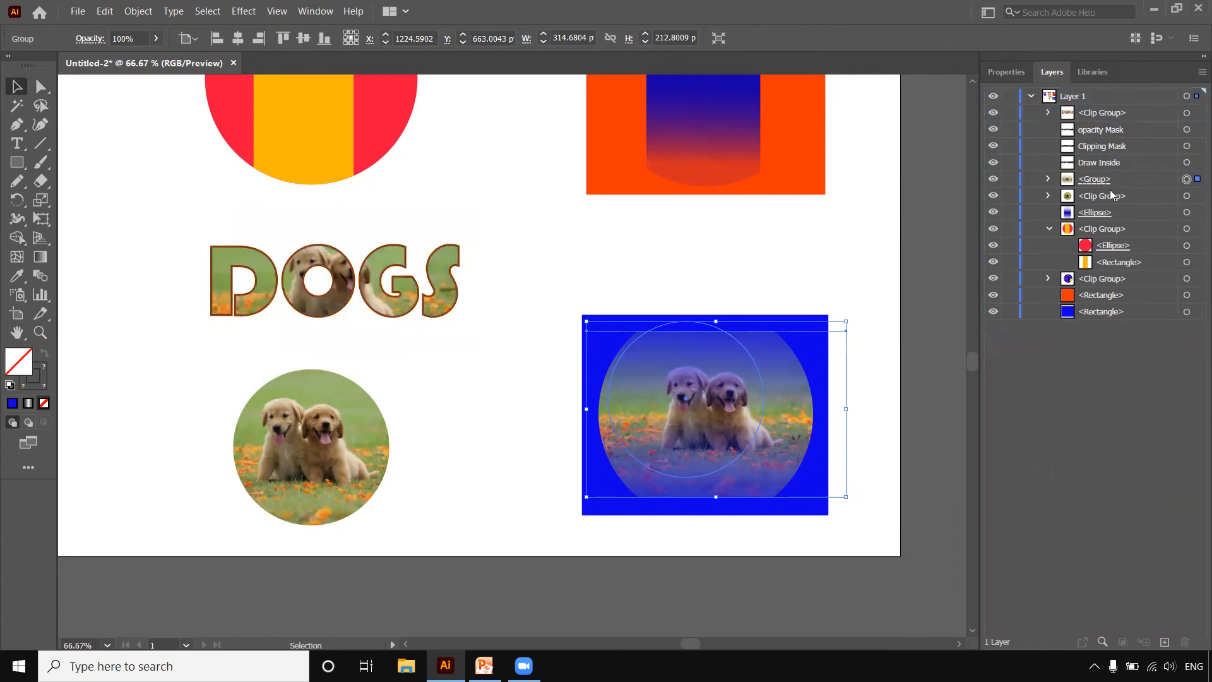
# Move the puppy image out of its opacity-masked group in the layer stack and put it back
pyautogui.click(1048, 179)
pyautogui.moveTo(1136, 218); pyautogui.dragTo(1116, 171)
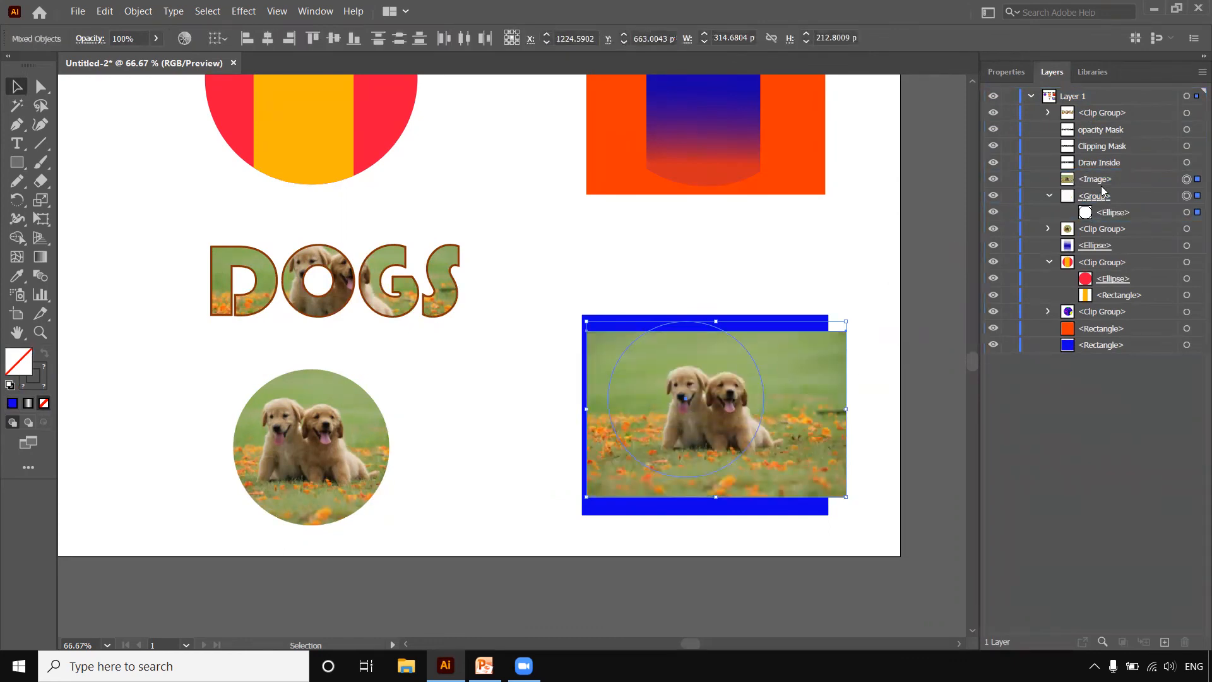
pyautogui.moveTo(1100, 183); pyautogui.dragTo(1105, 206)
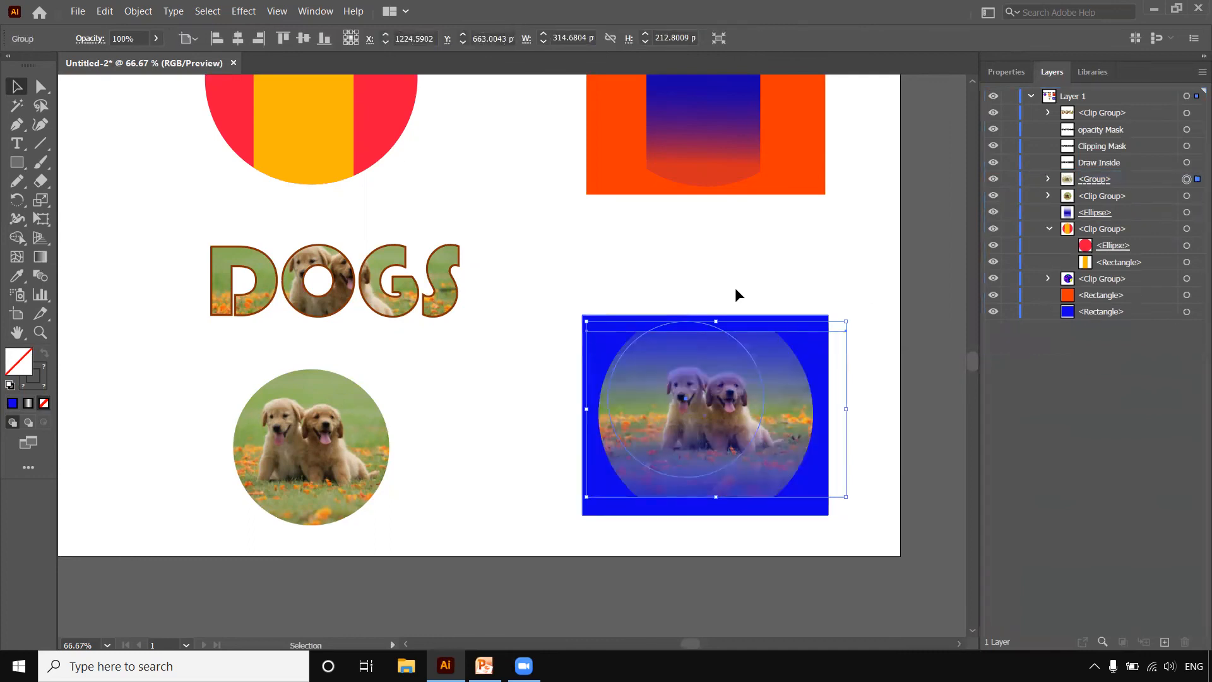
# Examine the layer contents of the opacity-masked group and the circular puppy clip group, targeting the clip group's ellipse
pyautogui.click(994, 77)
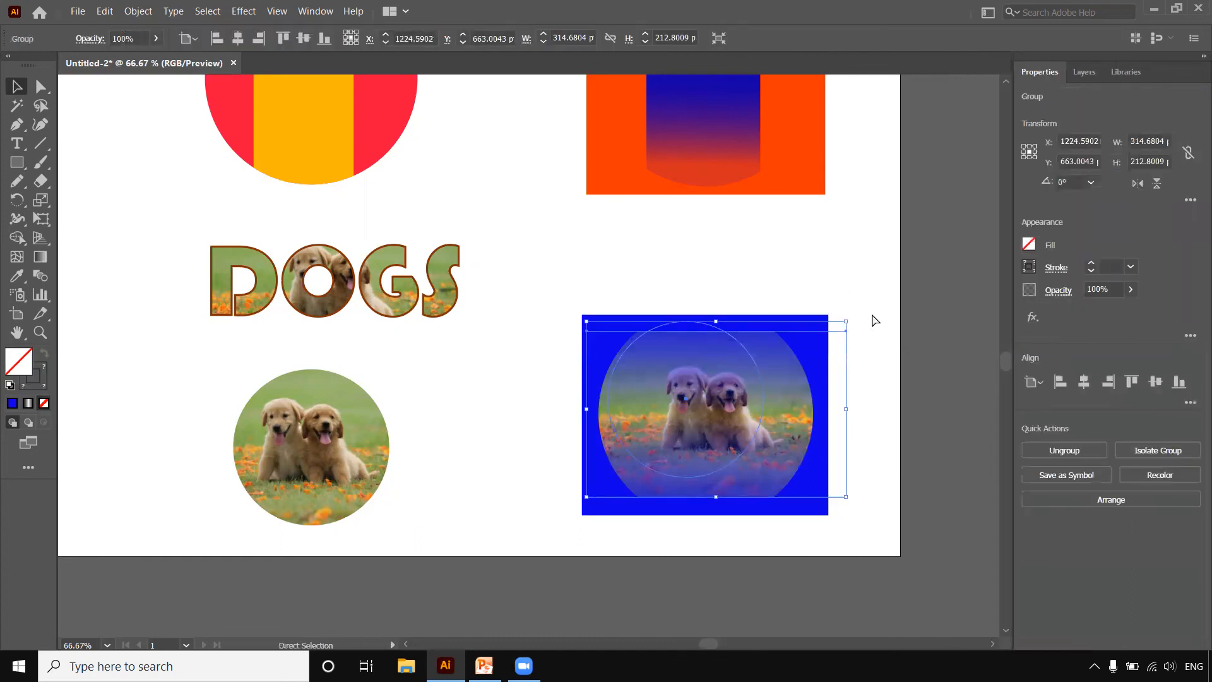
pyautogui.hotkey('ctrl', '-')
pyautogui.hotkey('ctrl', '-')
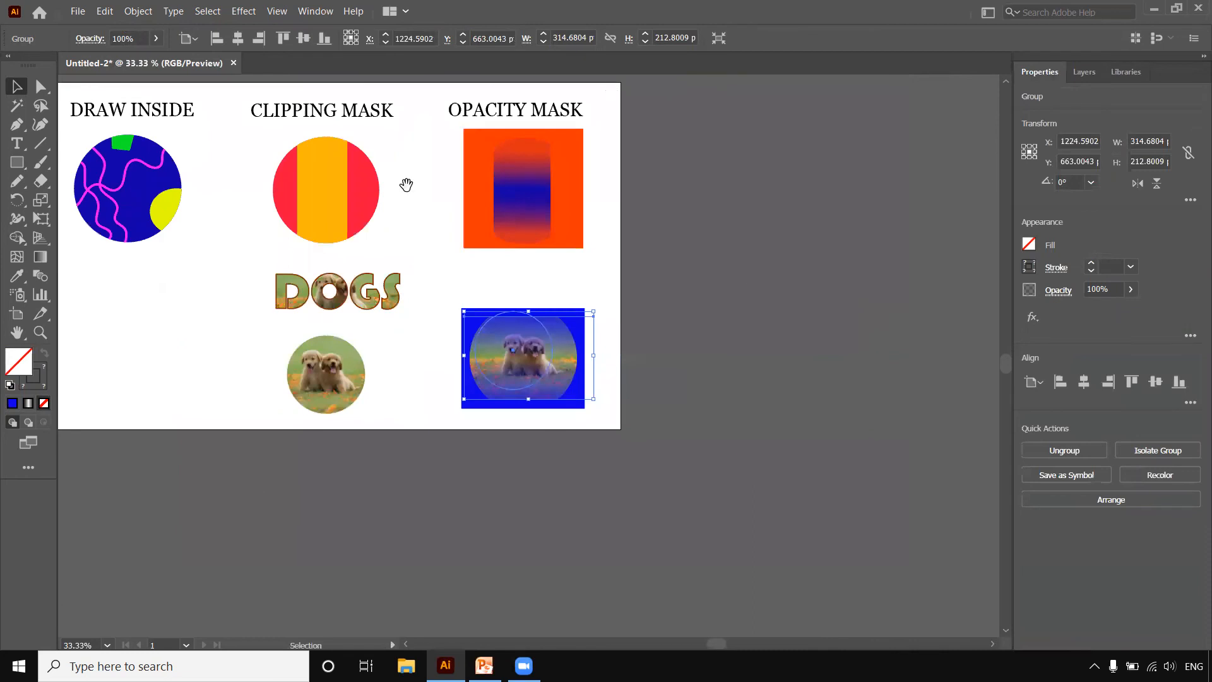
pyautogui.moveTo(406, 184); pyautogui.dragTo(542, 270)
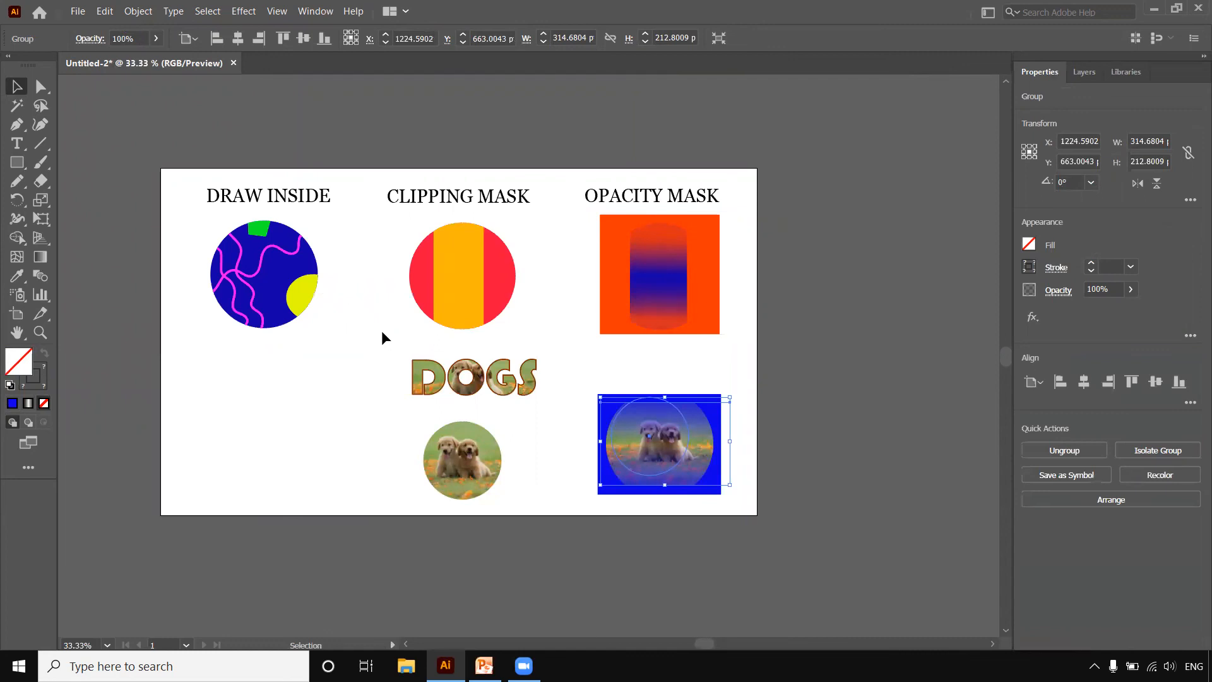
pyautogui.click(1078, 68)
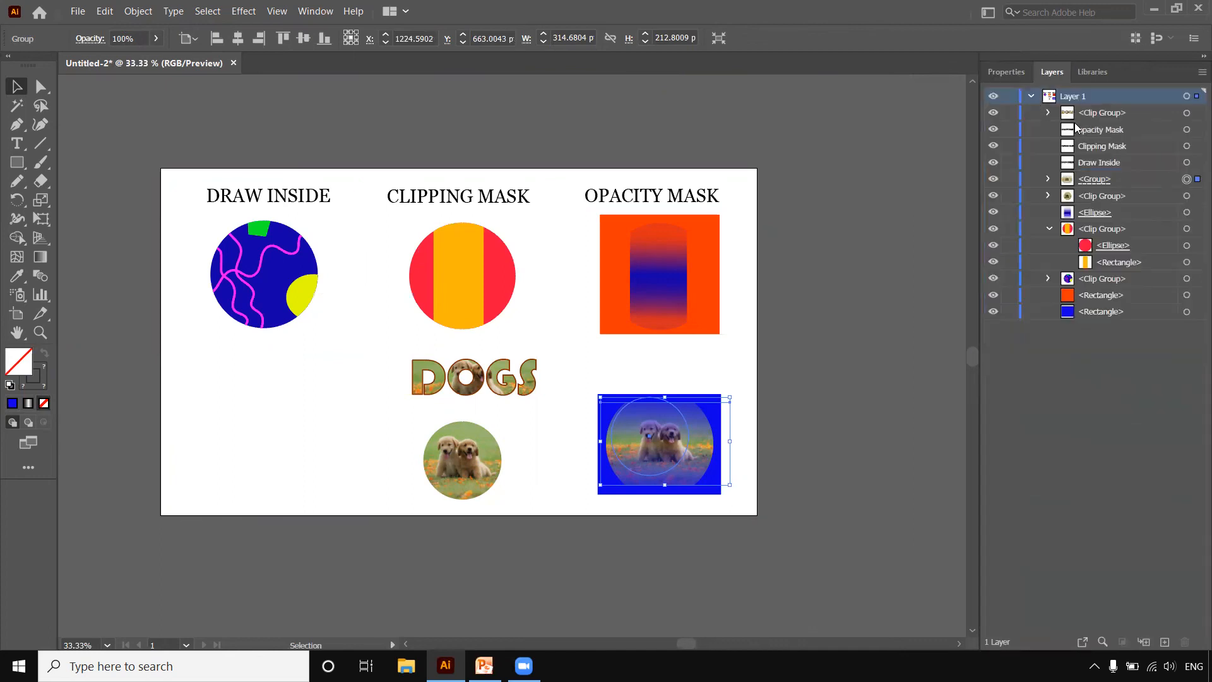
pyautogui.click(1048, 178)
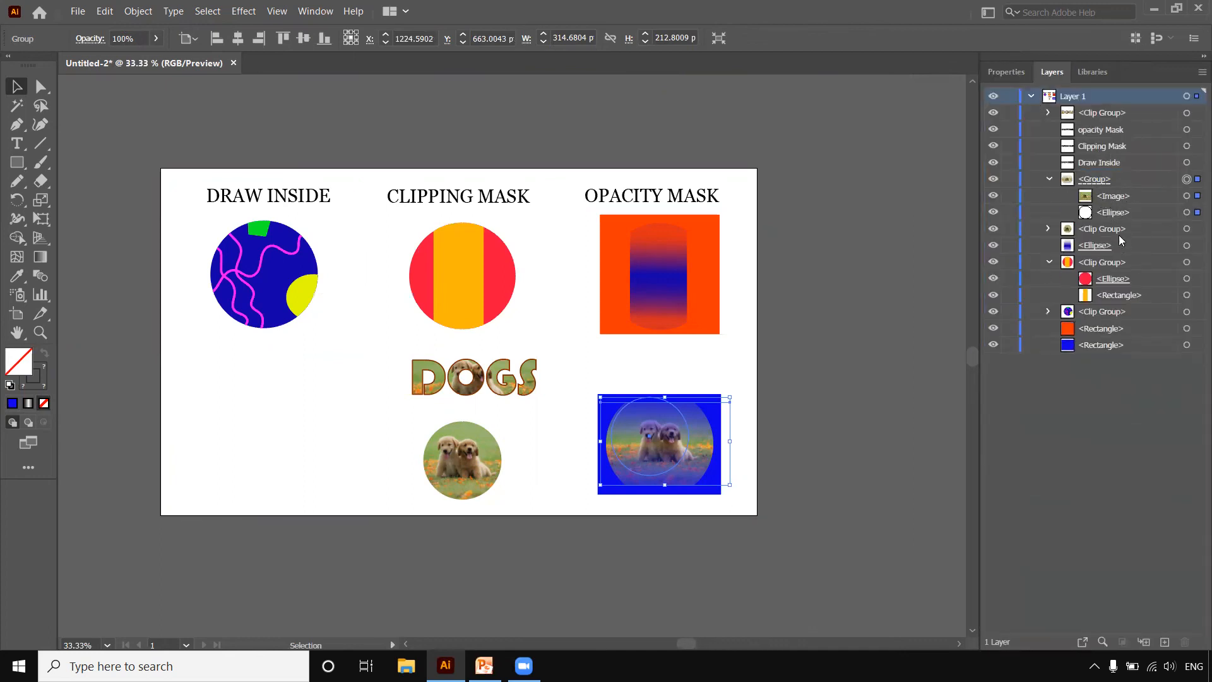
pyautogui.click(1049, 179)
pyautogui.click(1050, 196)
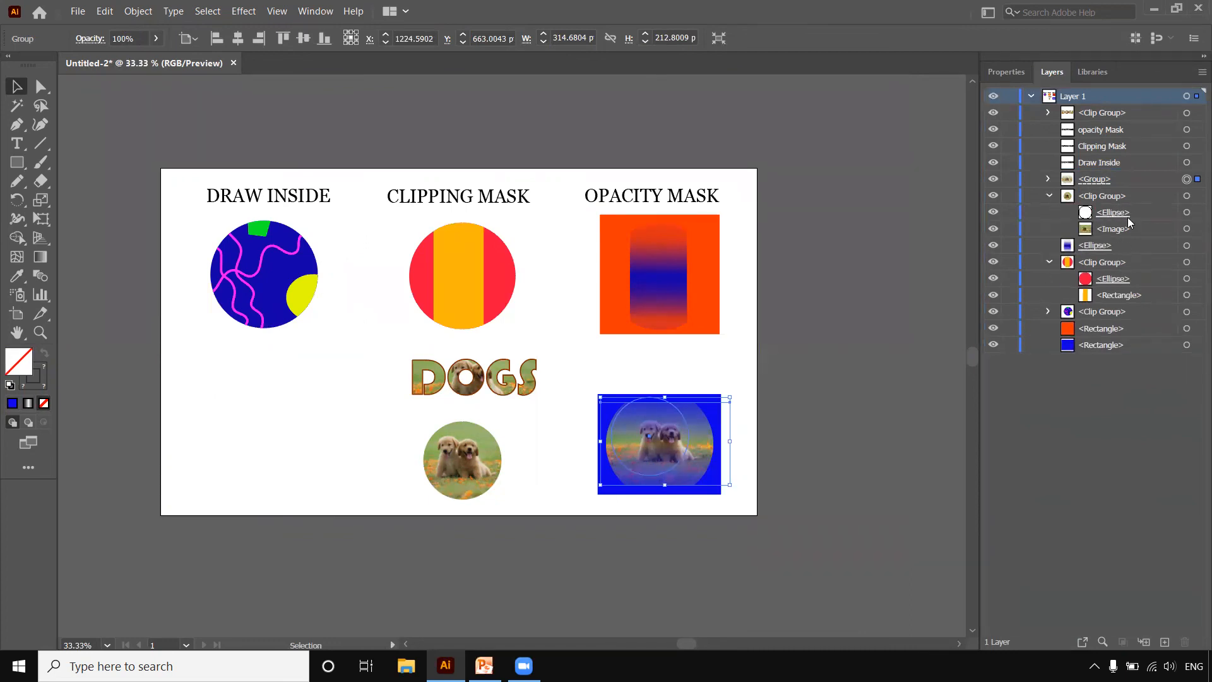
pyautogui.click(1152, 215)
pyautogui.click(1186, 213)
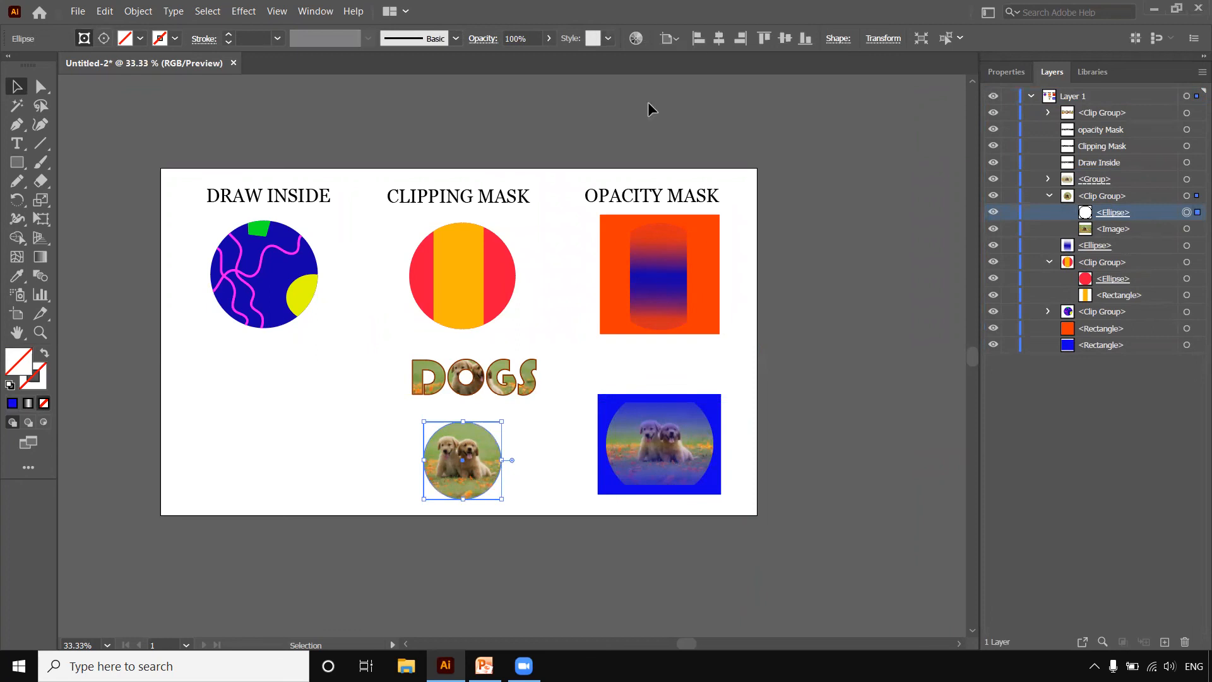
pyautogui.click(562, 183)
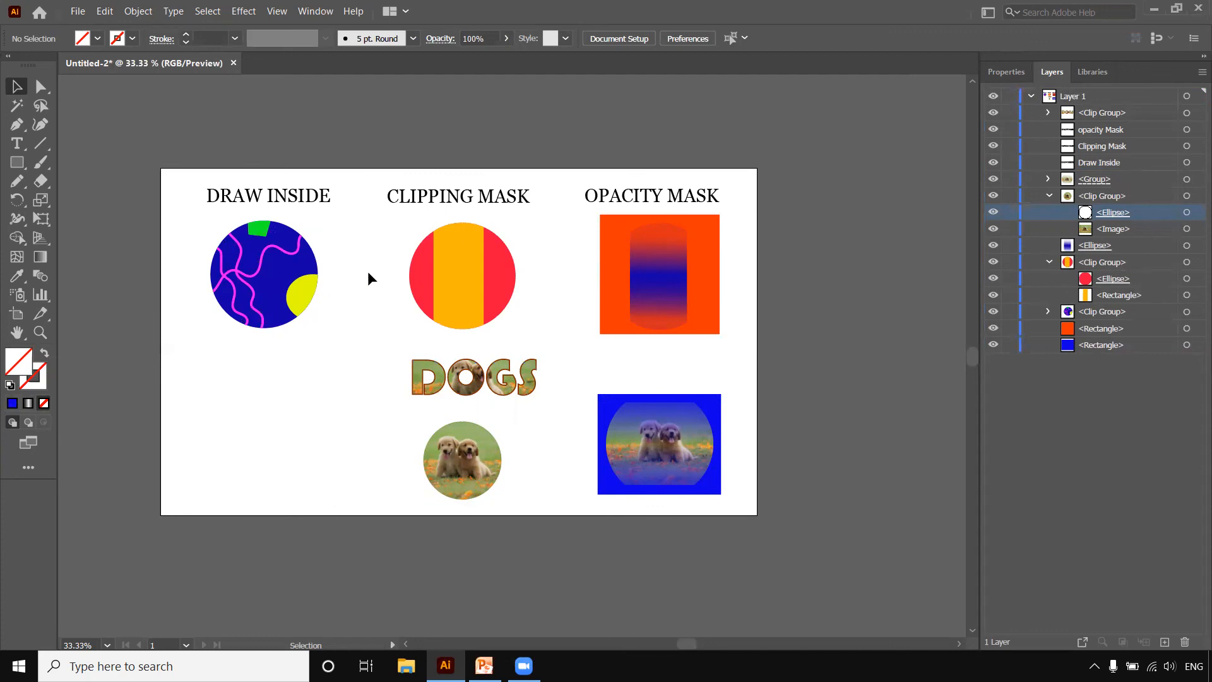
# Bring the whole artboard into view and collapse the contents of Layer 1
pyautogui.press('space')
pyautogui.moveTo(363, 265); pyautogui.dragTo(407, 286)
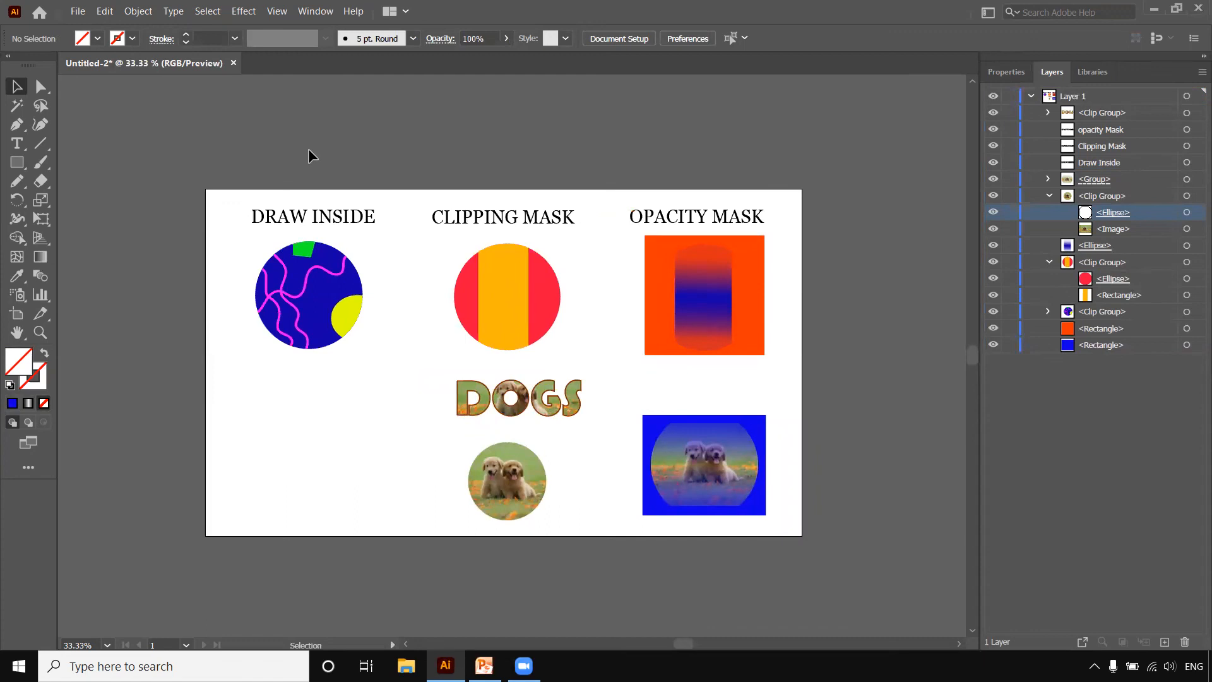
pyautogui.click(1030, 98)
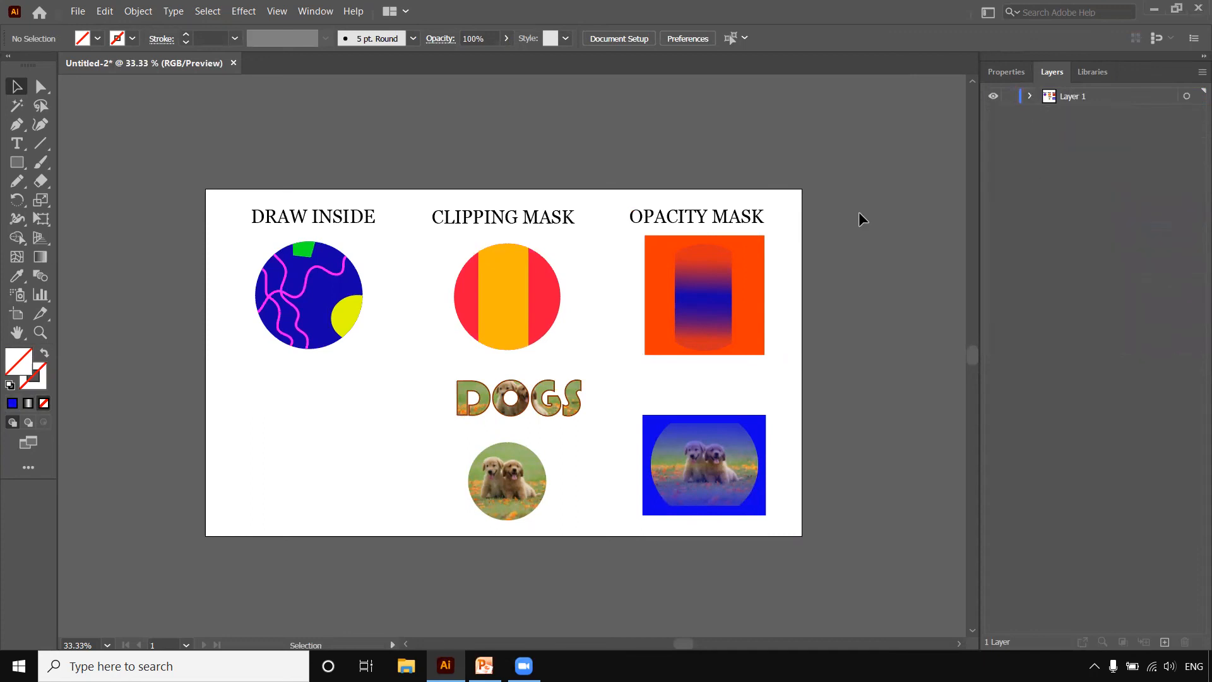